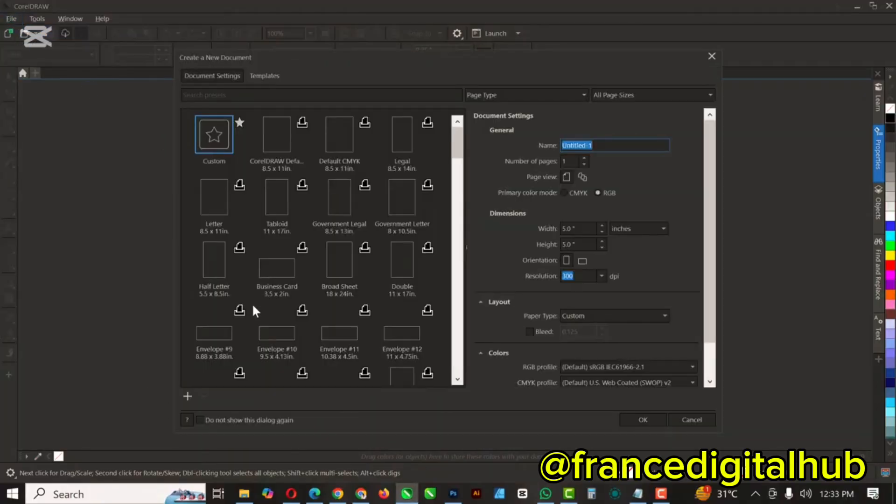
# Step: Create the new document with the name CHRISTMAS FLYER
pyautogui.click(597, 146)
pyautogui.moveTo(601, 145); pyautogui.dragTo(558, 147)
pyautogui.write('CHRISTMAS FLYER')
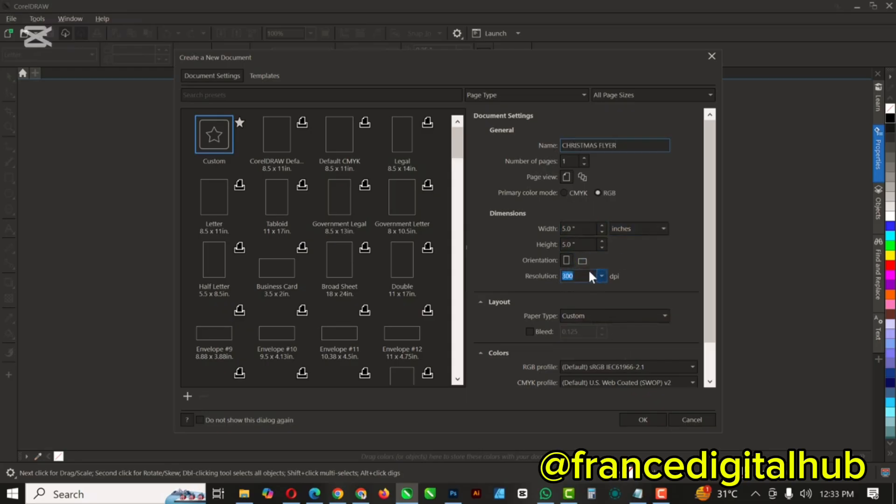
pyautogui.click(650, 417)
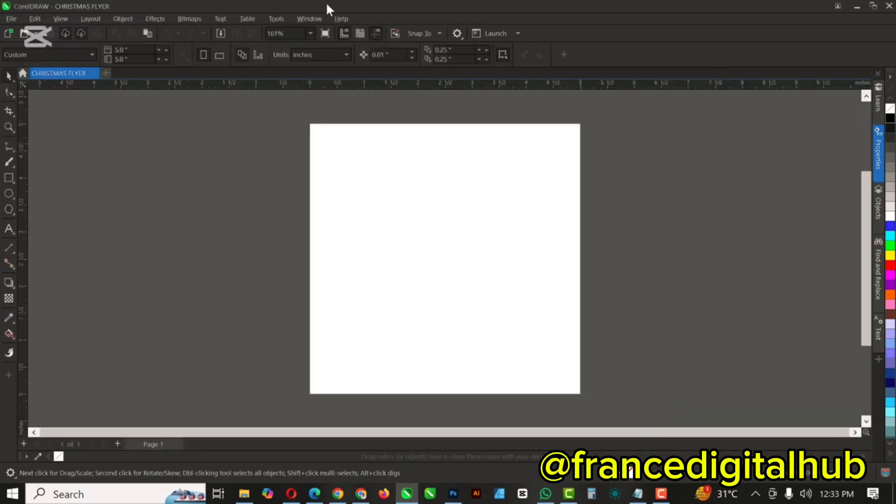
# Step: Add a rectangle covering the whole 5 by 5 inch page and fill it with red
pyautogui.click(8, 230)
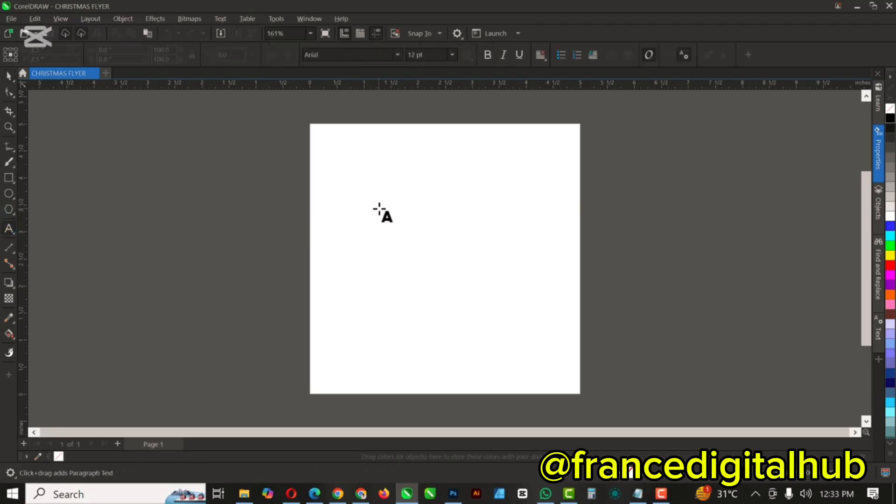
pyautogui.doubleClick(9, 179)
pyautogui.press('space')
pyautogui.moveTo(497, 192); pyautogui.dragTo(290, 219)
pyautogui.hotkey('ctrl', 'z')
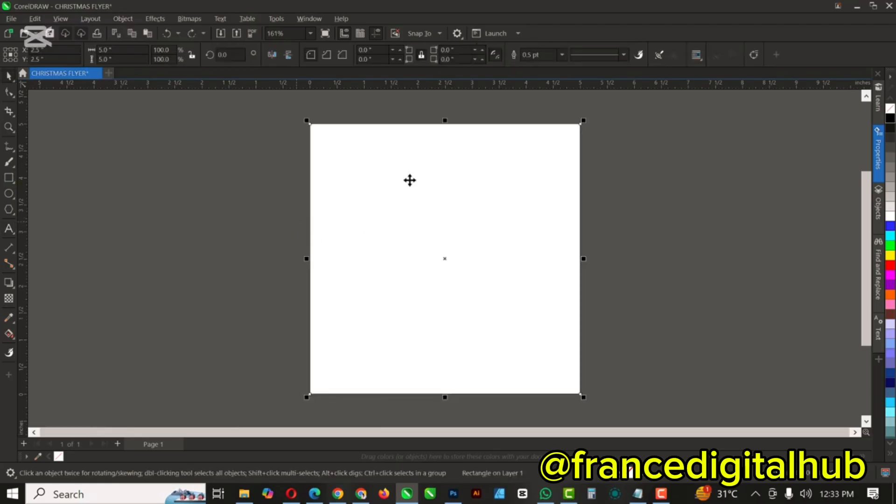
pyautogui.click(890, 267)
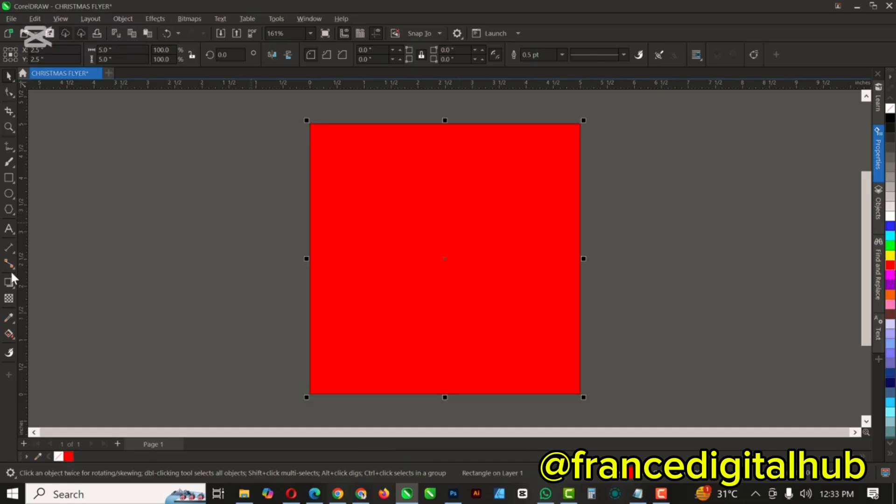
# Step: Remove the outline from the red background rectangle
pyautogui.hotkey('shift', 'F2')
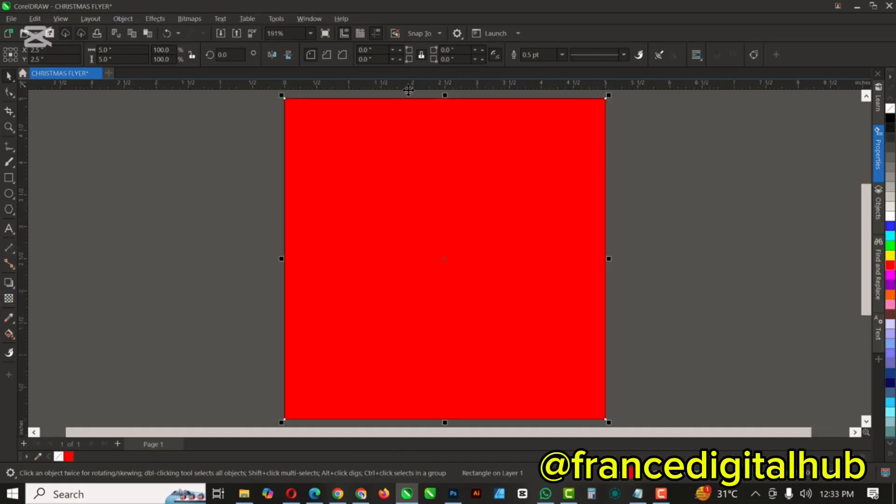
pyautogui.scroll(2, 434, 102)
pyautogui.scroll(1, 483, 102)
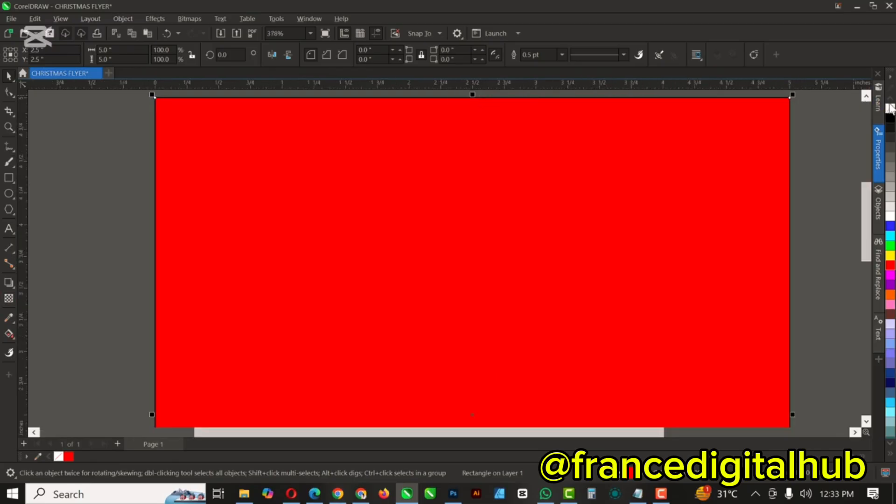
pyautogui.rightClick(891, 110)
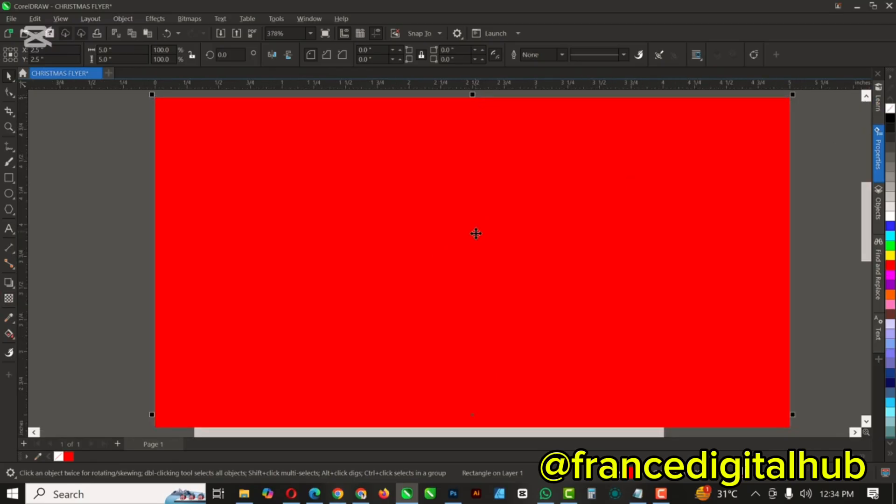
# Step: Add the artistic text CHR on the red background
pyautogui.press('F4')
pyautogui.click(9, 228)
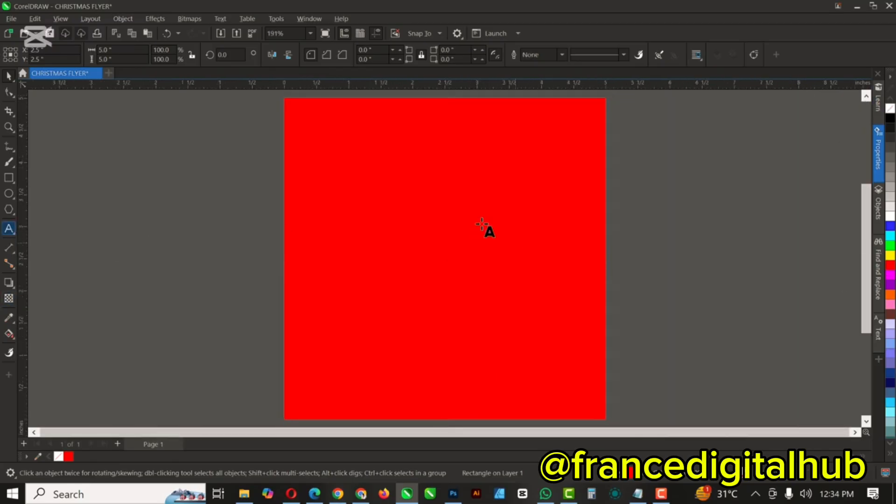
pyautogui.click(402, 267)
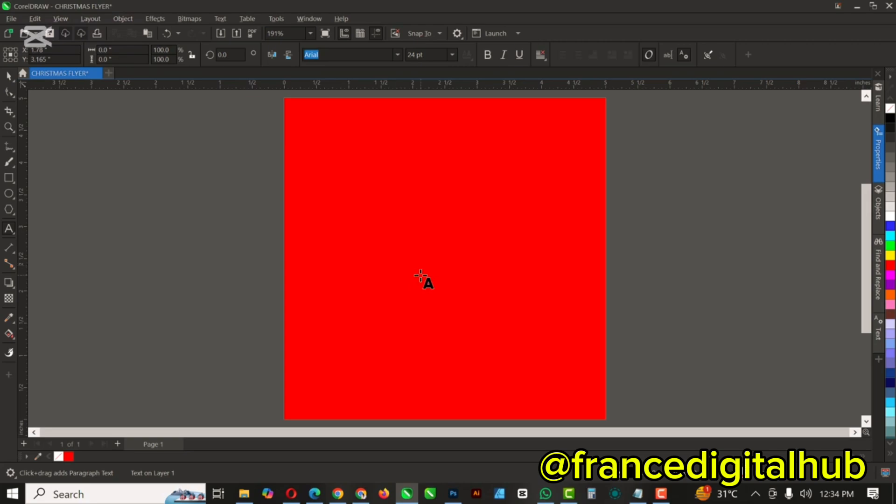
pyautogui.write('CHR')
pyautogui.hotkey('ctrl', 'space')
# Step: Set the CHR text in Montserrat Black and fill it with white
pyautogui.click(397, 55)
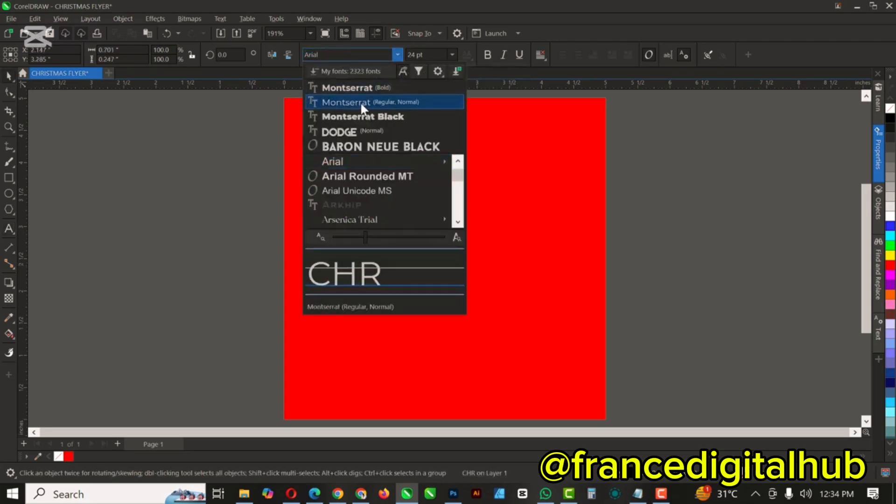
pyautogui.click(363, 115)
pyautogui.scroll(6, 424, 213)
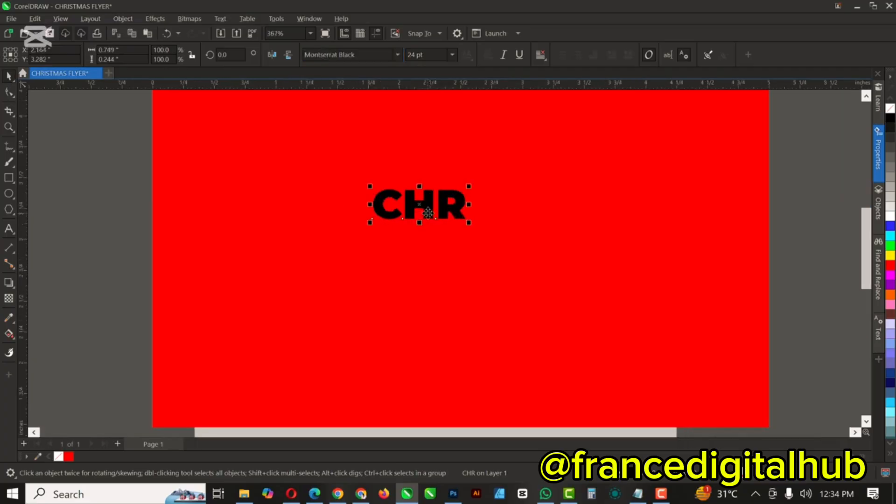
pyautogui.click(890, 216)
pyautogui.scroll(-3, 363, 184)
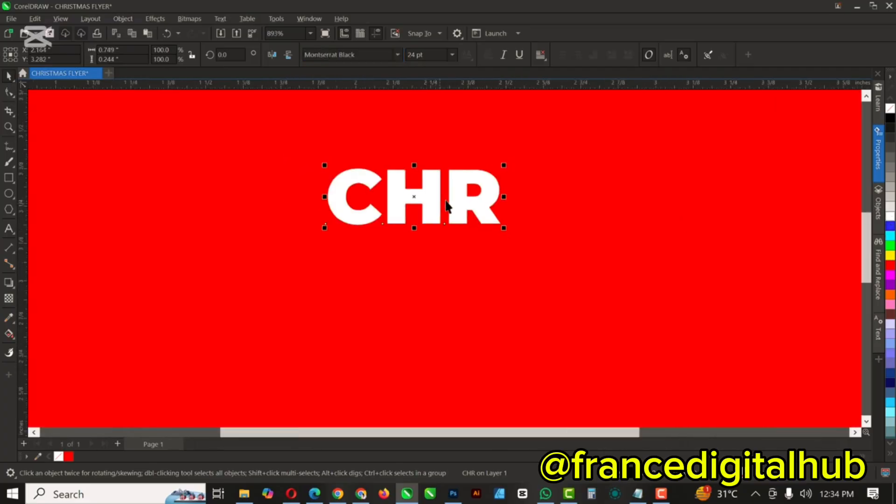
pyautogui.scroll(5, 449, 194)
pyautogui.scroll(-2, 502, 252)
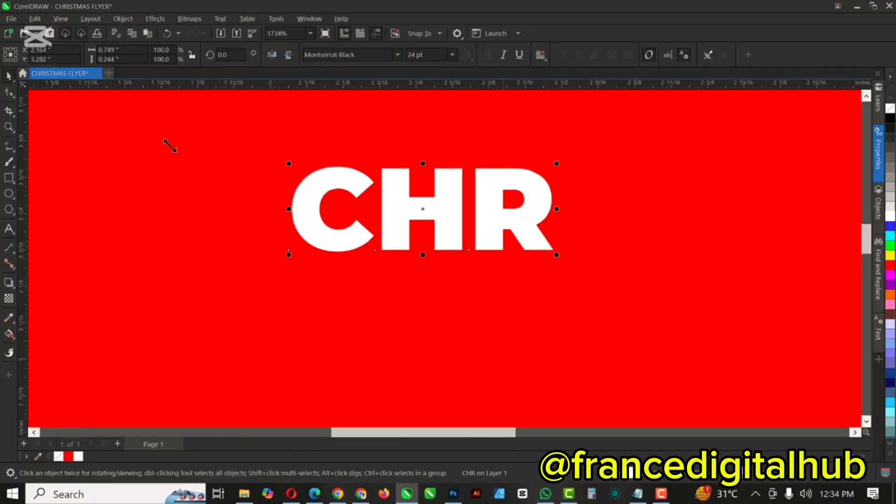
# Step: Tighten the letter spacing of the CHR text slightly with the Shape tool
pyautogui.click(9, 92)
pyautogui.moveTo(558, 256); pyautogui.dragTo(540, 255)
pyautogui.scroll(-4, 485, 288)
pyautogui.scroll(-2, 406, 229)
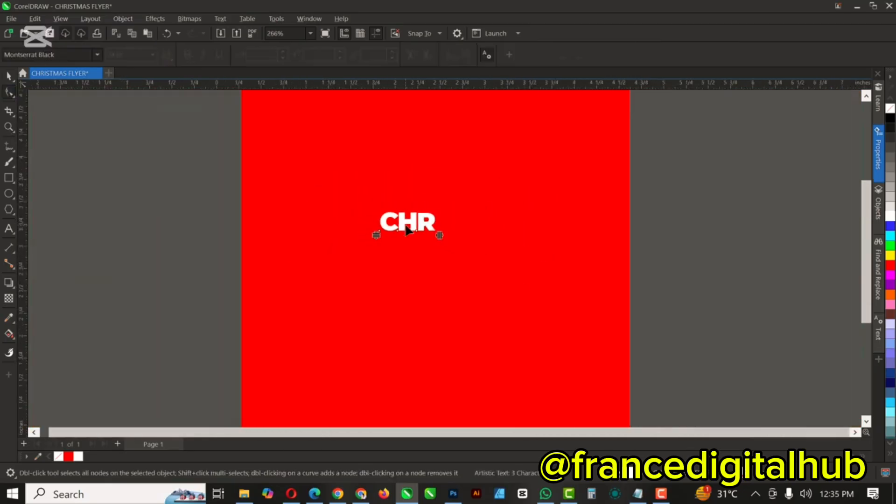
pyautogui.click(9, 75)
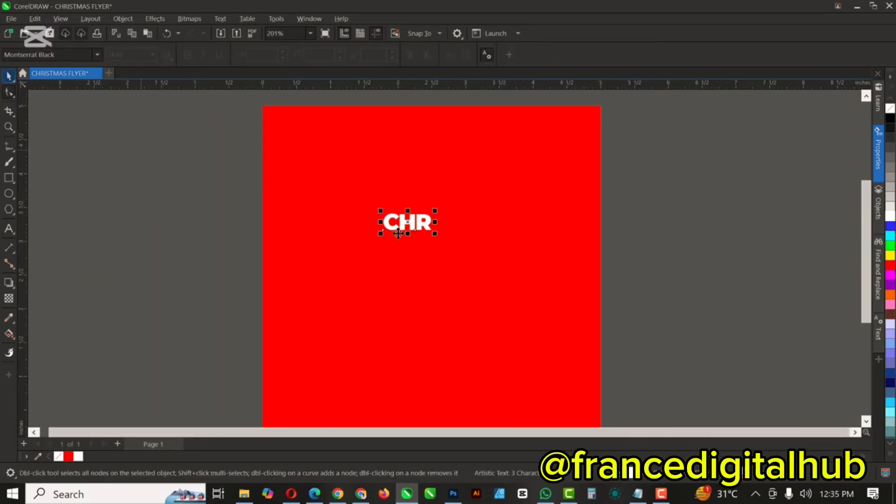
# Step: Centre CHR horizontally in the page's upper half and enlarge it proportionally to about 2.73 inches wide
pyautogui.moveTo(421, 233); pyautogui.dragTo(439, 209)
pyautogui.click(437, 209)
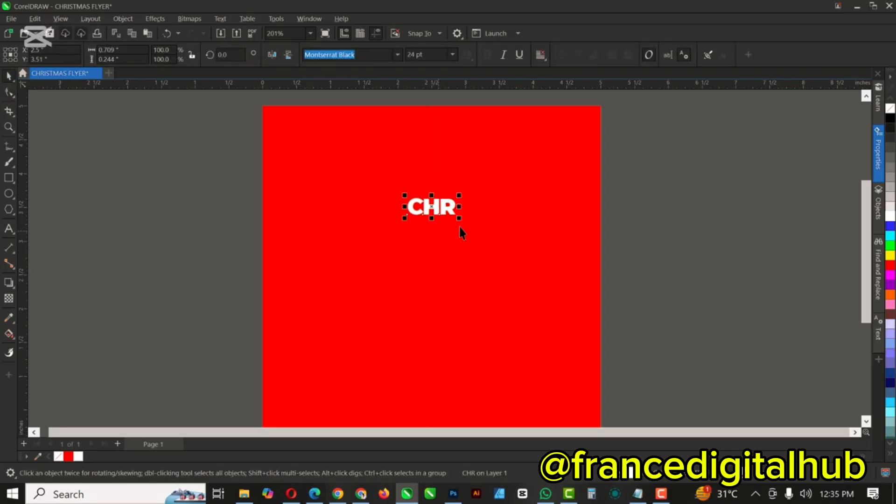
pyautogui.moveTo(460, 219); pyautogui.dragTo(551, 261)
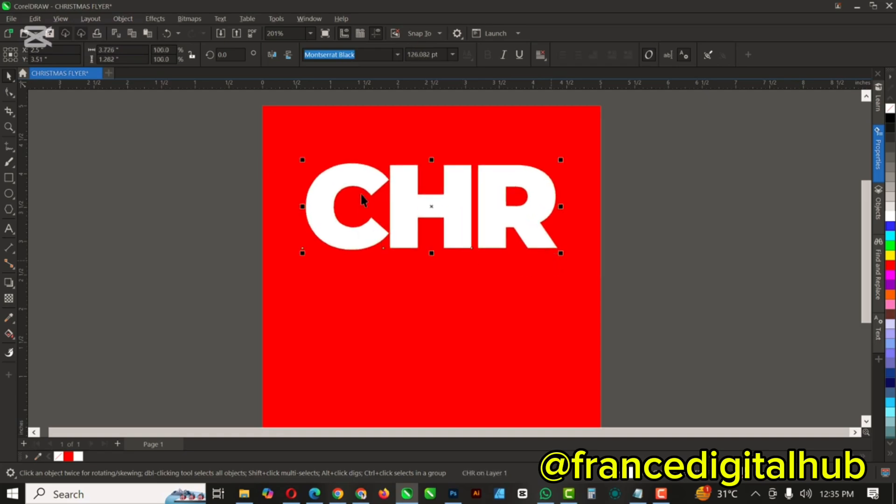
pyautogui.click(363, 178)
pyautogui.click(368, 178)
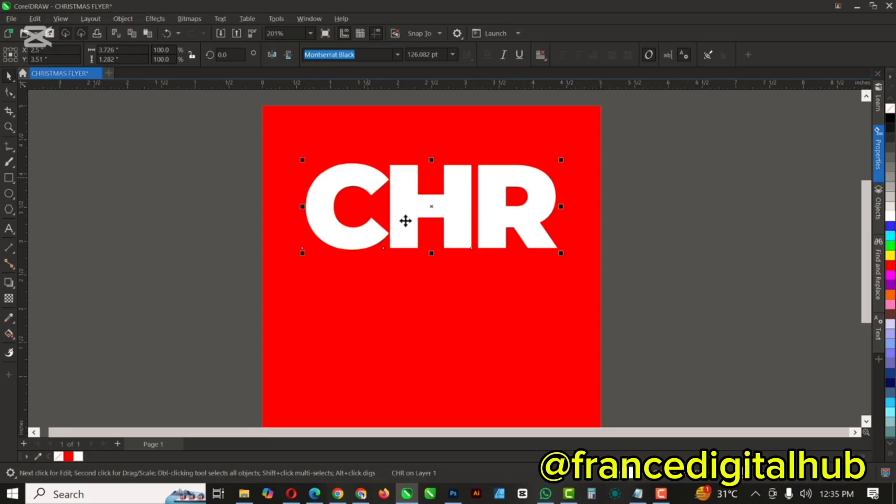
pyautogui.moveTo(558, 253); pyautogui.dragTo(526, 241)
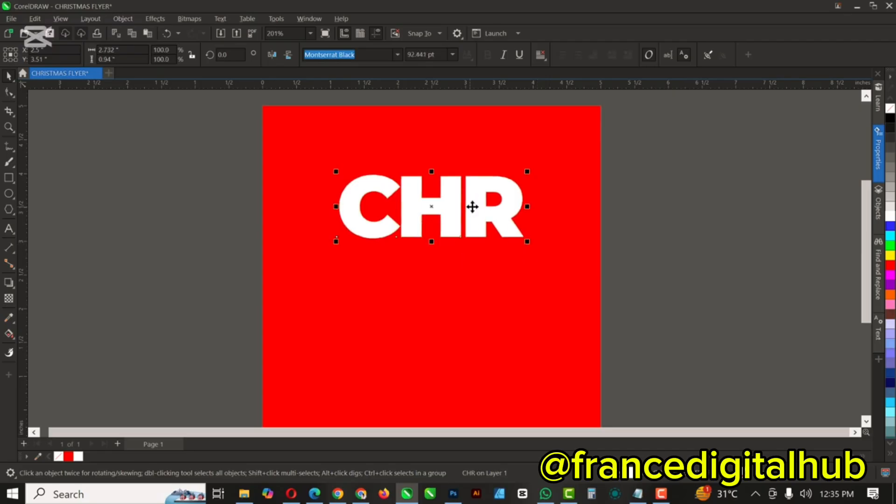
# Step: Duplicate the CHR text directly below itself and change the copy's wording to IST
pyautogui.moveTo(472, 205); pyautogui.dragTo(475, 265)
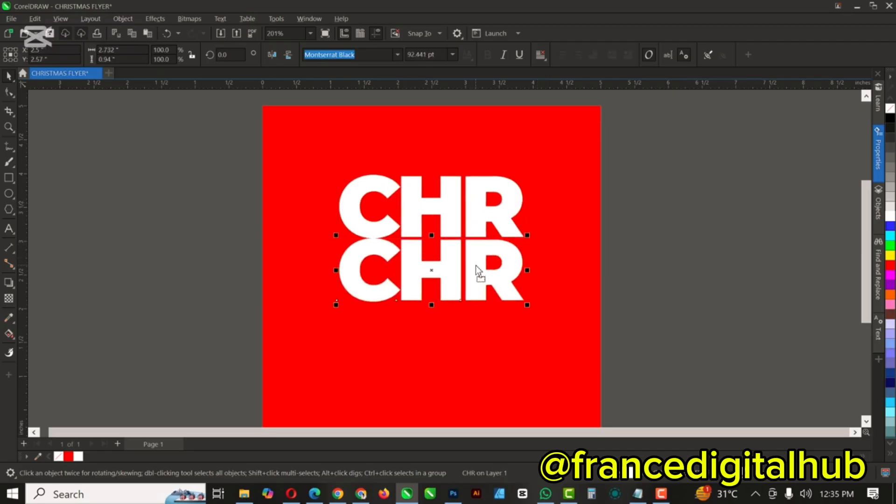
pyautogui.doubleClick(475, 265)
pyautogui.hotkey('ctrl', 'a')
pyautogui.write('IST')
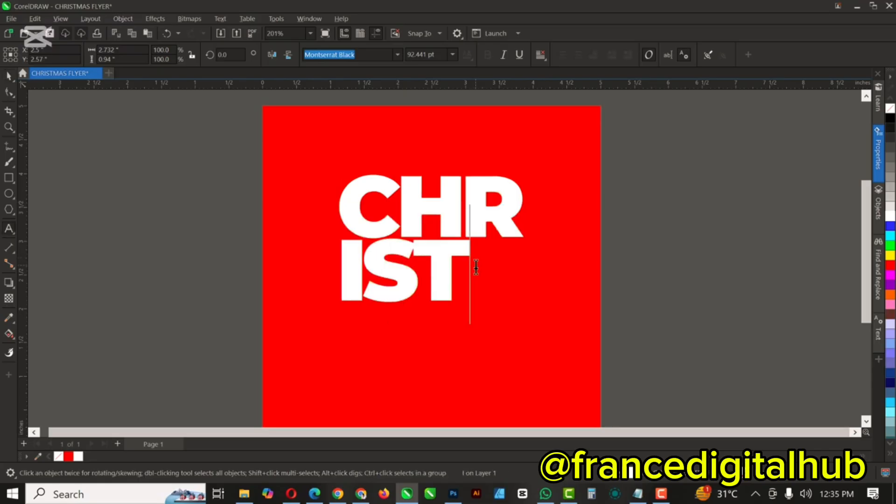
pyautogui.hotkey('ctrl', 'space')
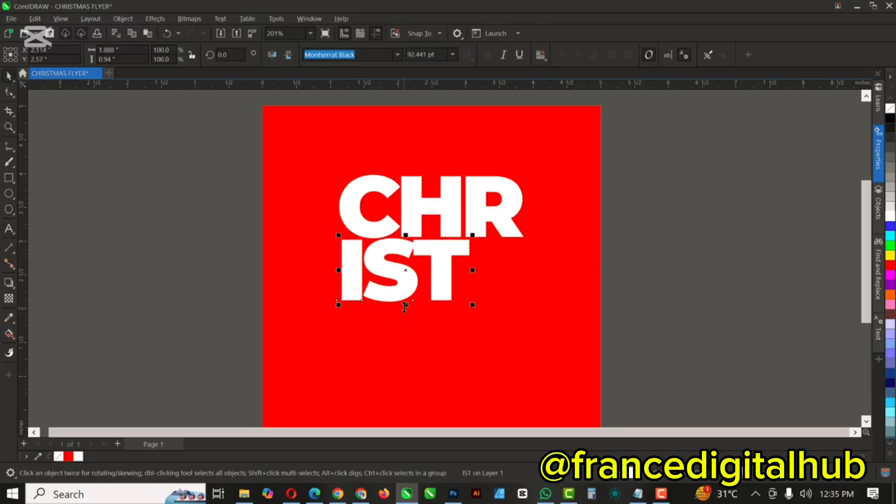
# Step: Resize the IST line to about 2.37 by 0.83 inches, with its right edge flush with CHR
pyautogui.moveTo(407, 280); pyautogui.dragTo(418, 294)
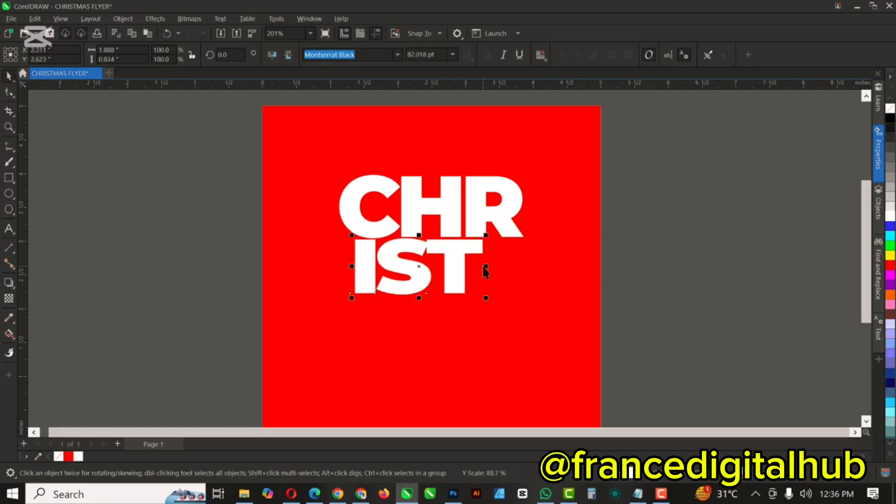
pyautogui.moveTo(522, 268); pyautogui.dragTo(495, 272)
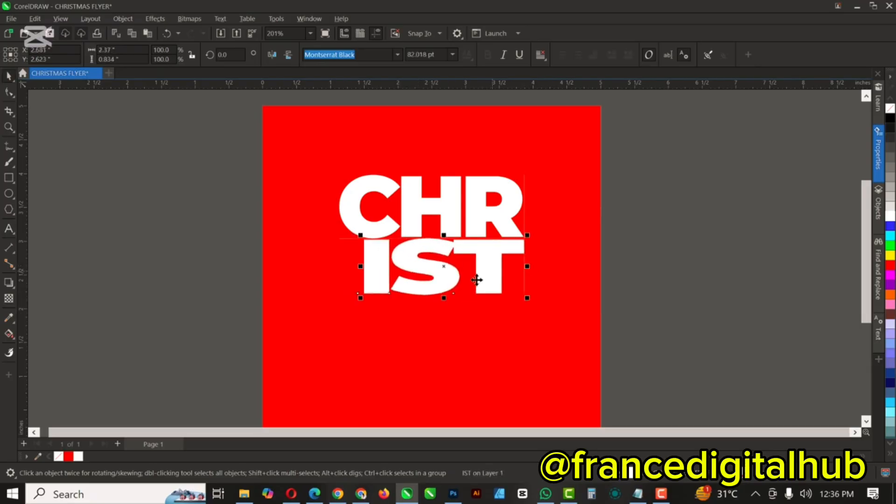
# Step: Duplicate the CHR text below the IST line and change the copy's wording to MAS
pyautogui.click(481, 206)
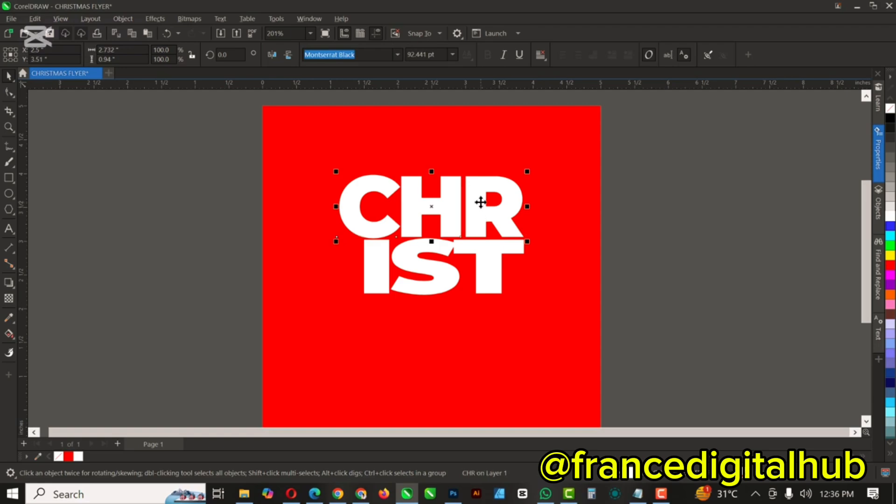
pyautogui.moveTo(480, 202); pyautogui.dragTo(502, 326)
pyautogui.rightClick(503, 326)
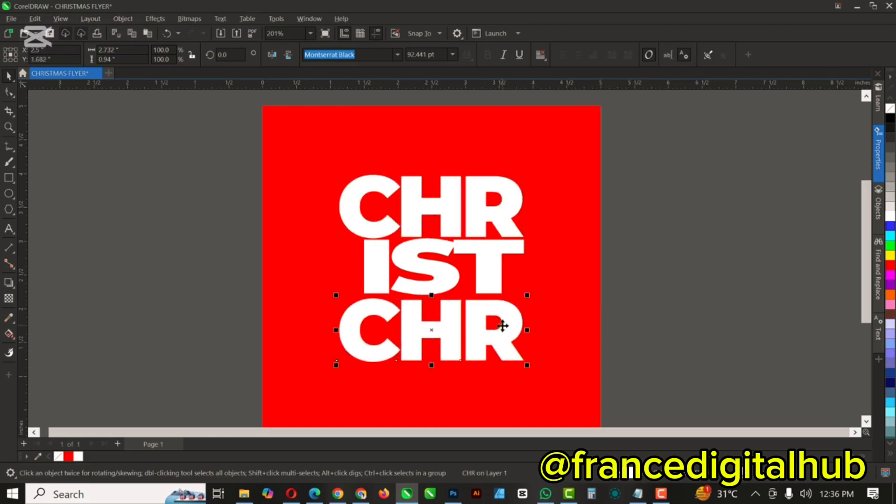
pyautogui.doubleClick(502, 326)
pyautogui.write('MAS')
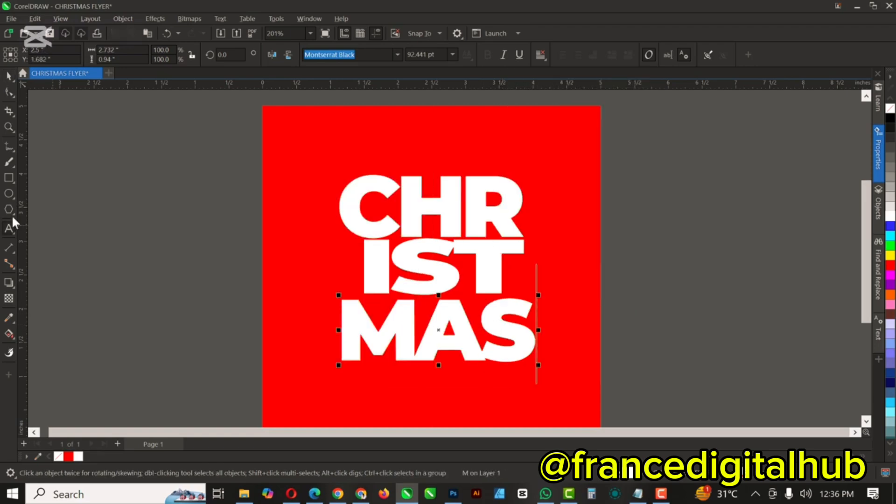
pyautogui.click(10, 76)
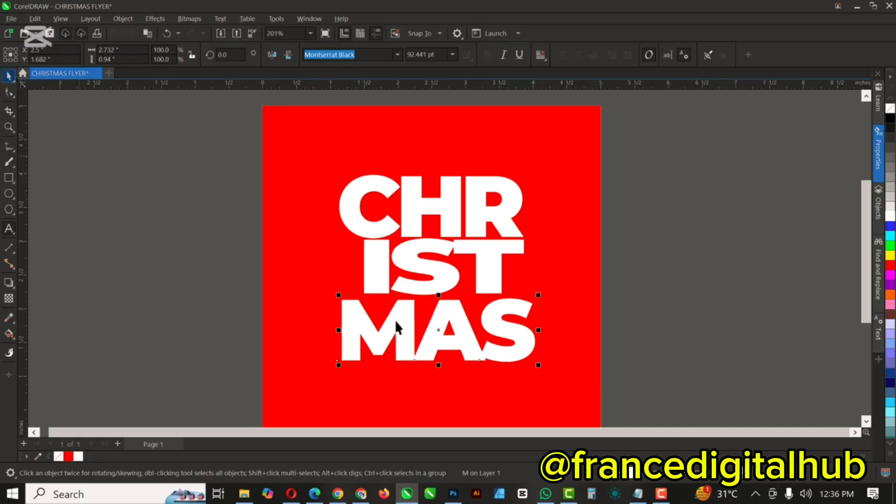
# Step: Reduce the height of the MAS line to about 0.75 inches
pyautogui.moveTo(438, 366); pyautogui.dragTo(444, 319)
pyautogui.scroll(2, 431, 316)
pyautogui.scroll(-2, 444, 325)
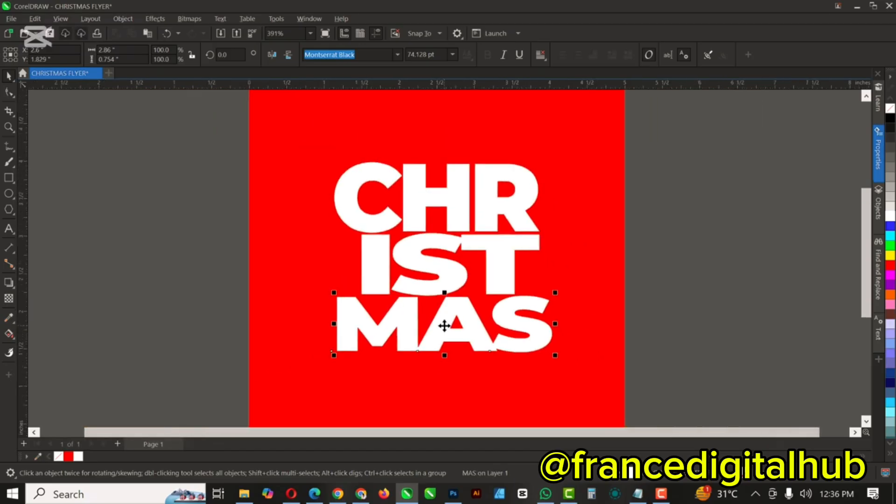
pyautogui.scroll(-2, 445, 326)
pyautogui.click(696, 250)
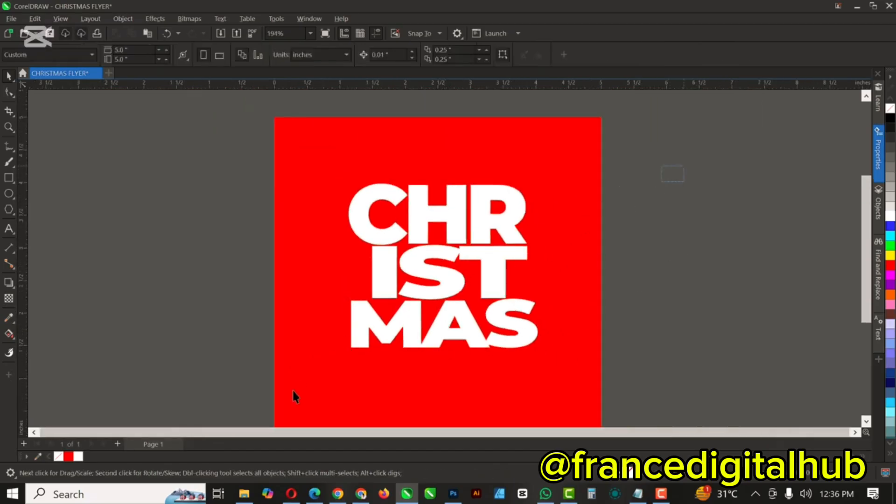
# Step: Select all three text lines, flatten them together, and scale them proportionally to about 2.41 by 1.90 inches
pyautogui.moveTo(293, 391)
pyautogui.mouseDown()
pyautogui.moveTo(332, 389)
pyautogui.moveTo(327, 372)
pyautogui.moveTo(368, 404)
pyautogui.moveTo(352, 408)
pyautogui.mouseUp()
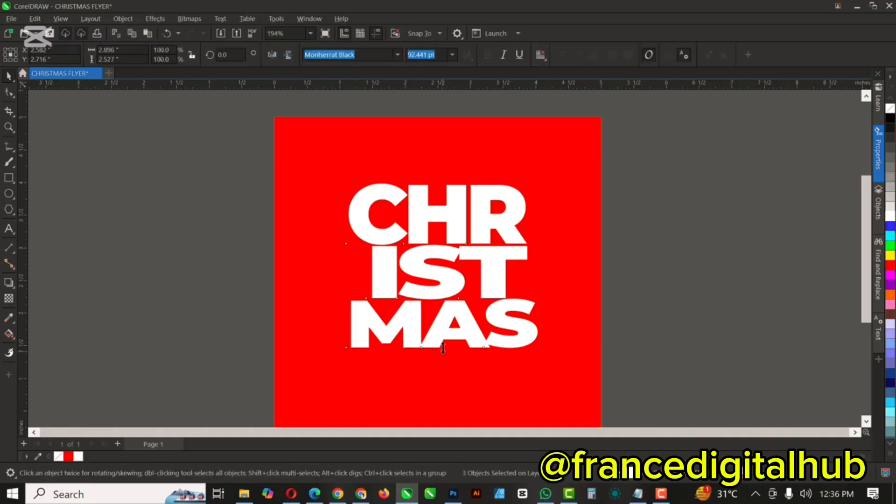
pyautogui.moveTo(444, 339); pyautogui.dragTo(443, 335)
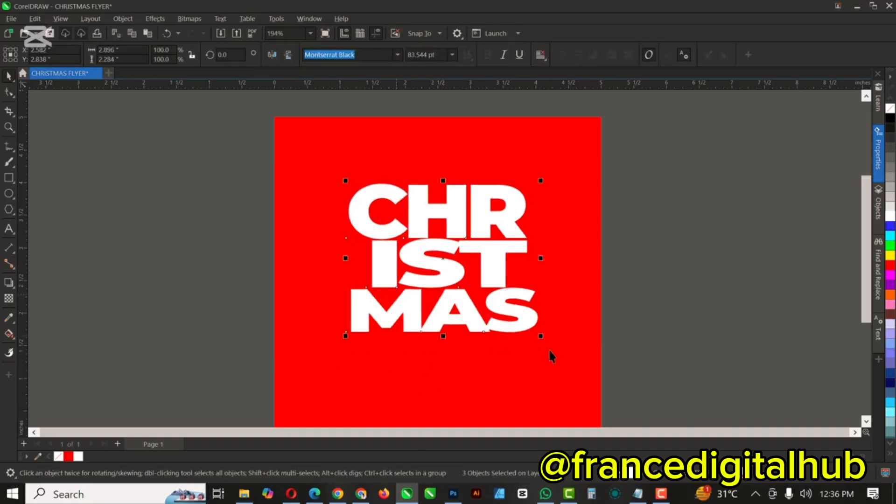
pyautogui.moveTo(542, 336); pyautogui.dragTo(526, 322)
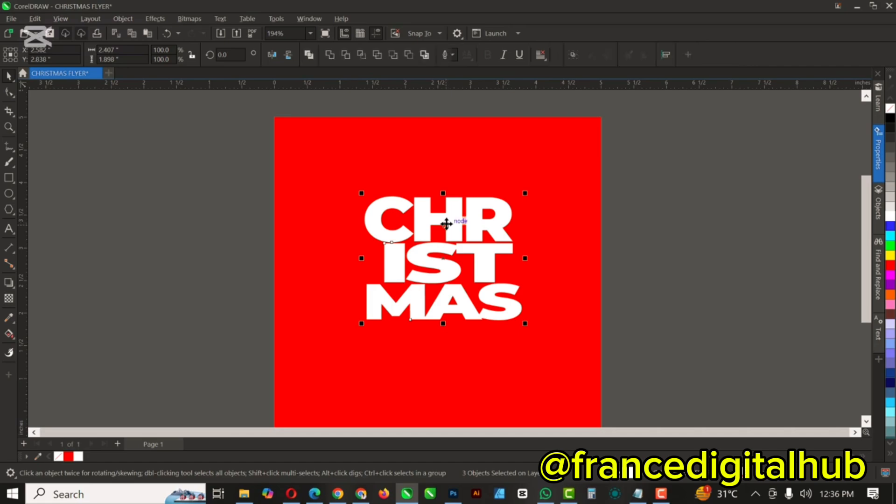
# Step: Convert the three title lines to curves and weld them into one shape
pyautogui.rightClick(447, 223)
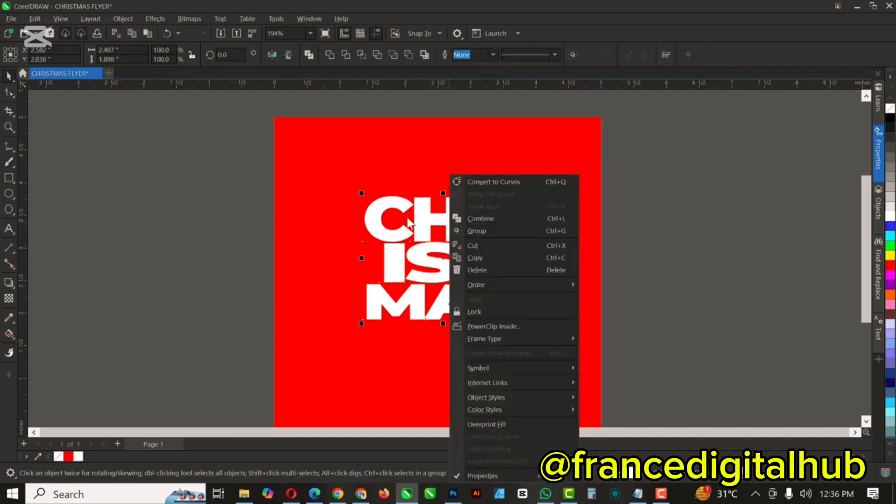
pyautogui.click(503, 183)
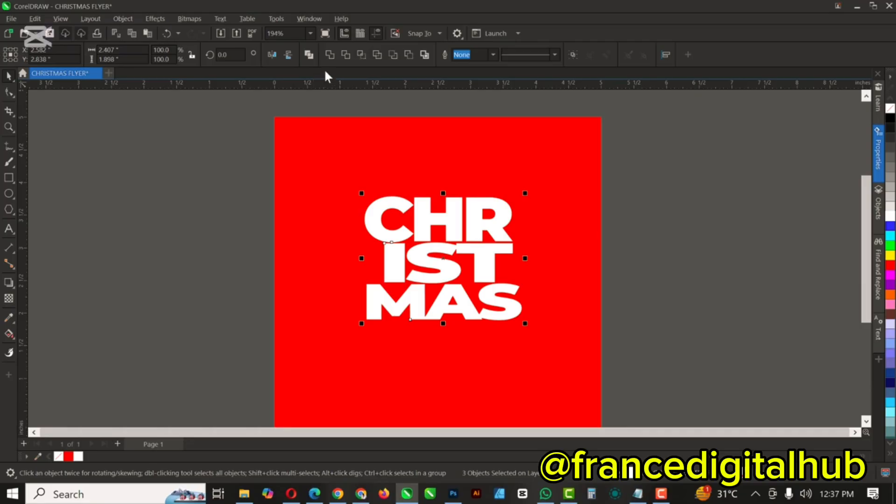
pyautogui.click(330, 54)
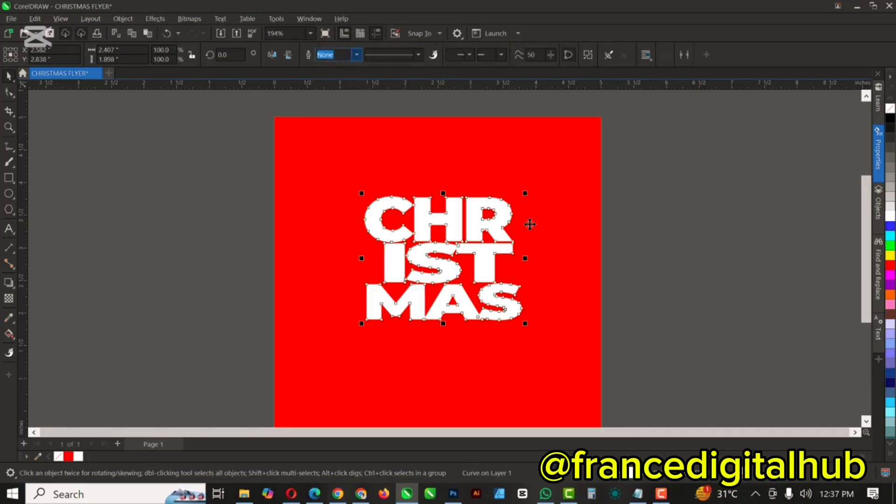
pyautogui.click(730, 216)
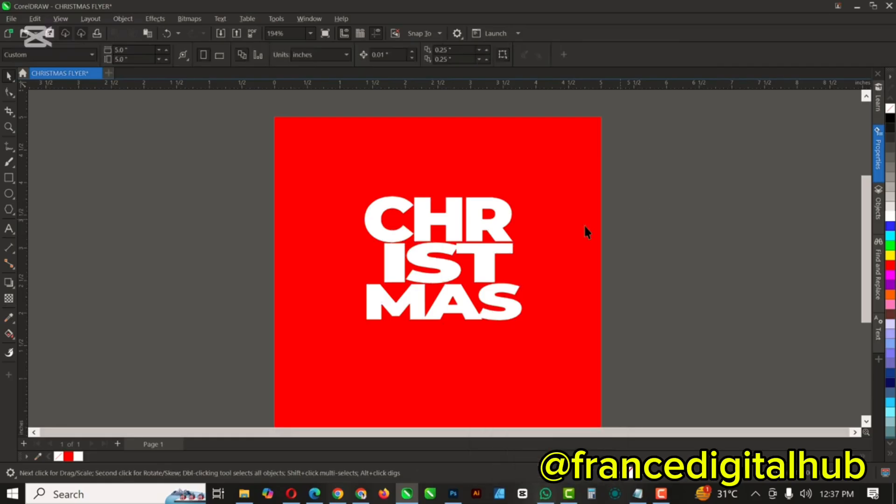
# Step: Move the welded title up about 0.2 inches on the flyer background
pyautogui.click(458, 230)
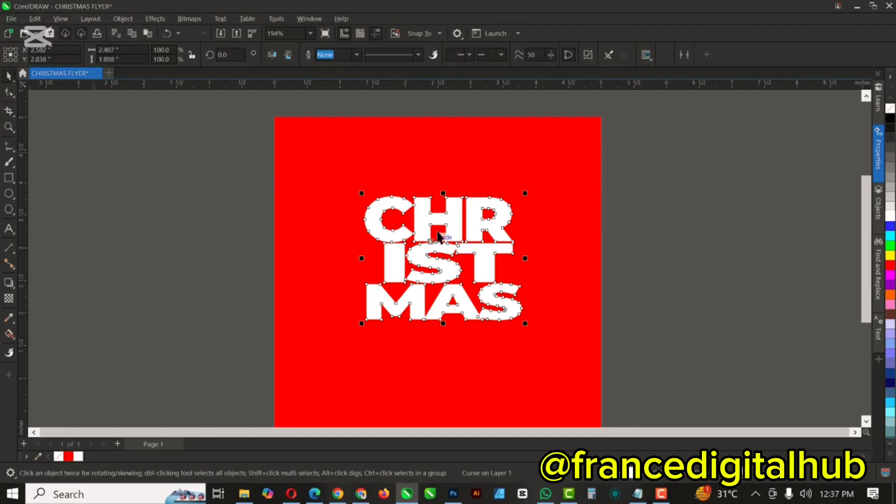
pyautogui.moveTo(432, 224); pyautogui.dragTo(434, 213)
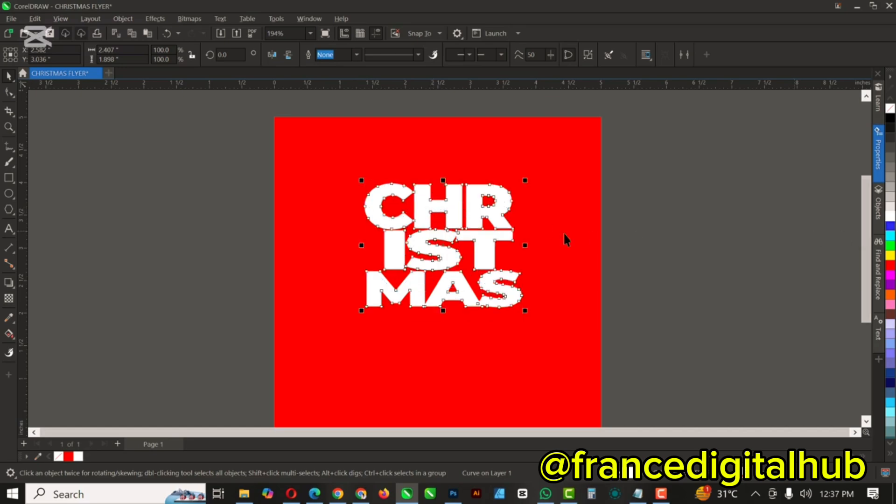
pyautogui.click(520, 151)
pyautogui.scroll(-1, 482, 150)
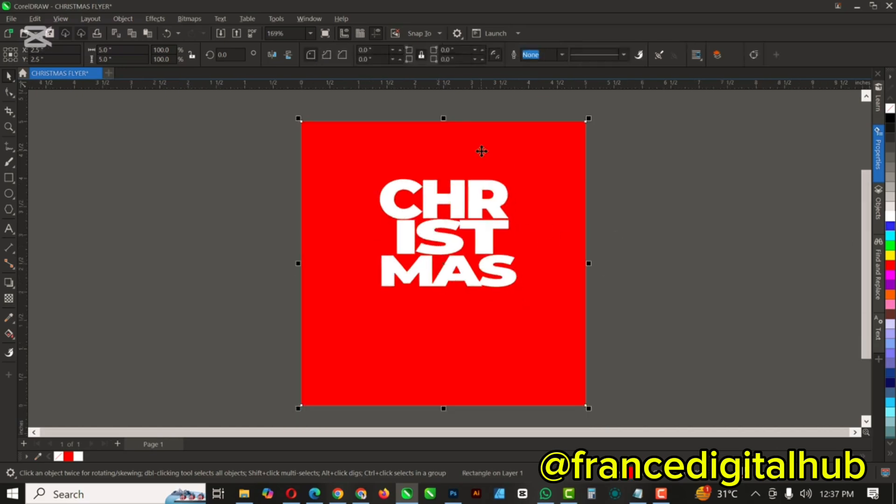
pyautogui.scroll(-1, 484, 218)
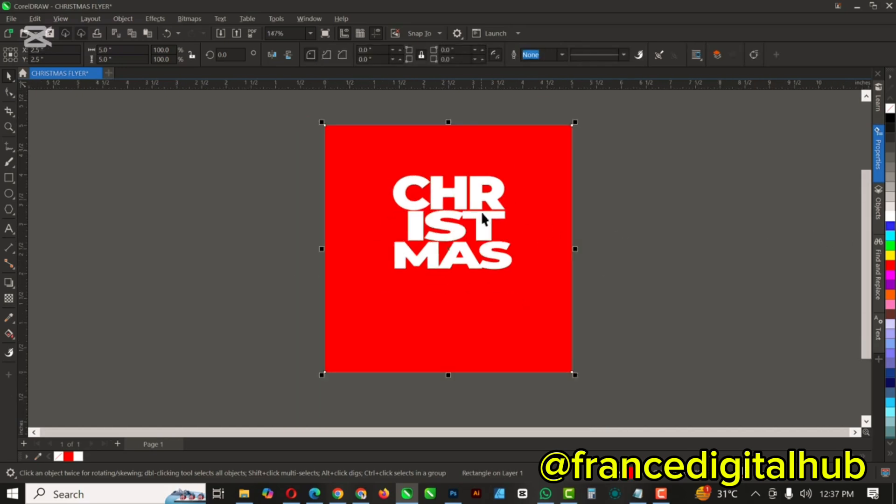
# Step: Import picture 1 from the MERRY CHRISTMAS folder and scale it proportionally to about 15.98 by 10.65 inches
pyautogui.click(244, 494)
pyautogui.click(174, 127)
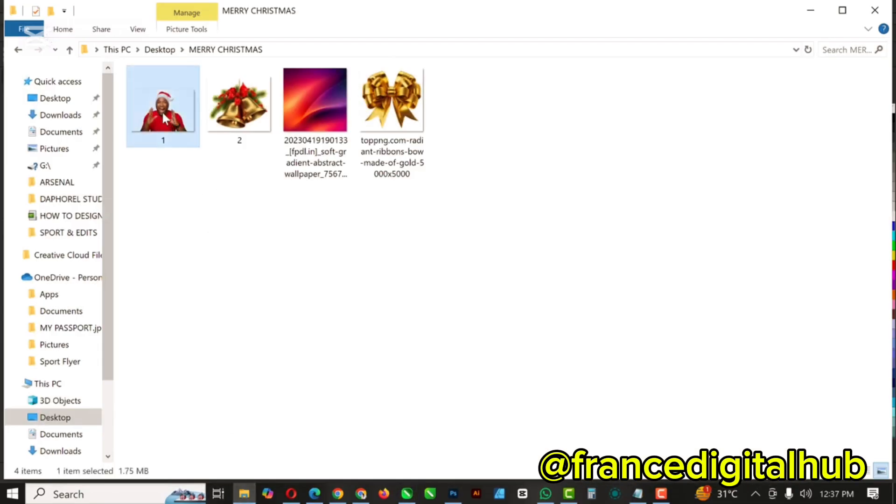
pyautogui.moveTo(163, 116)
pyautogui.mouseDown()
pyautogui.moveTo(314, 222)
pyautogui.moveTo(449, 408)
pyautogui.moveTo(472, 420)
pyautogui.moveTo(464, 465)
pyautogui.moveTo(407, 491)
pyautogui.moveTo(653, 213)
pyautogui.mouseUp()
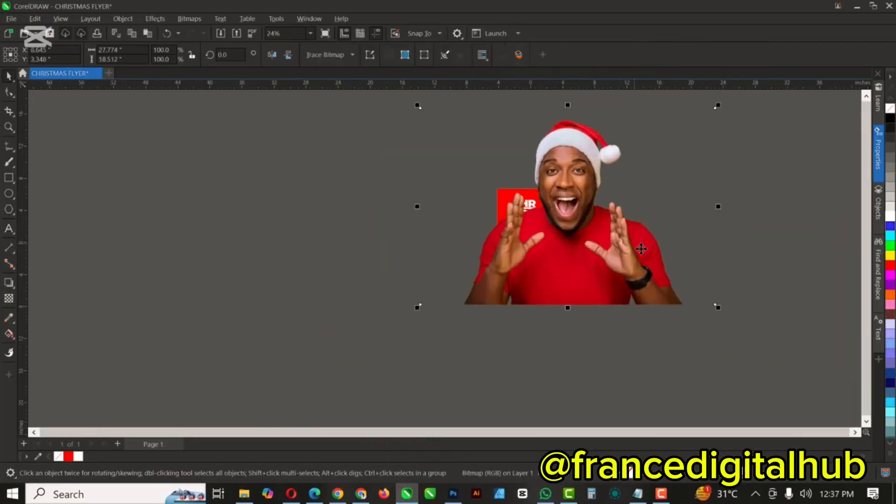
pyautogui.moveTo(729, 314); pyautogui.dragTo(657, 266)
pyautogui.scroll(2, 563, 181)
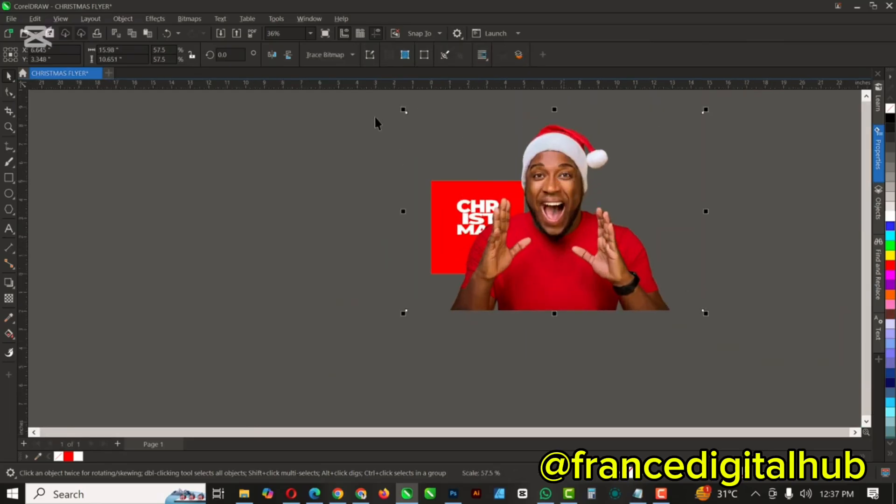
# Step: Trim the empty areas on both sides of the Santa-hat picture by moving its edge nodes inward
pyautogui.press('F10')
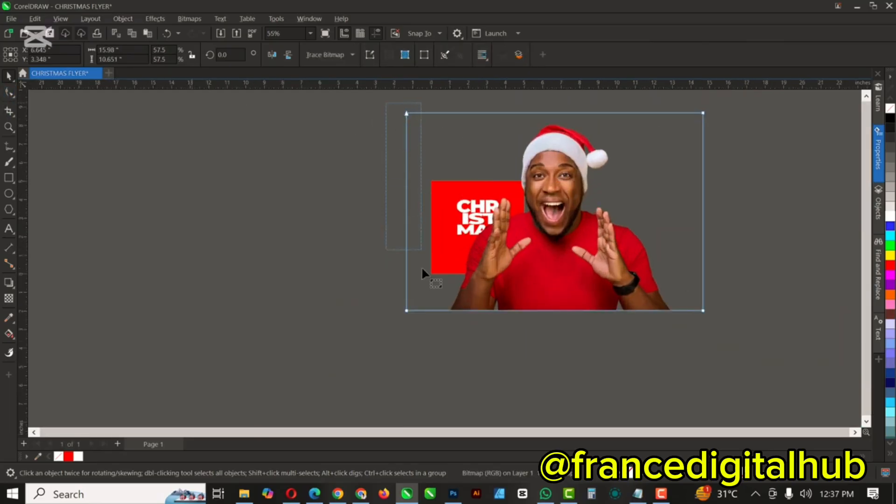
pyautogui.click(406, 310)
pyautogui.moveTo(423, 312); pyautogui.dragTo(449, 311)
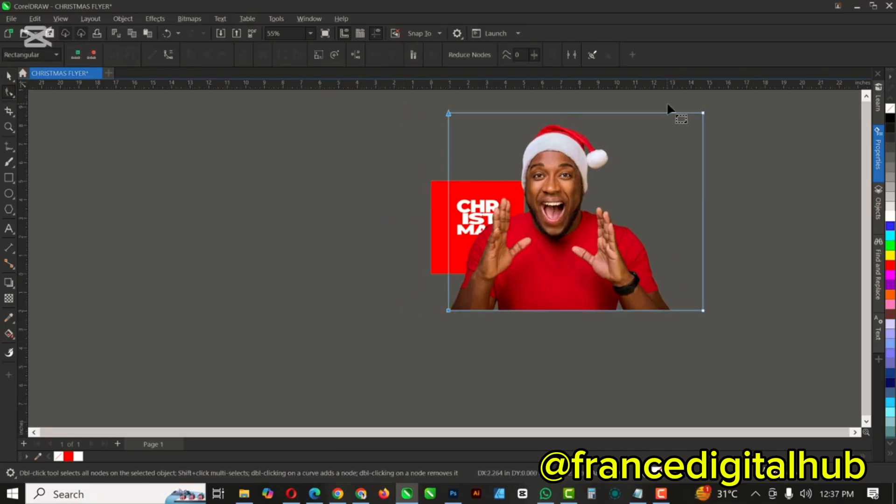
pyautogui.moveTo(672, 104); pyautogui.dragTo(674, 309)
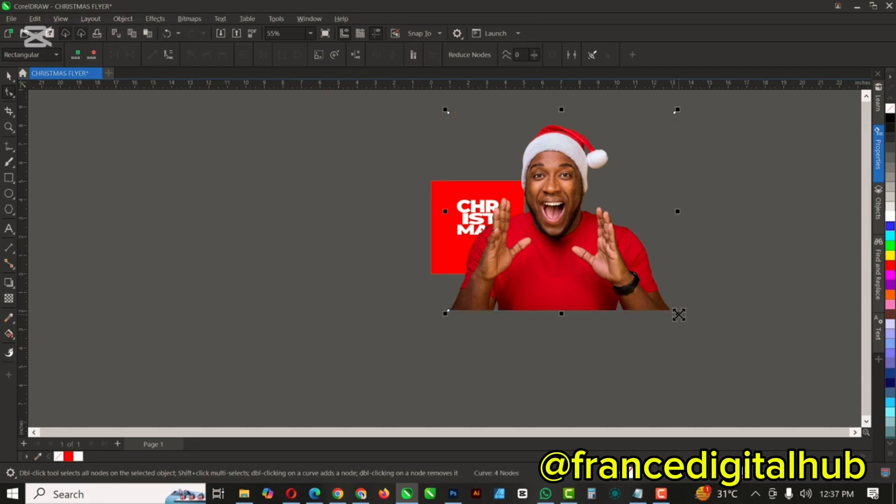
# Step: Scale the trimmed picture to about 4.09 by 3.58 inches and place it just outside the flyer's lower right side
pyautogui.press('space')
pyautogui.moveTo(678, 313); pyautogui.dragTo(602, 248)
pyautogui.moveTo(549, 227); pyautogui.dragTo(548, 256)
pyautogui.scroll(4, 547, 261)
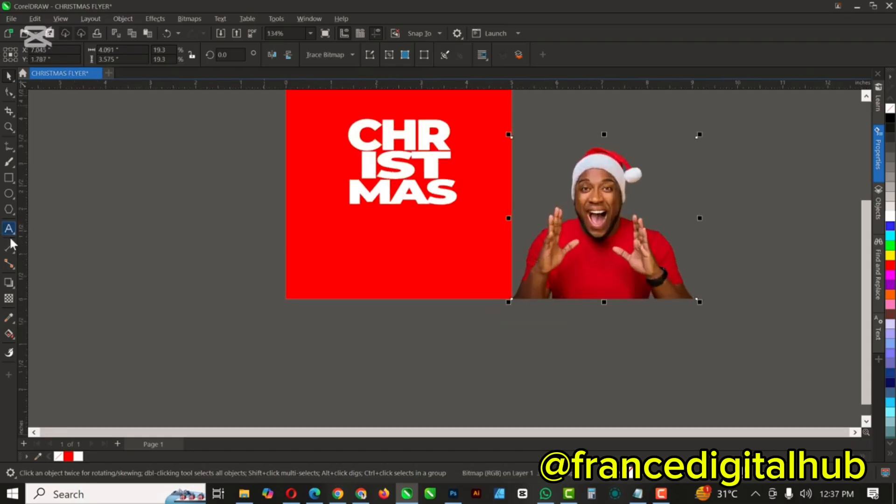
# Step: Sample a dark red from the lower part of the picture and fill the flyer background with it
pyautogui.click(8, 319)
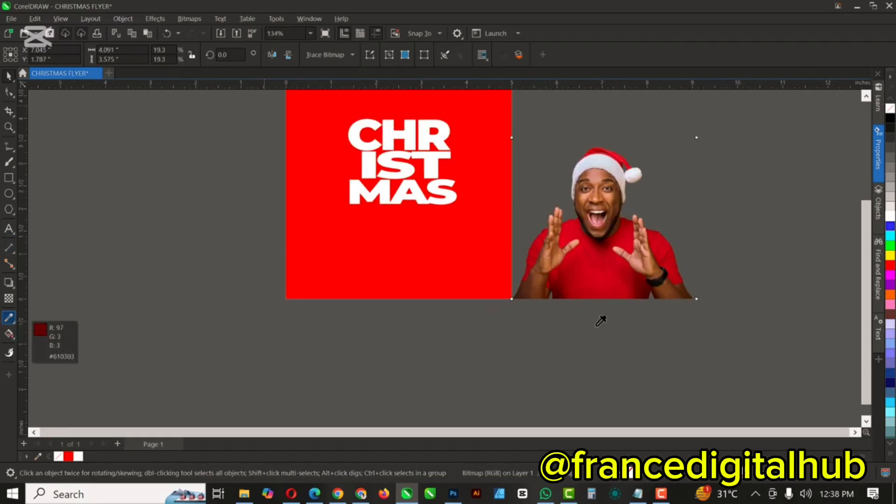
pyautogui.click(559, 293)
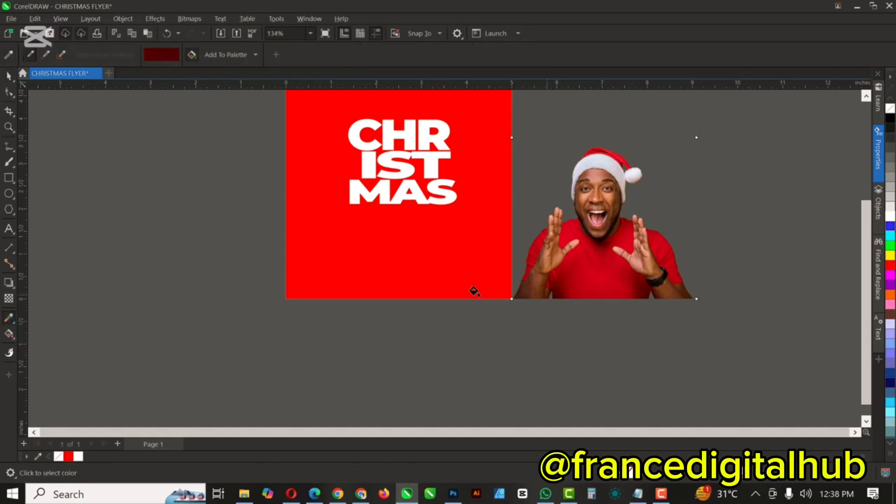
pyautogui.click(433, 261)
pyautogui.click(601, 255)
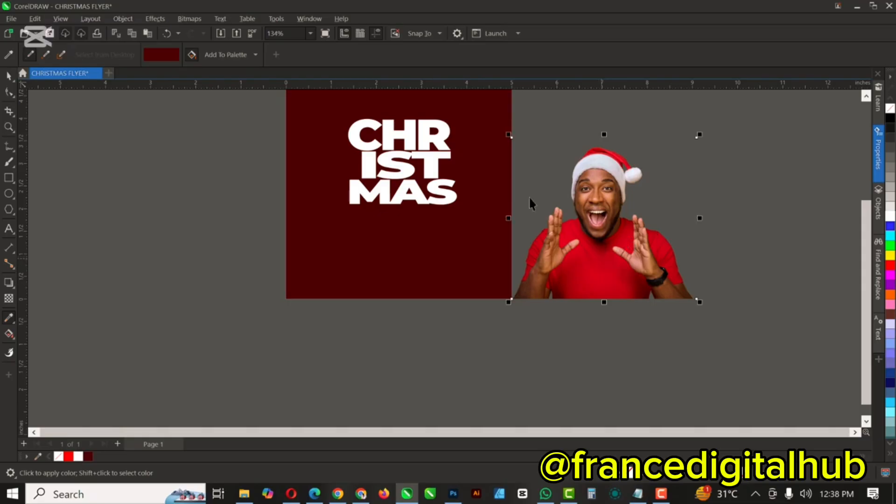
# Step: Change the welded title lettering's fill to bright red
pyautogui.press('space')
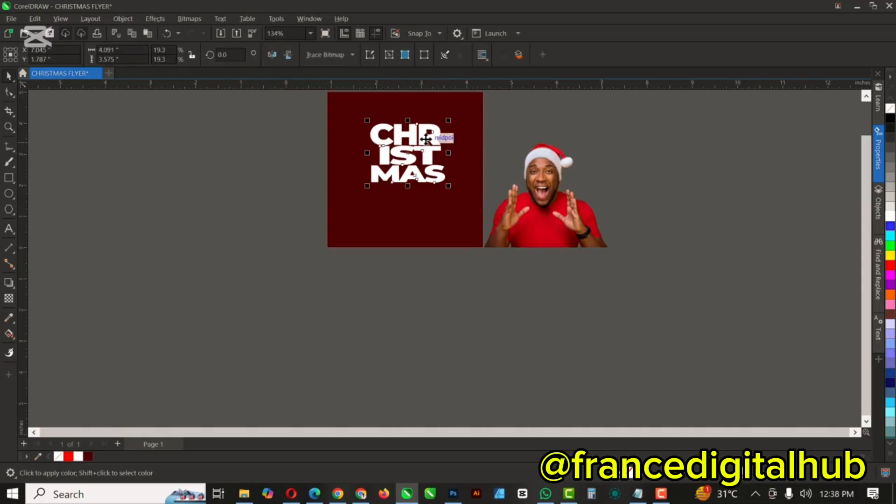
pyautogui.click(891, 266)
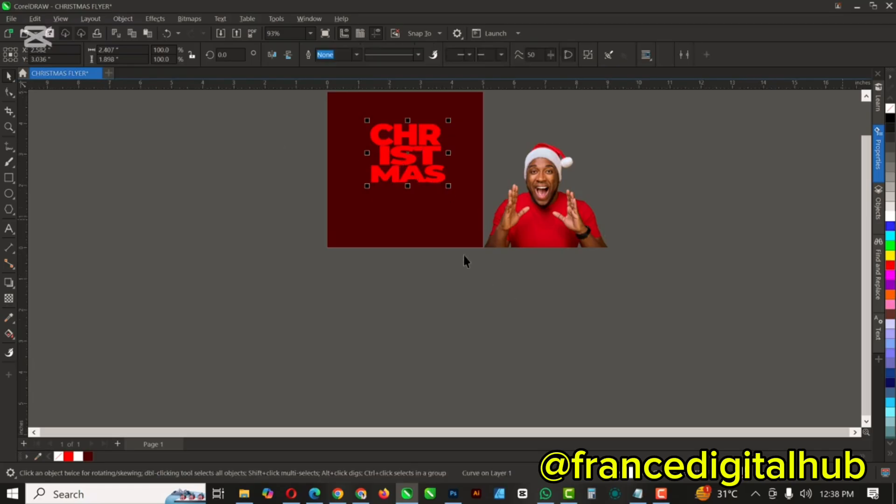
pyautogui.scroll(-2, 465, 262)
pyautogui.scroll(3, 431, 172)
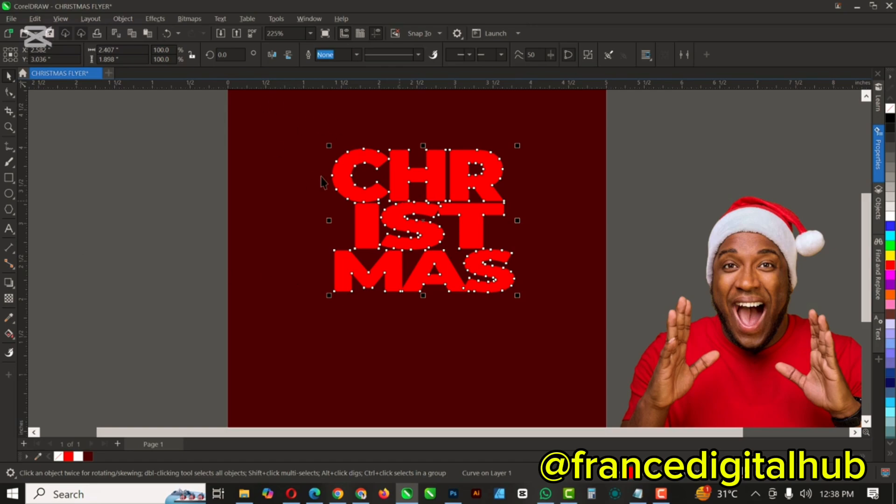
pyautogui.click(654, 128)
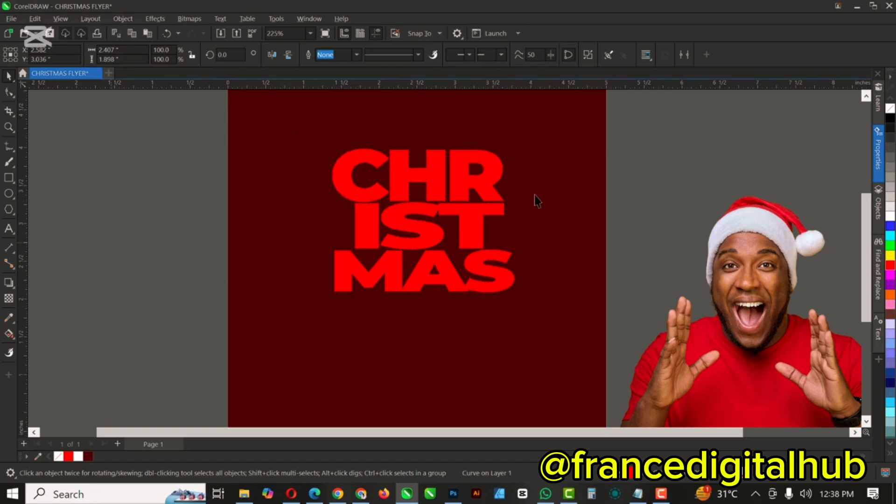
# Step: Apply a one-step white contour around the title lettering and increase its offset to 0.21 inches
pyautogui.click(440, 189)
pyautogui.click(10, 281)
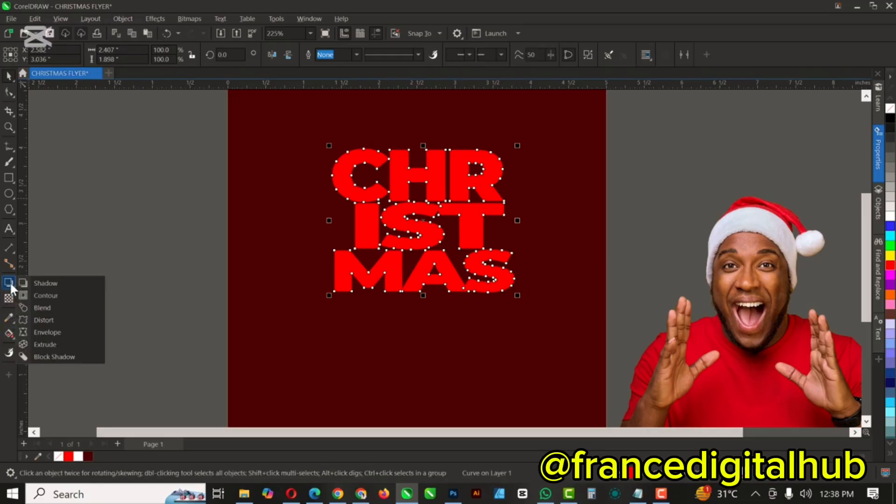
pyautogui.click(58, 295)
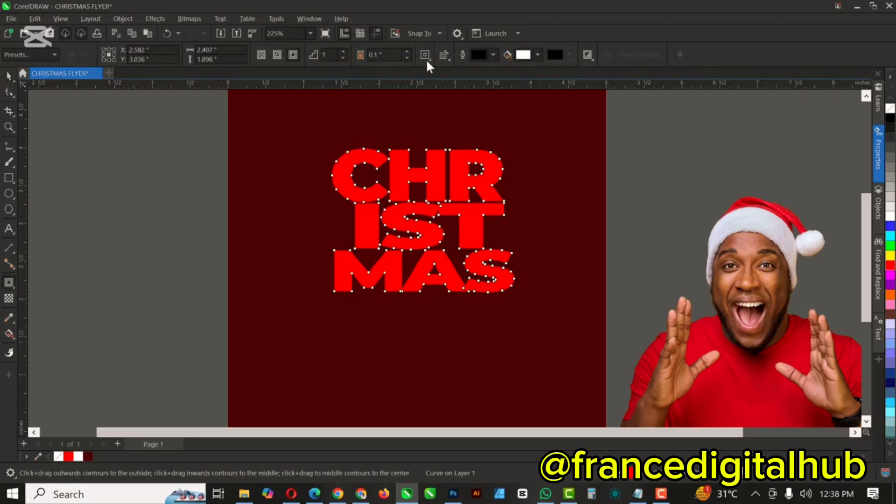
pyautogui.click(406, 52)
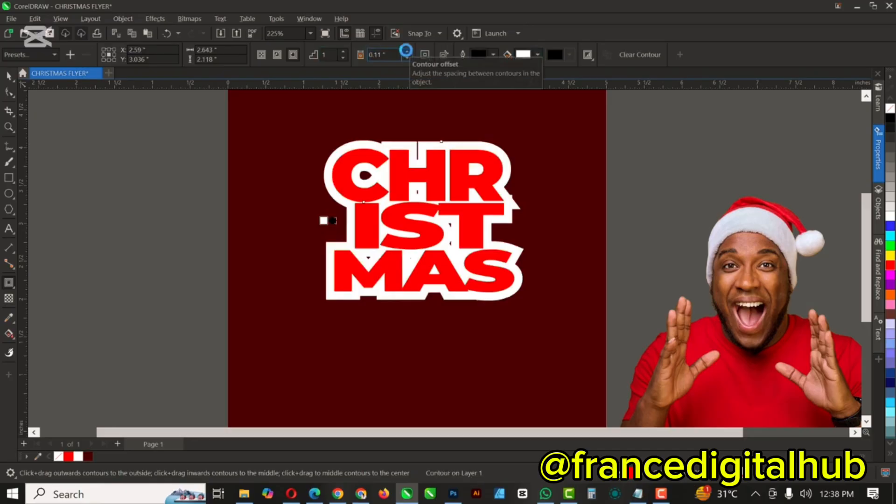
pyautogui.click(406, 50)
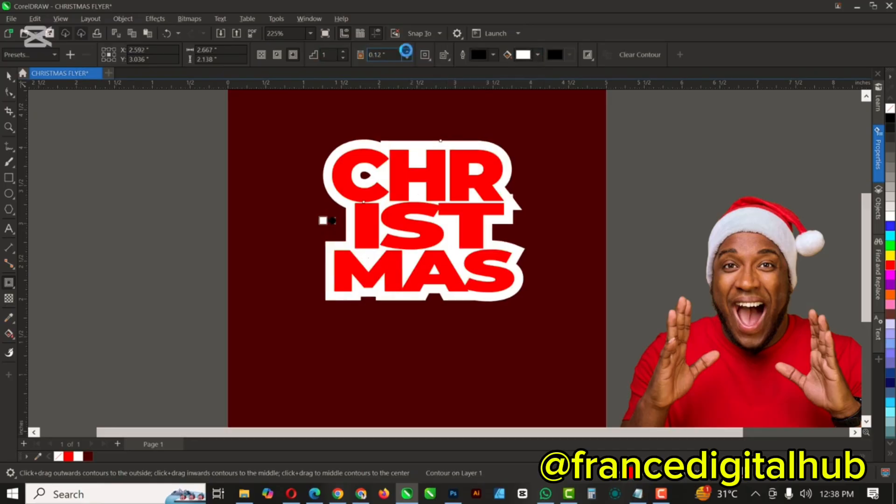
pyautogui.click(406, 51)
pyautogui.click(407, 51)
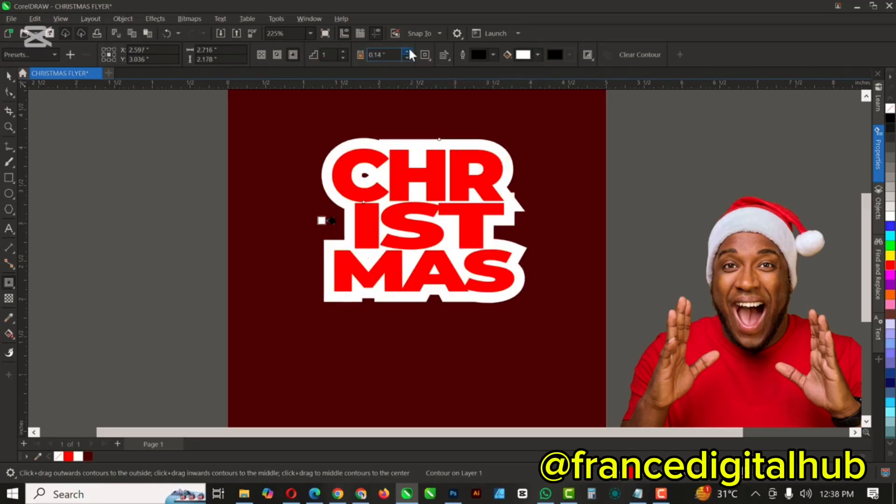
pyautogui.click(408, 51)
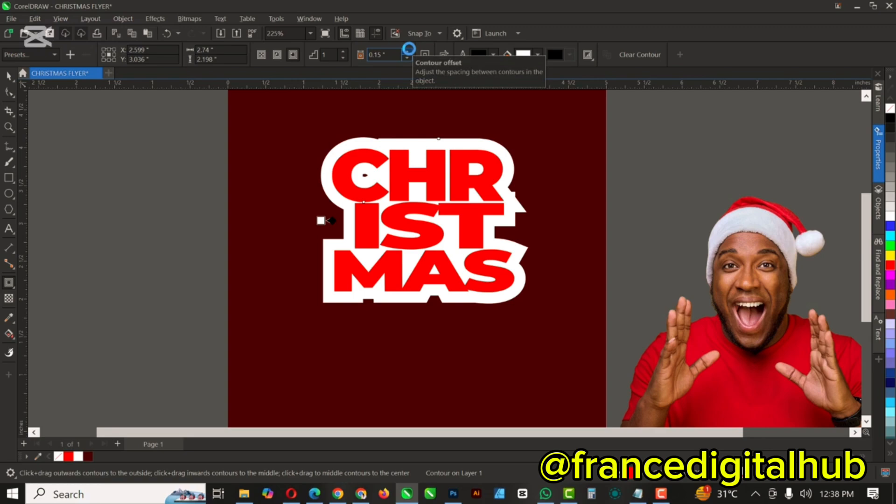
pyautogui.click(409, 50)
pyautogui.click(409, 50)
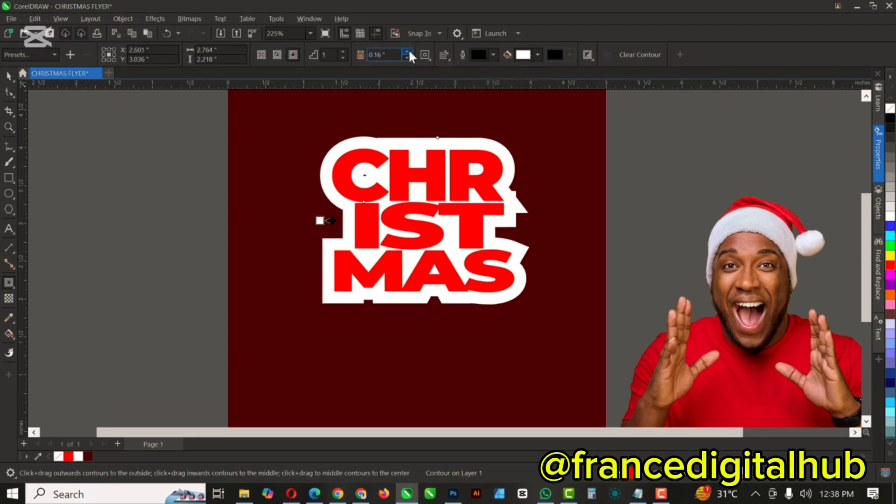
pyautogui.click(409, 50)
pyautogui.click(408, 50)
pyautogui.click(408, 50)
pyautogui.click(408, 51)
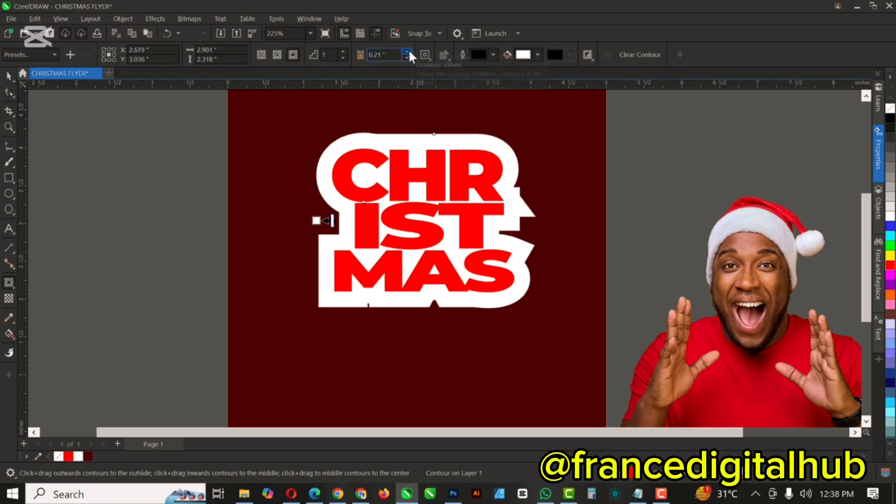
# Step: Reduce the title contour's offset to 0.13 inches
pyautogui.click(407, 58)
pyautogui.click(408, 57)
pyautogui.click(407, 58)
pyautogui.click(408, 58)
pyautogui.click(408, 58)
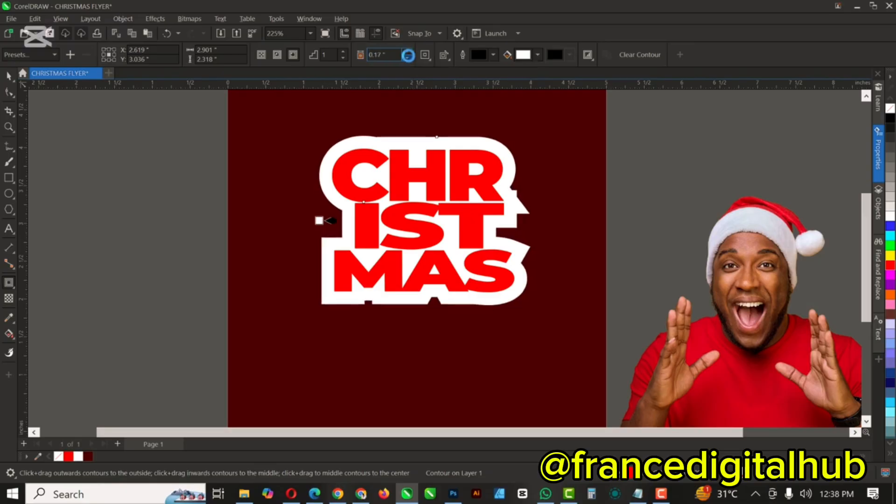
pyautogui.click(408, 58)
pyautogui.click(408, 58)
pyautogui.click(407, 58)
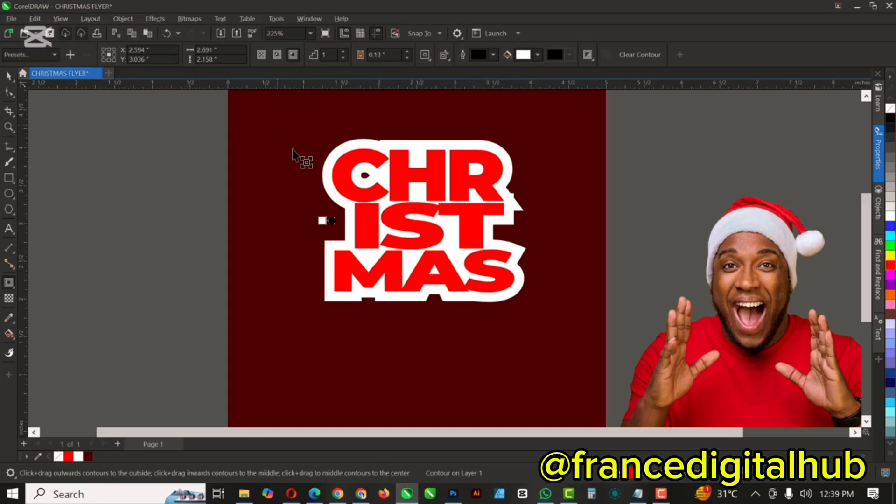
# Step: Undo the last series of offset changes on the title contour
pyautogui.hotkey('ctrl', 'z')
pyautogui.hotkey('ctrl', 'z')
pyautogui.hotkey('ctrl', 'z')
pyautogui.hotkey('ctrl', 'z')
pyautogui.hotkey('ctrl', 'z')
pyautogui.hotkey('ctrl', 'z')
pyautogui.hotkey('ctrl', 'z')
pyautogui.hotkey('ctrl', 'z')
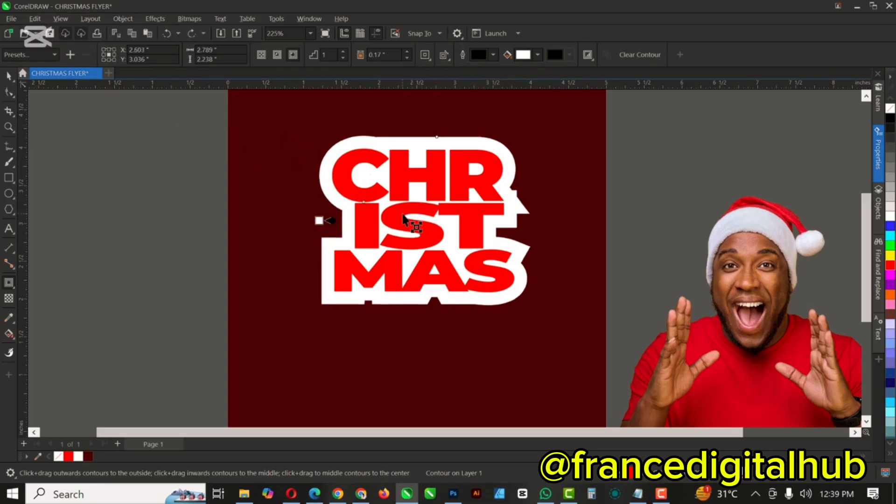
# Step: Set the title contour's offset to 0.15 inches
pyautogui.moveTo(403, 219); pyautogui.dragTo(424, 223)
pyautogui.scroll(-2, 423, 222)
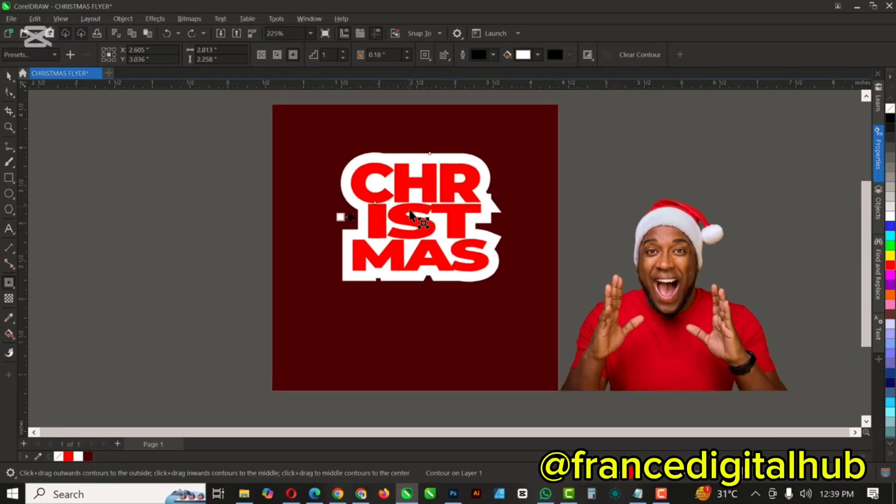
pyautogui.click(407, 57)
pyautogui.click(407, 57)
pyautogui.click(407, 57)
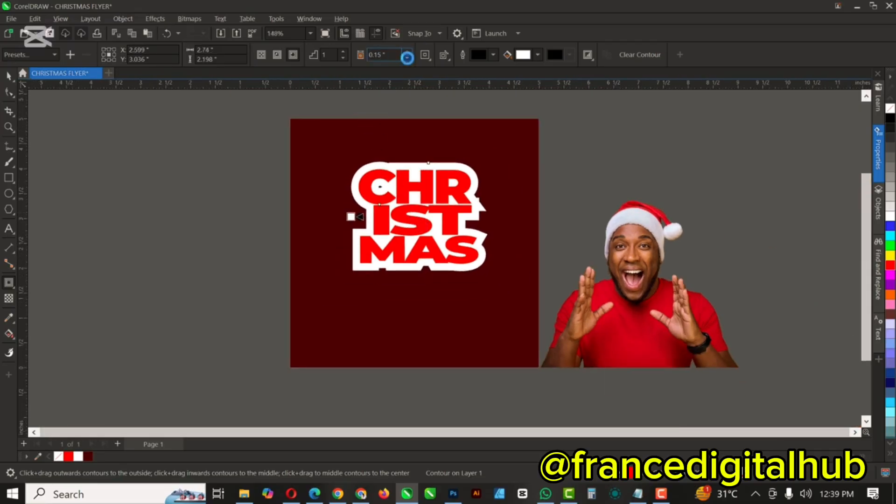
# Step: Set the title contour's offset to 0.14 inches and move the contoured title to X 2.5, Y 3.176 inches
pyautogui.click(407, 57)
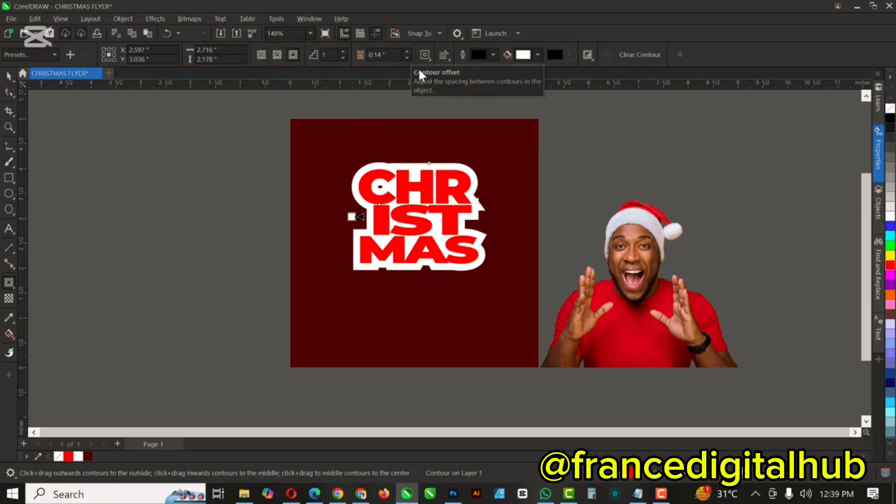
pyautogui.click(8, 76)
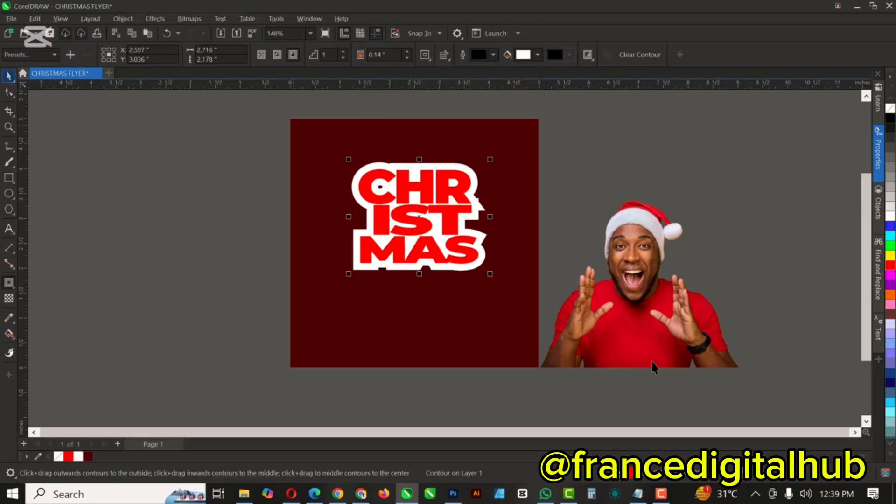
pyautogui.scroll(2, 419, 210)
pyautogui.scroll(-2, 419, 210)
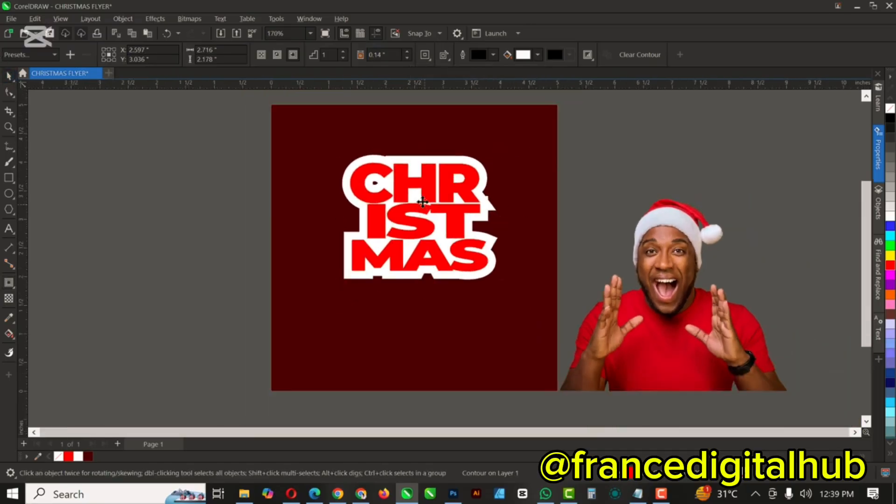
pyautogui.moveTo(428, 210); pyautogui.dragTo(418, 197)
pyautogui.scroll(3, 482, 197)
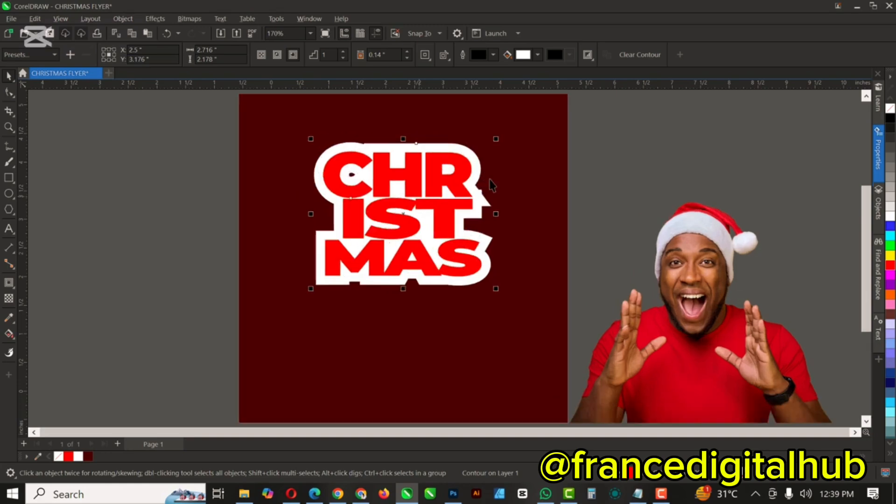
pyautogui.scroll(1, 482, 198)
pyautogui.scroll(-4, 481, 196)
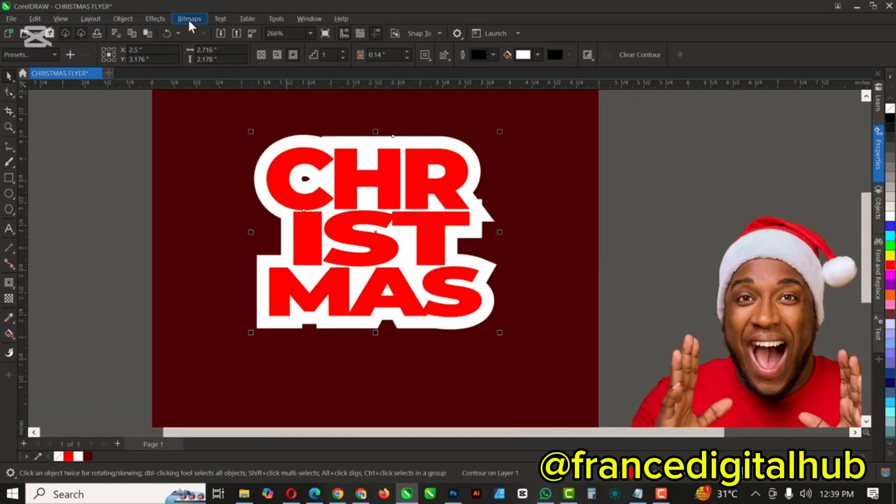
# Step: Break the title's contour group apart, test-move the separate white shape and undo that move
pyautogui.click(121, 19)
pyautogui.click(178, 264)
pyautogui.click(360, 139)
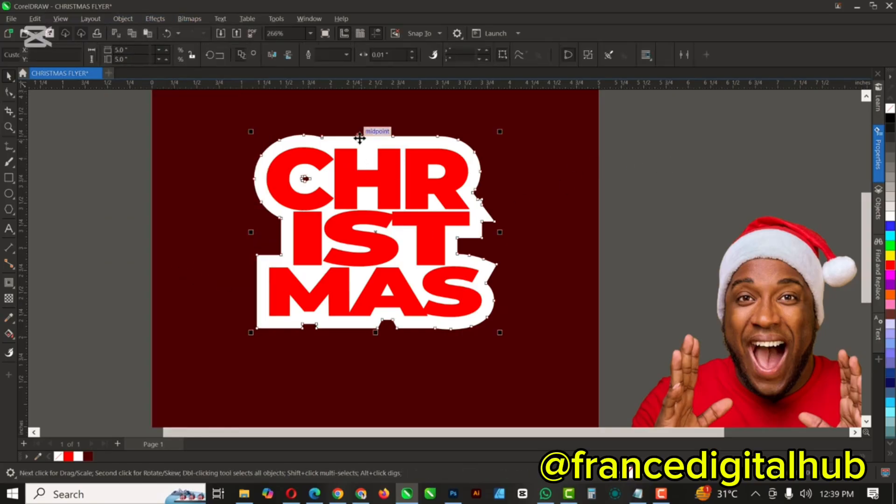
pyautogui.moveTo(359, 139); pyautogui.dragTo(539, 126)
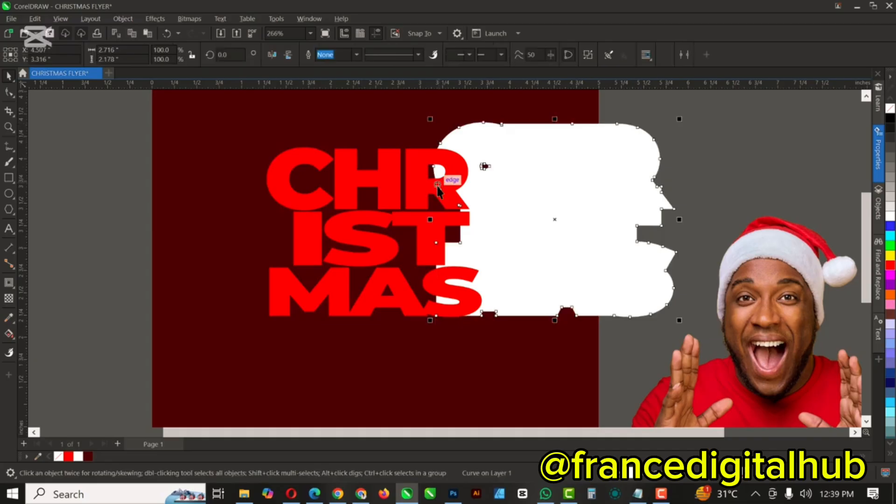
pyautogui.hotkey('ctrl', 'z')
# Step: Delete the protruding corner node from the white backing shape just outside the letter R, leaving a straight diagonal edge
pyautogui.scroll(4, 480, 206)
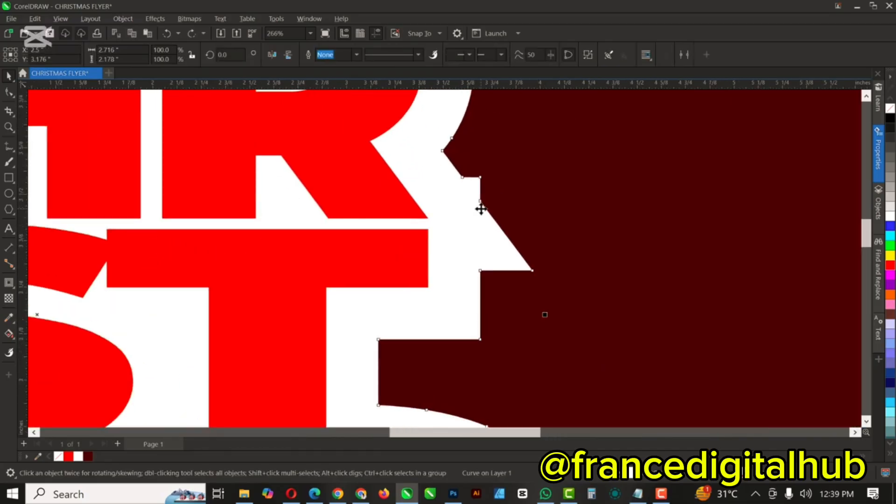
pyautogui.scroll(3, 481, 208)
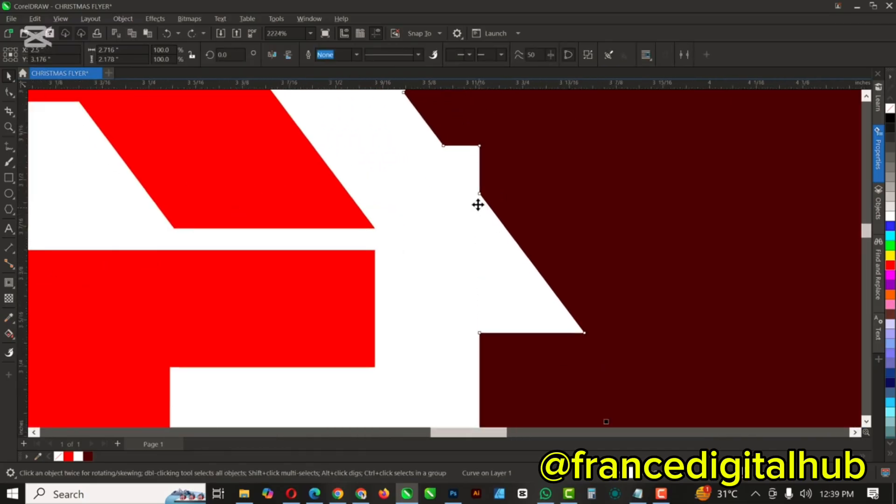
pyautogui.click(8, 94)
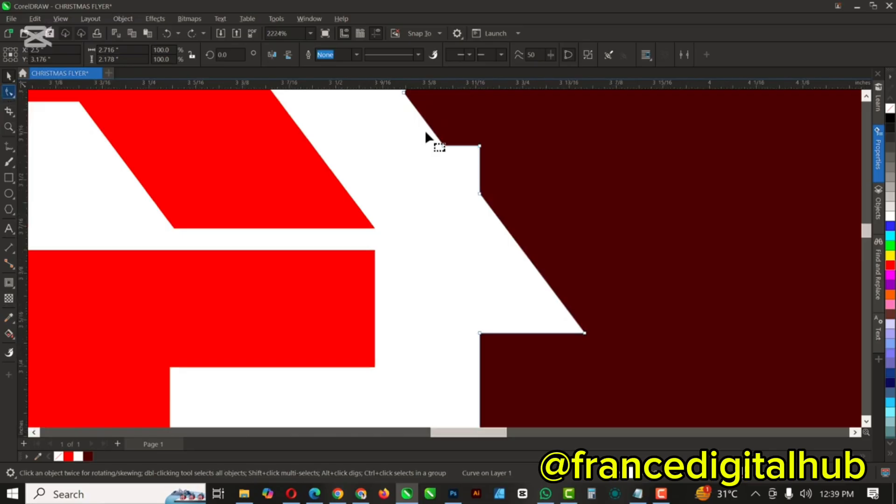
pyautogui.click(479, 146)
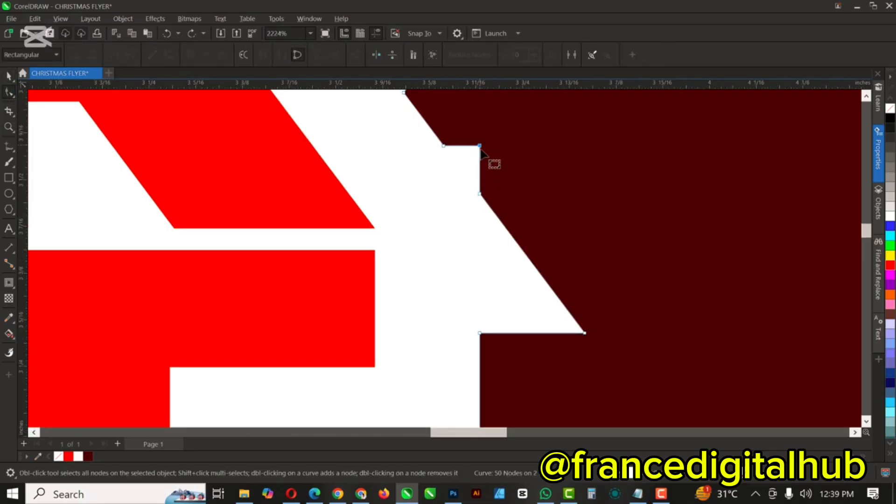
pyautogui.press('Delete')
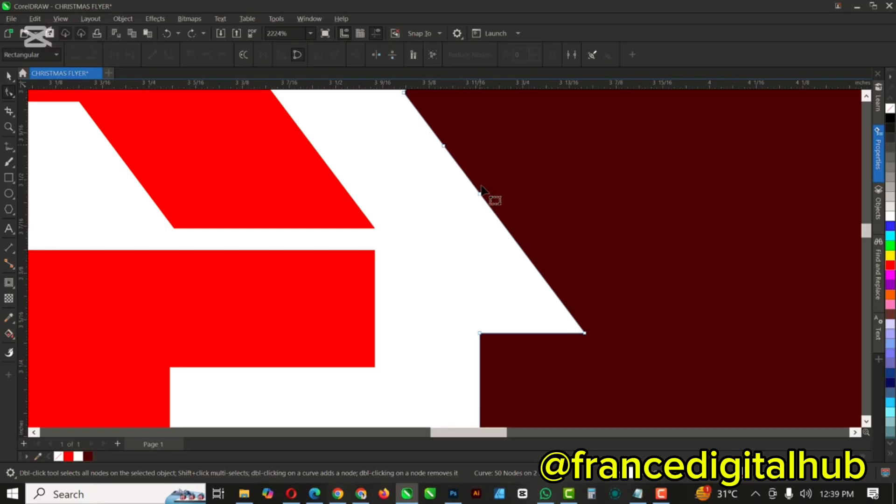
pyautogui.scroll(-8, 481, 186)
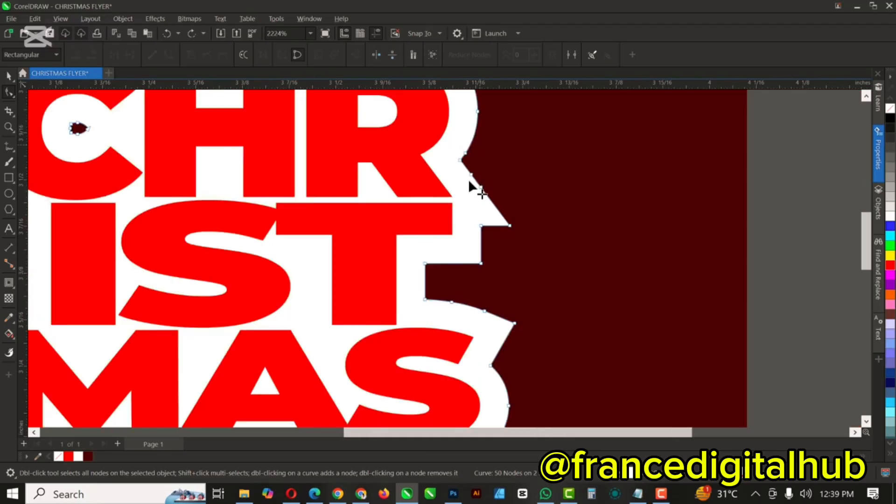
pyautogui.scroll(-3, 469, 180)
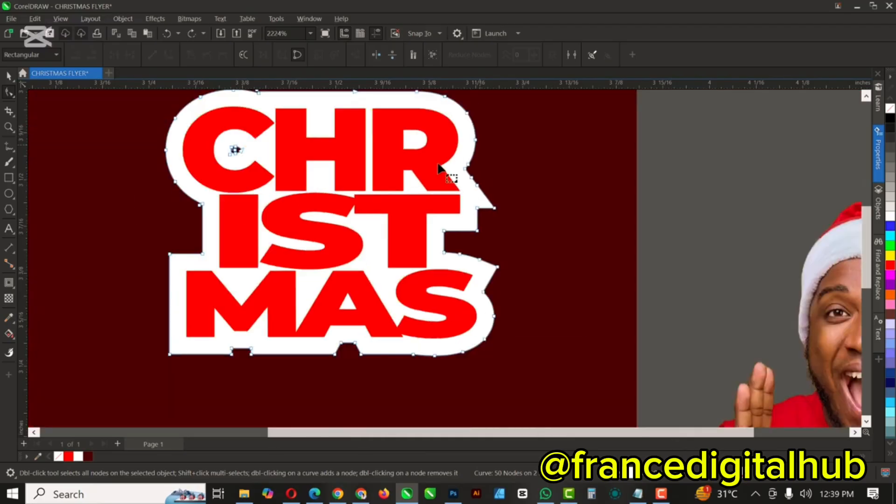
pyautogui.scroll(-10, 438, 165)
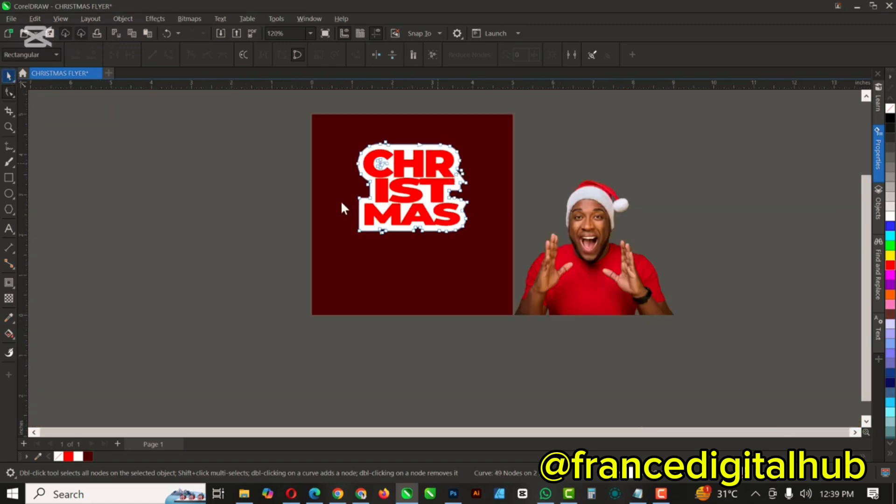
pyautogui.click(277, 175)
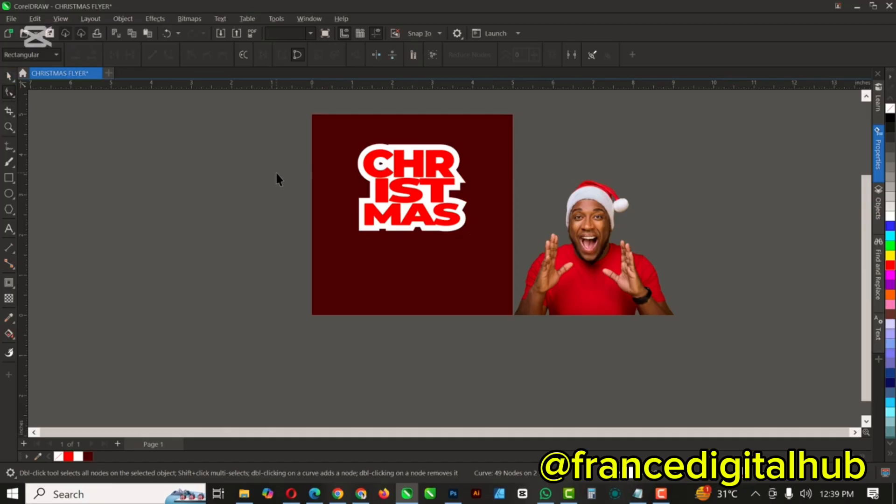
pyautogui.press('space')
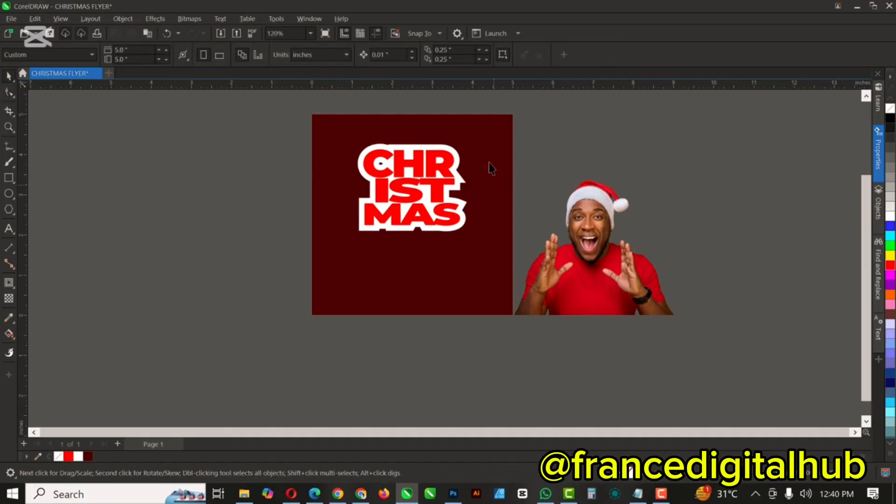
pyautogui.scroll(2, 430, 168)
pyautogui.scroll(1, 430, 167)
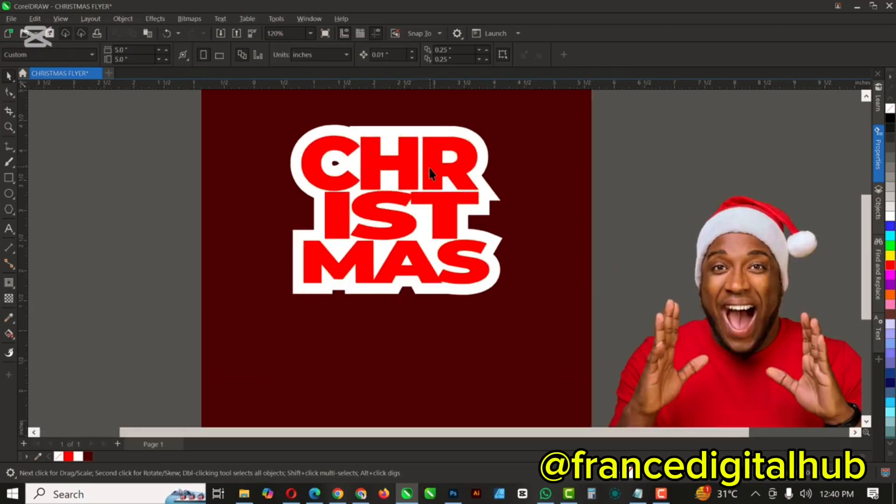
pyautogui.scroll(1, 432, 171)
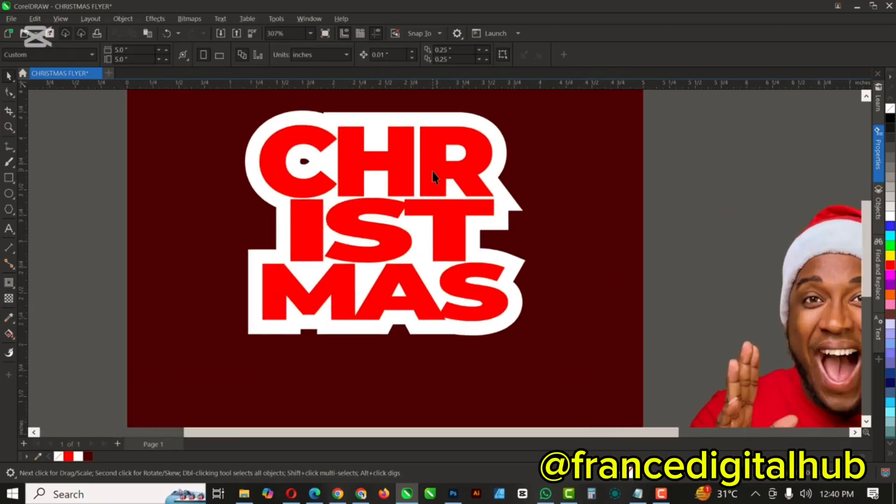
pyautogui.click(432, 170)
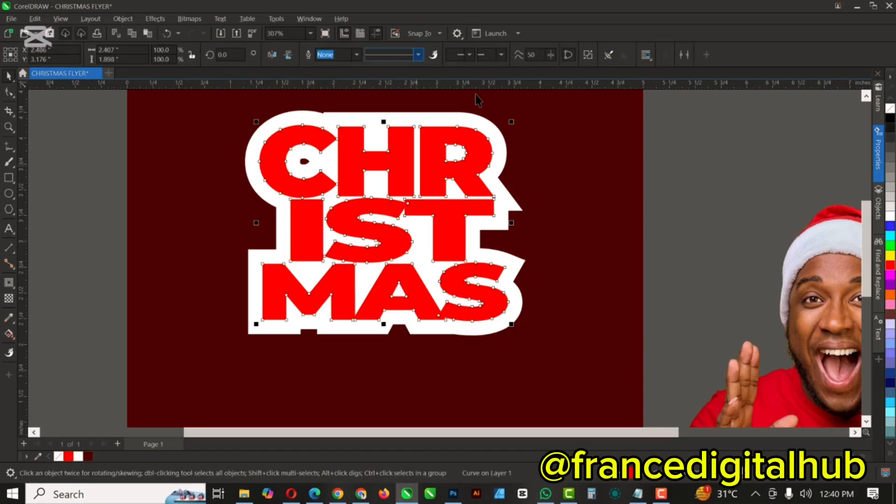
pyautogui.click(690, 159)
pyautogui.click(301, 186)
pyautogui.scroll(-1, 300, 183)
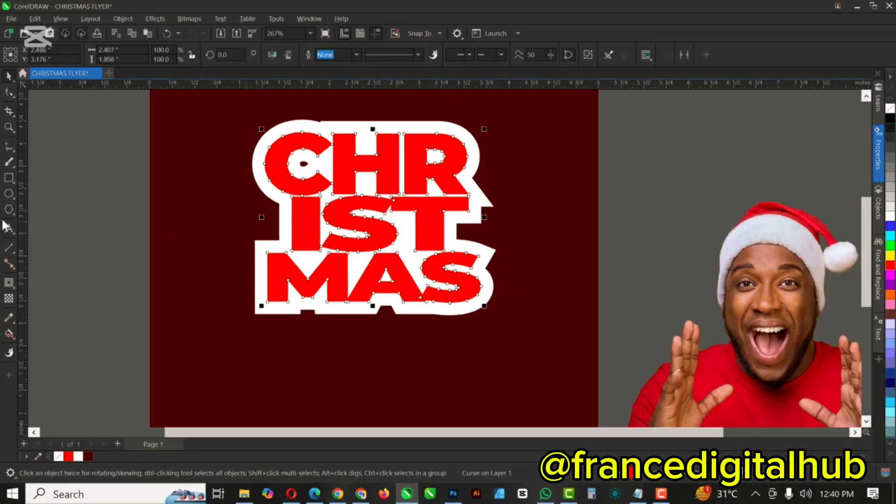
# Step: Draw an ellipse about 3.465 by 0.799 inches across the CHR line, with a white fill and no outline
pyautogui.click(8, 194)
pyautogui.moveTo(205, 104); pyautogui.dragTo(521, 178)
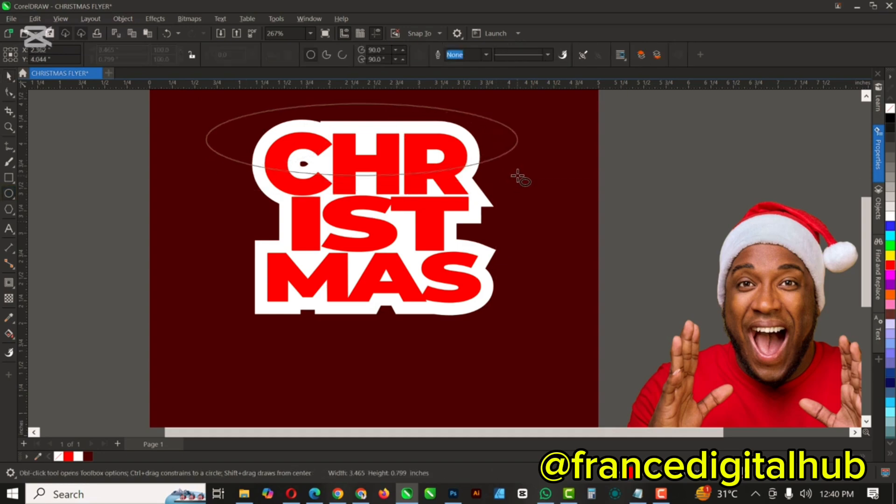
pyautogui.click(891, 216)
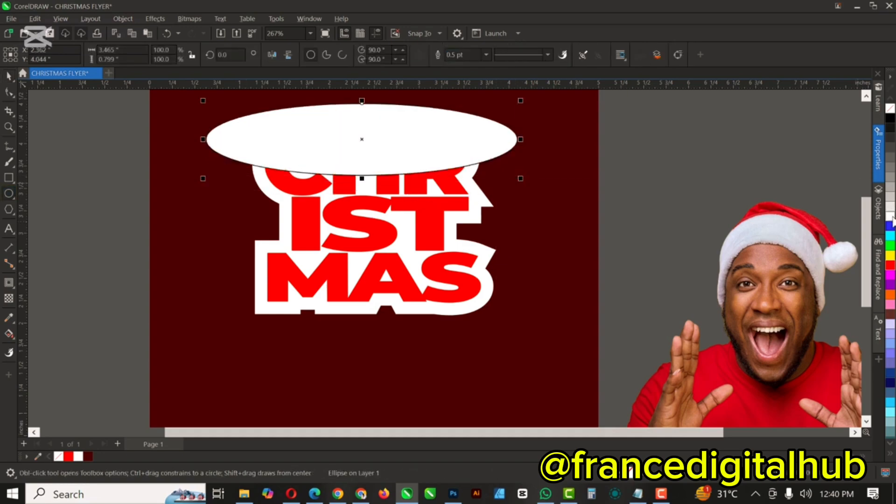
pyautogui.rightClick(890, 110)
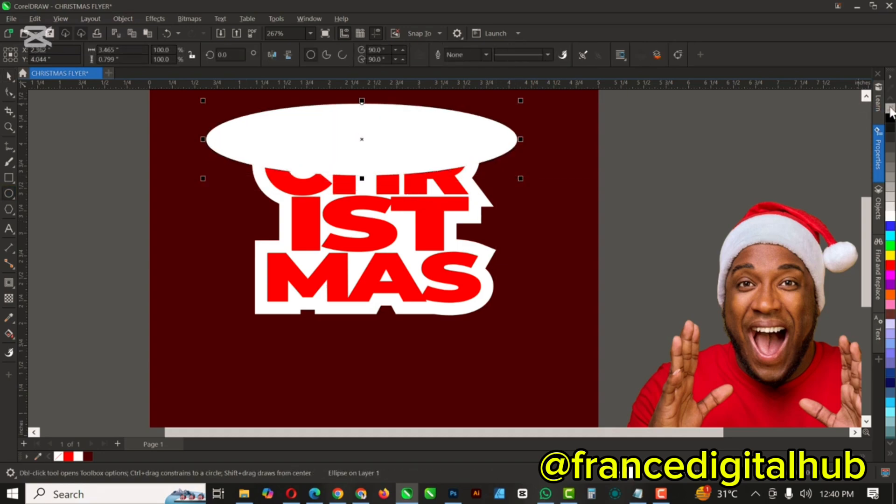
# Step: Fade the white ellipse with a linear fountain transparency running upward from its lower edge to its centre
pyautogui.click(8, 298)
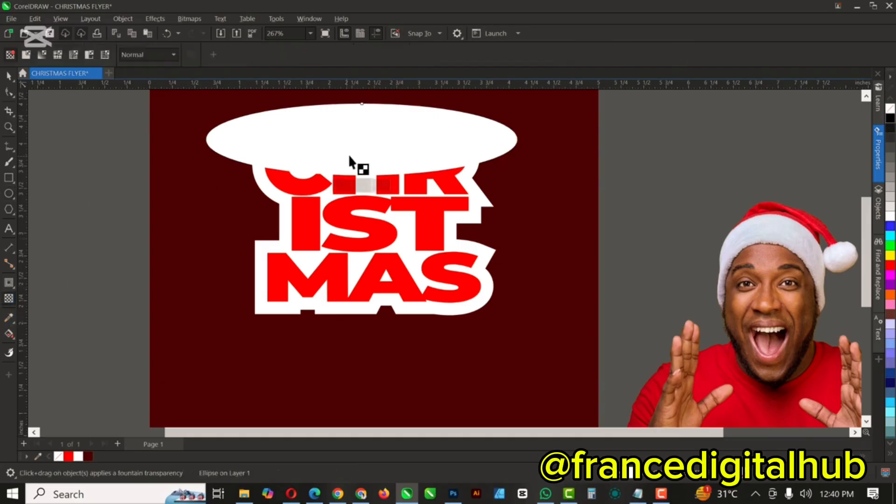
pyautogui.moveTo(363, 172); pyautogui.dragTo(362, 138)
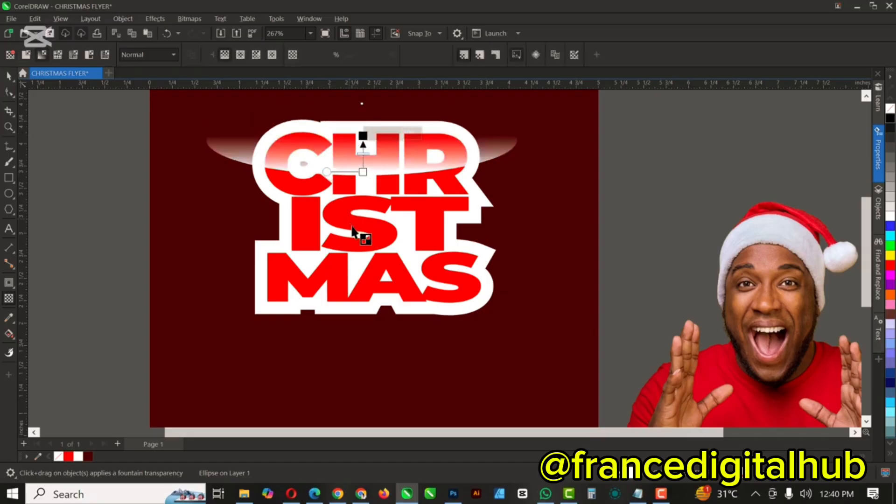
pyautogui.press('space')
pyautogui.scroll(-2, 425, 166)
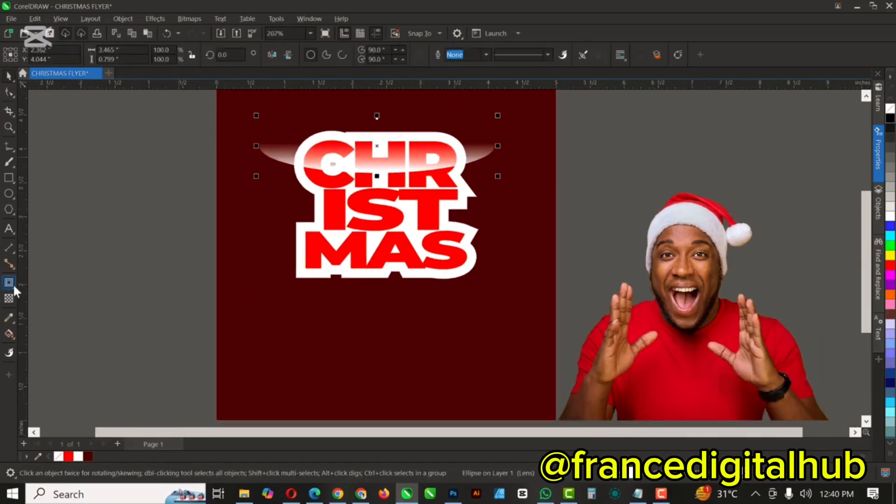
# Step: Convert the faded ellipse to a 300 dpi RGB bitmap with anti-aliasing and a transparent background
pyautogui.click(134, 19)
pyautogui.press('Escape')
pyautogui.click(151, 19)
pyautogui.click(122, 19)
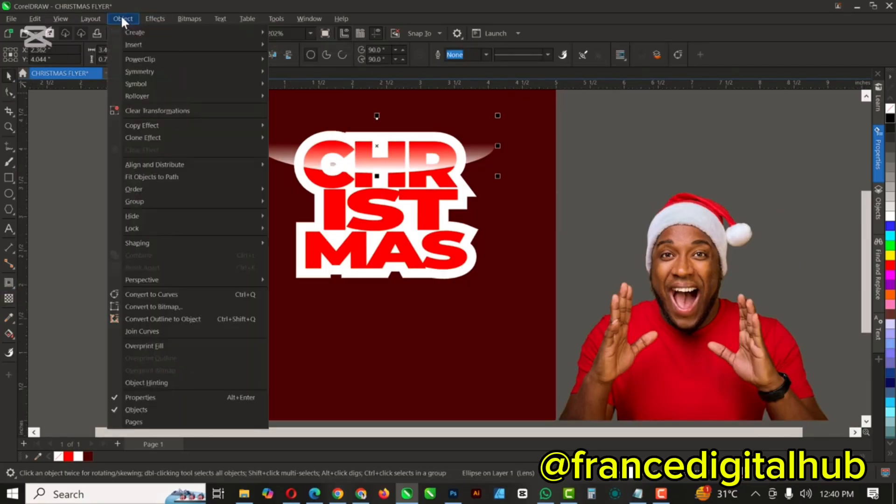
pyautogui.click(400, 145)
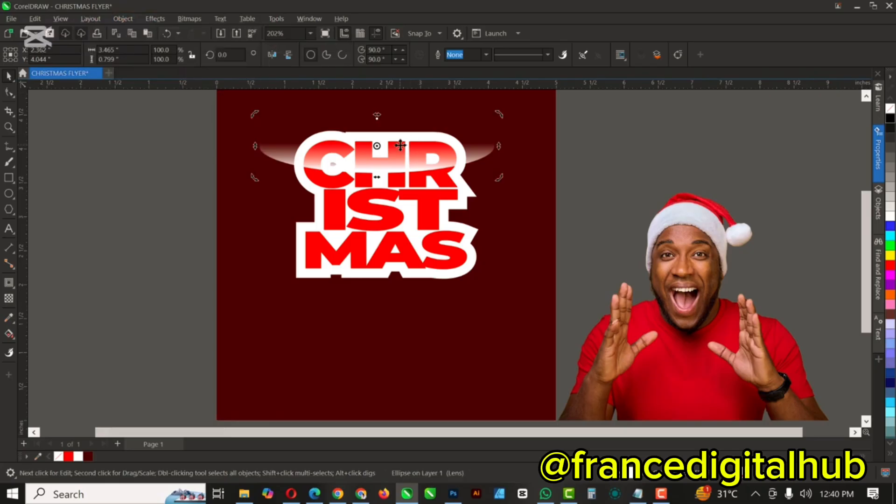
pyautogui.click(189, 20)
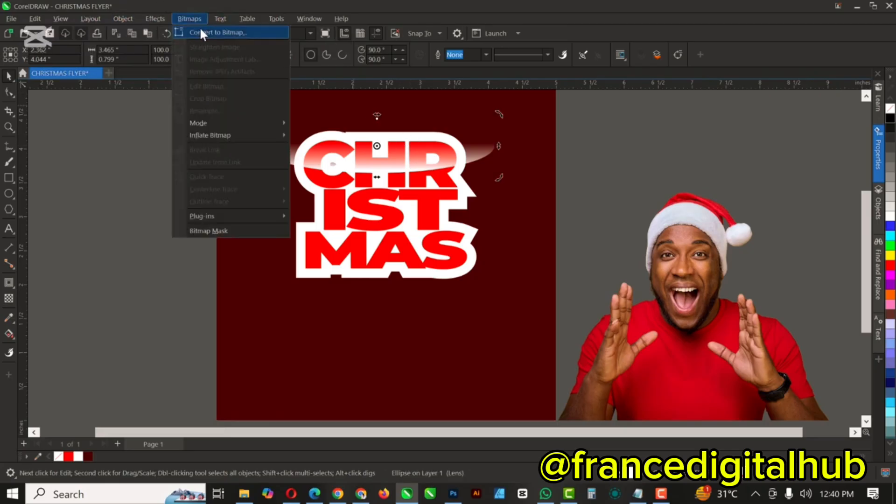
pyautogui.click(200, 31)
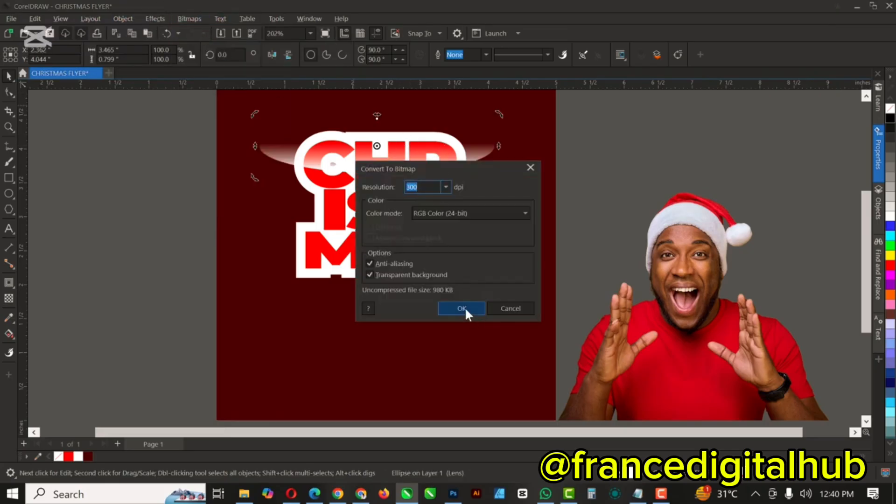
pyautogui.click(461, 308)
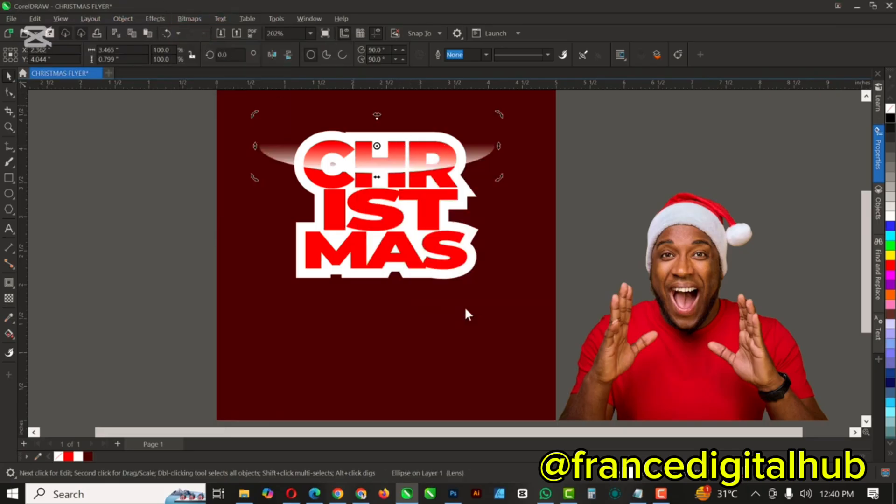
# Step: Apply a uniform transparency to the gloss bitmap and move it off the title to above the portrait
pyautogui.click(9, 297)
pyautogui.click(30, 53)
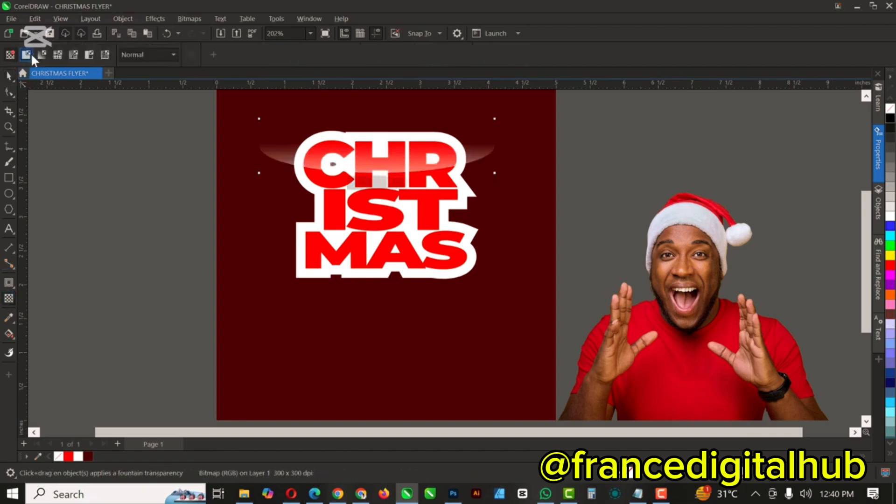
pyautogui.click(8, 76)
pyautogui.click(425, 167)
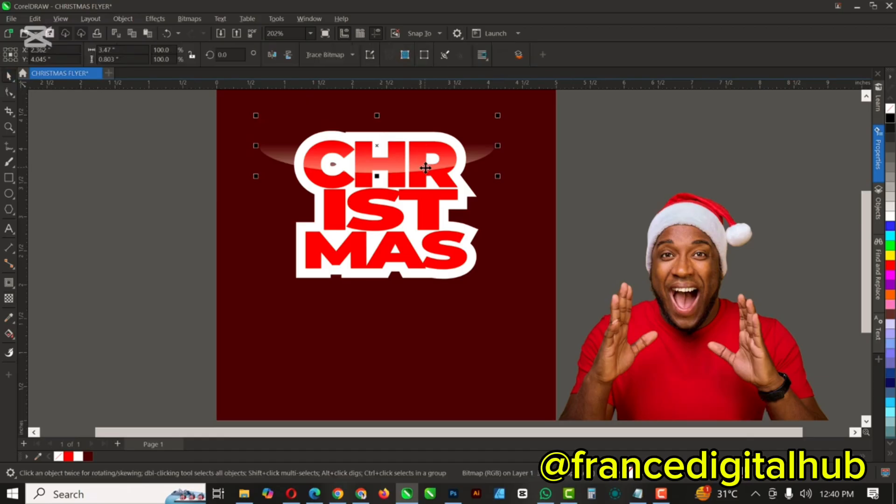
pyautogui.moveTo(426, 167); pyautogui.dragTo(680, 145)
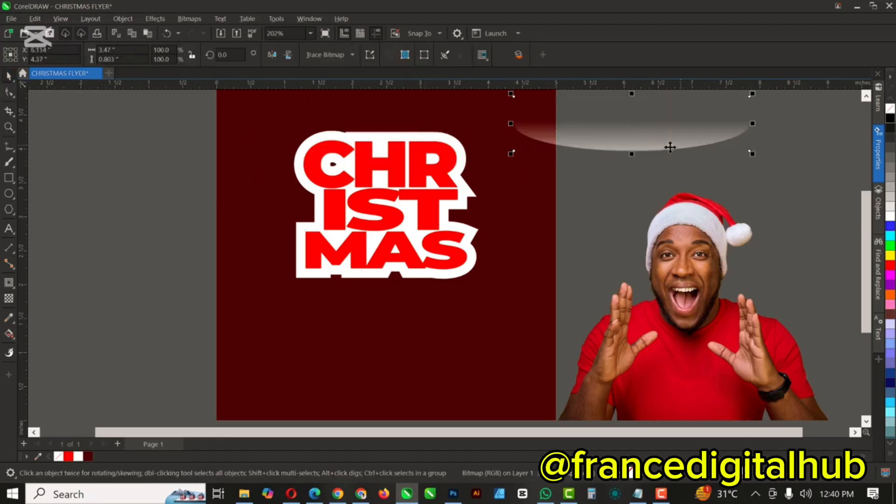
# Step: PowerClip the gloss bitmap inside the red CHR / IST / MAS lettering and move it up across the CHR line
pyautogui.rightClick(640, 143)
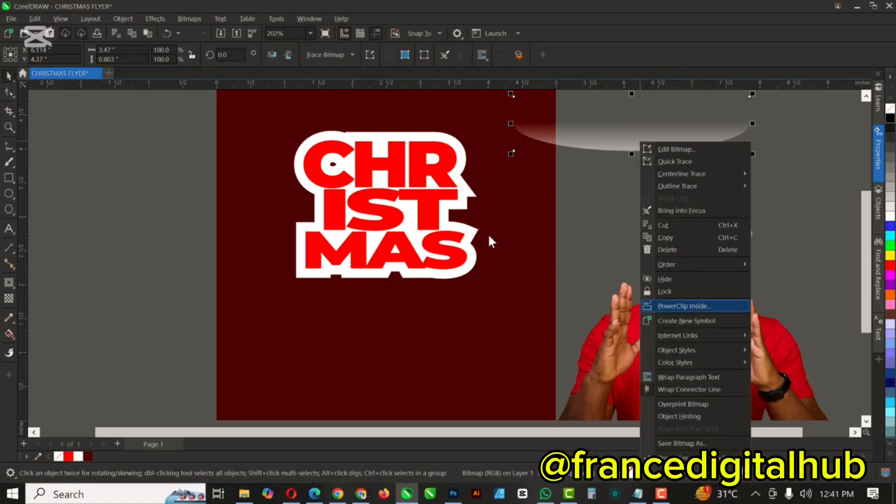
pyautogui.click(399, 172)
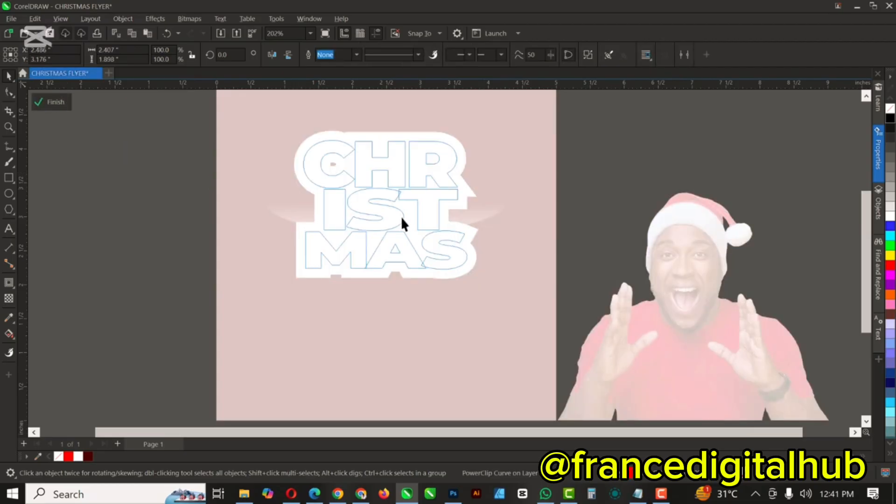
pyautogui.click(438, 224)
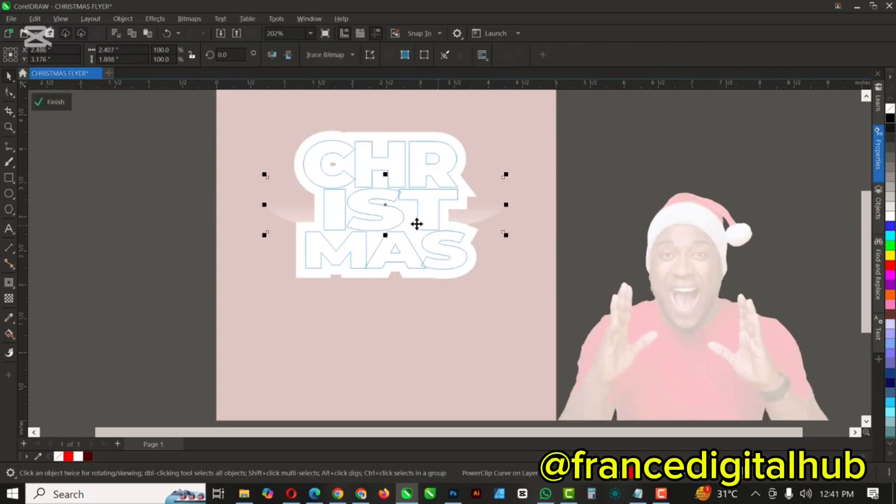
pyautogui.click(413, 187)
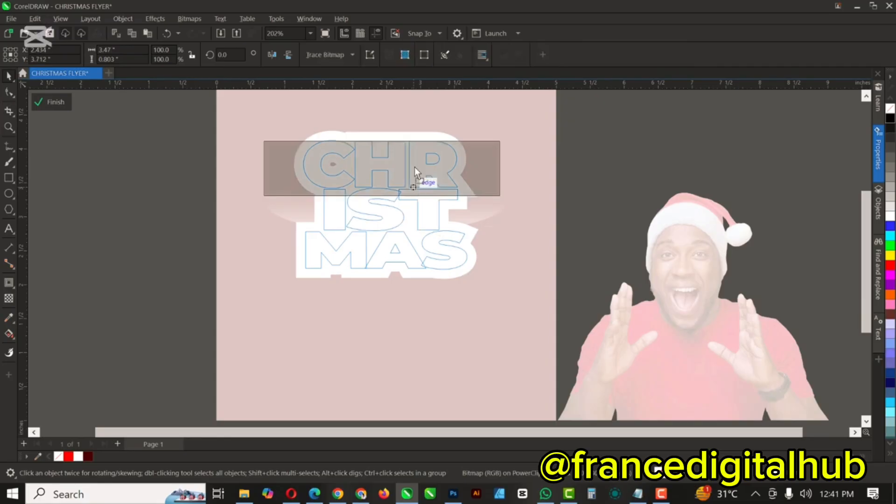
pyautogui.moveTo(415, 162); pyautogui.dragTo(415, 163)
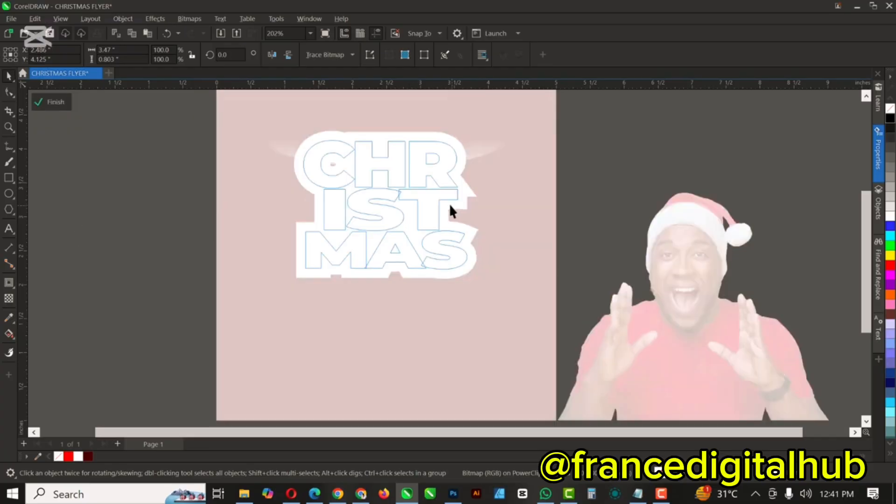
pyautogui.click(56, 102)
pyautogui.click(141, 220)
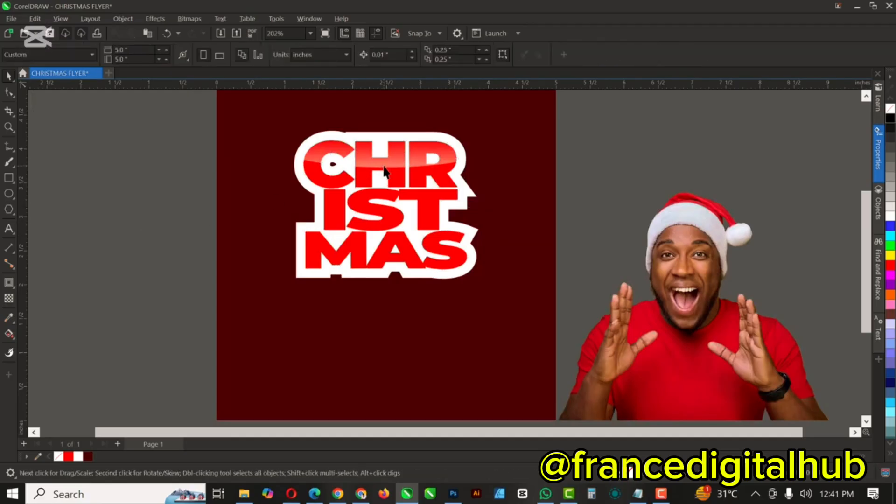
# Step: Inside the lettering's PowerClip, duplicate the gloss straight down towards the MAS line and rotate the copy about 32 degrees counter-clockwise
pyautogui.scroll(-1, 383, 172)
pyautogui.click(409, 166)
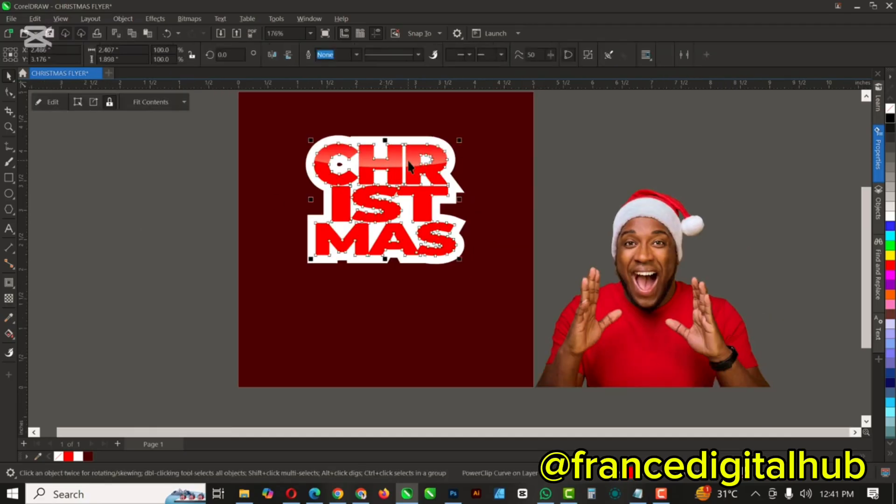
pyautogui.press('F10')
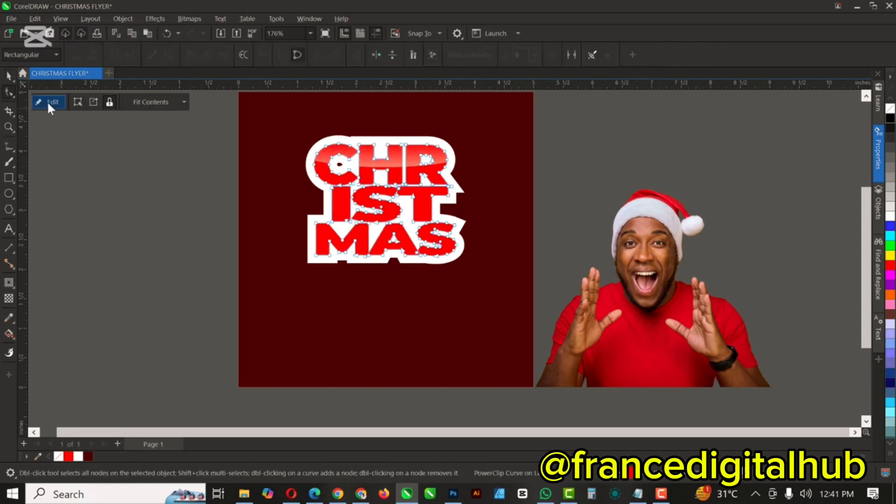
pyautogui.click(47, 101)
pyautogui.click(377, 140)
pyautogui.press('space')
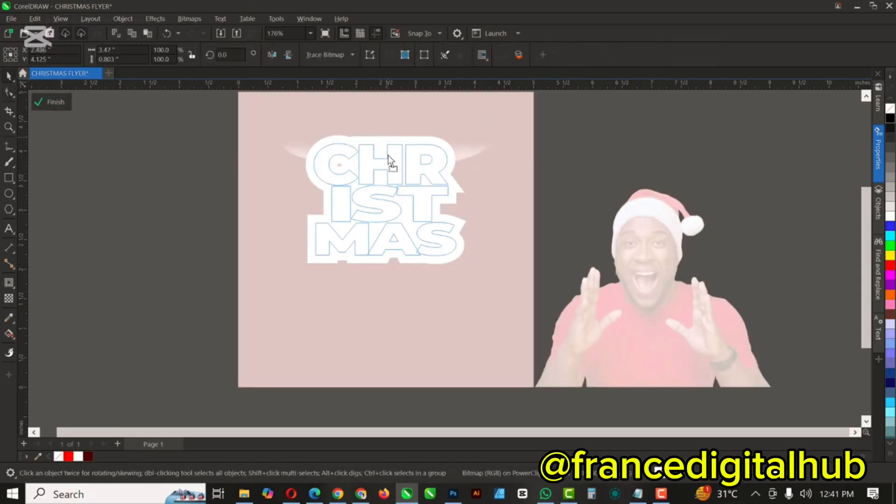
pyautogui.moveTo(388, 155); pyautogui.dragTo(388, 231)
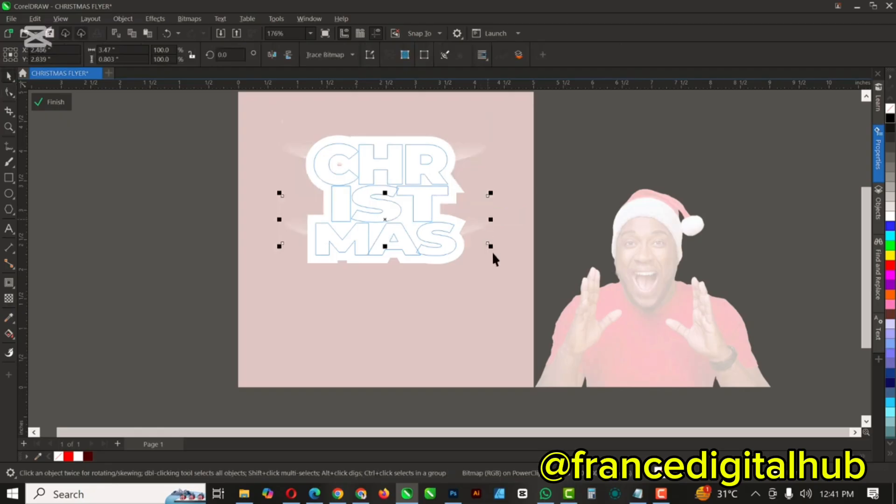
pyautogui.click(471, 238)
pyautogui.moveTo(488, 246); pyautogui.dragTo(494, 188)
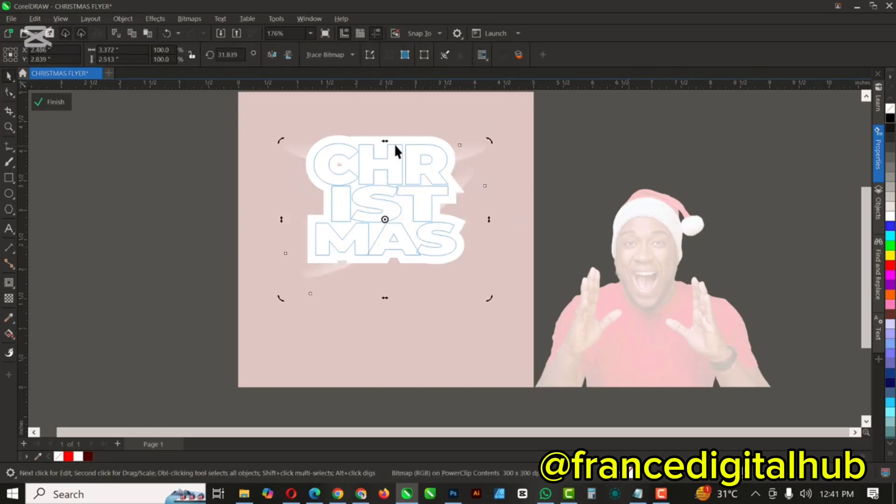
pyautogui.click(48, 103)
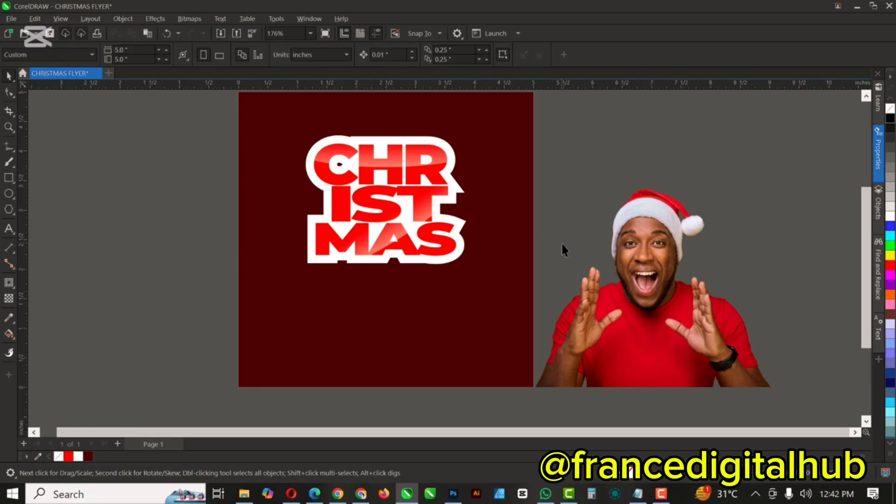
# Step: Cast a drop shadow on the title's white backing, running straight down from its upper edge to just below its lower edge
pyautogui.moveTo(183, 110); pyautogui.dragTo(526, 305)
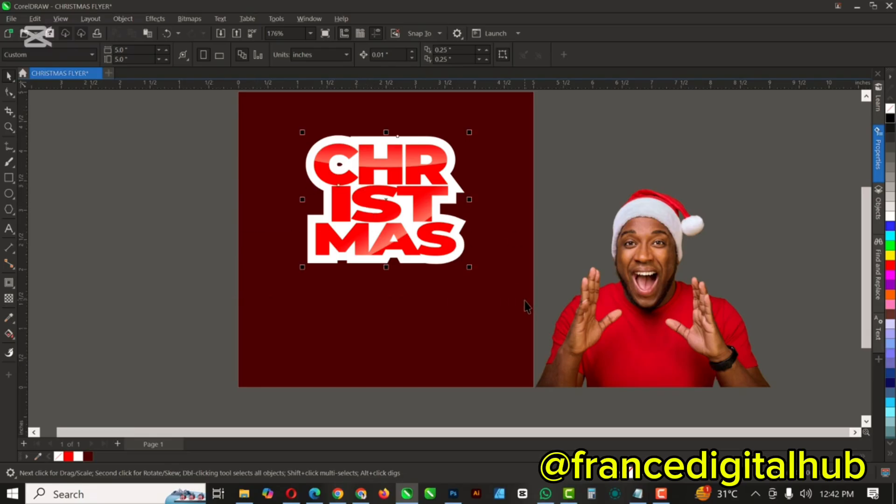
pyautogui.click(634, 132)
pyautogui.click(368, 137)
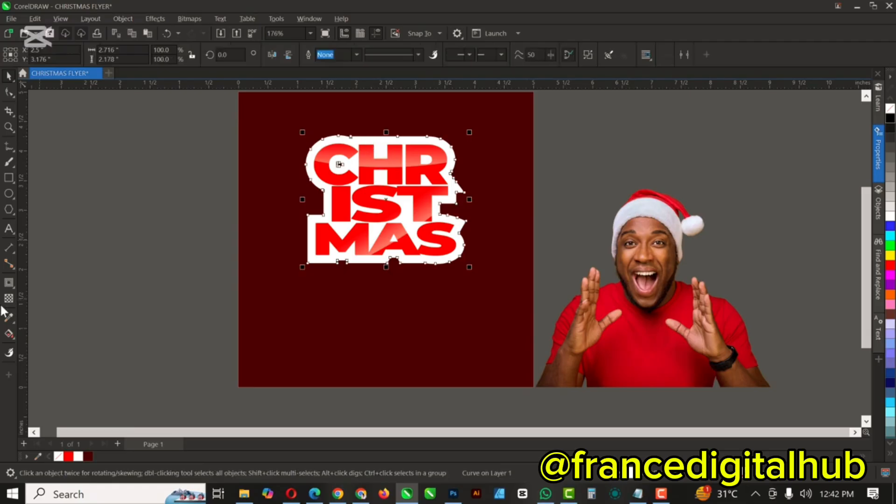
pyautogui.click(13, 286)
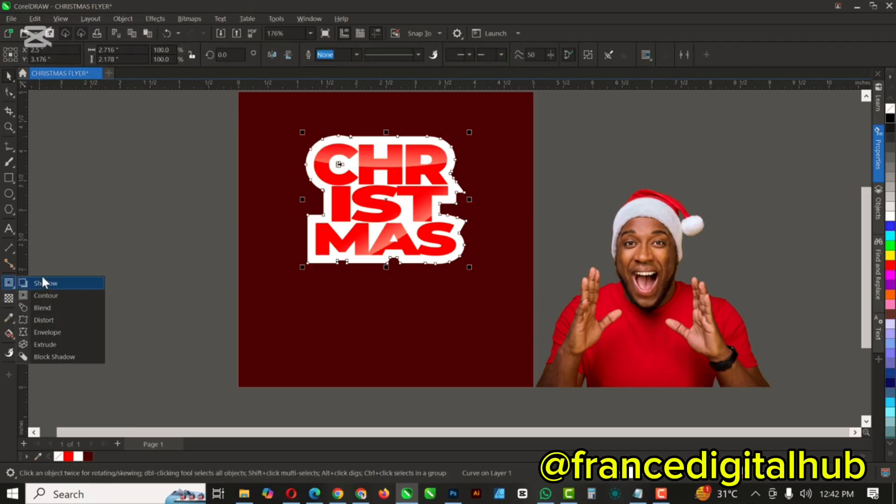
pyautogui.click(55, 282)
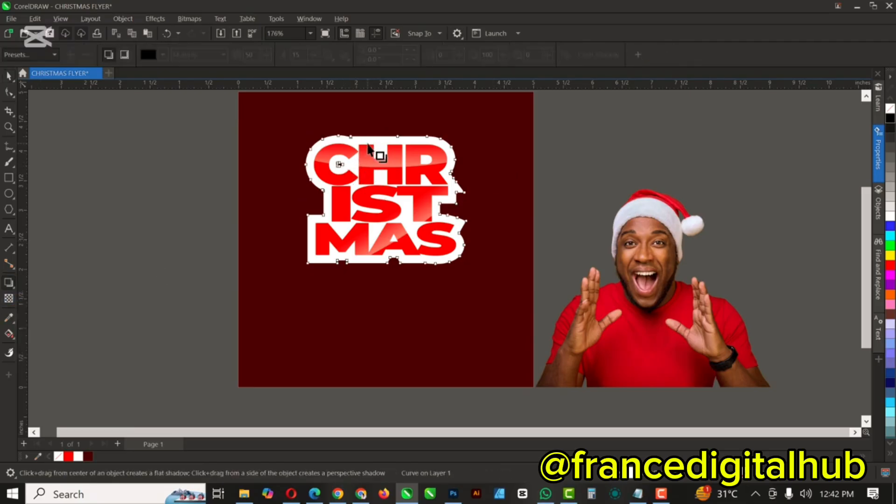
pyautogui.moveTo(386, 136); pyautogui.dragTo(387, 275)
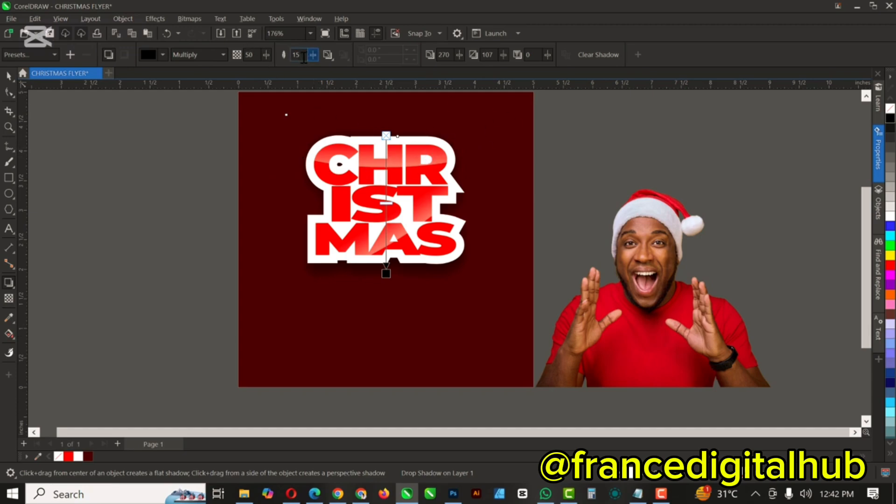
# Step: Set the title shadow's feathering to 10
pyautogui.click(250, 56)
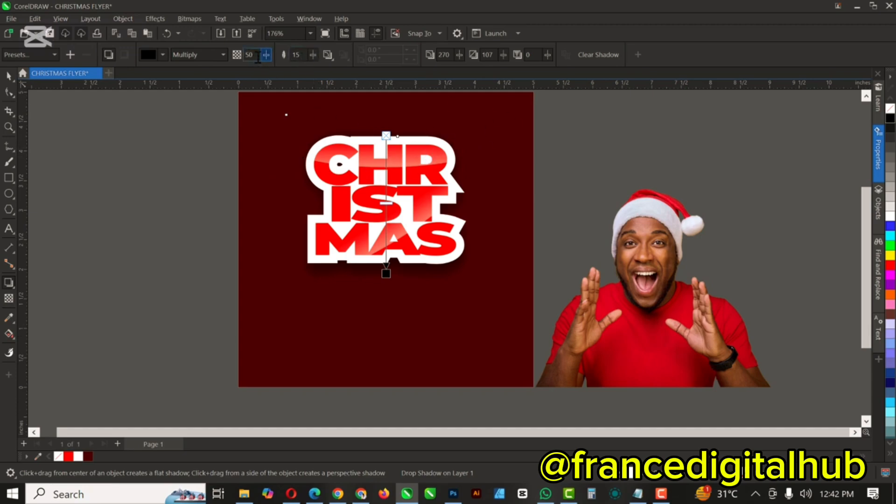
pyautogui.doubleClick(301, 55)
pyautogui.write('10')
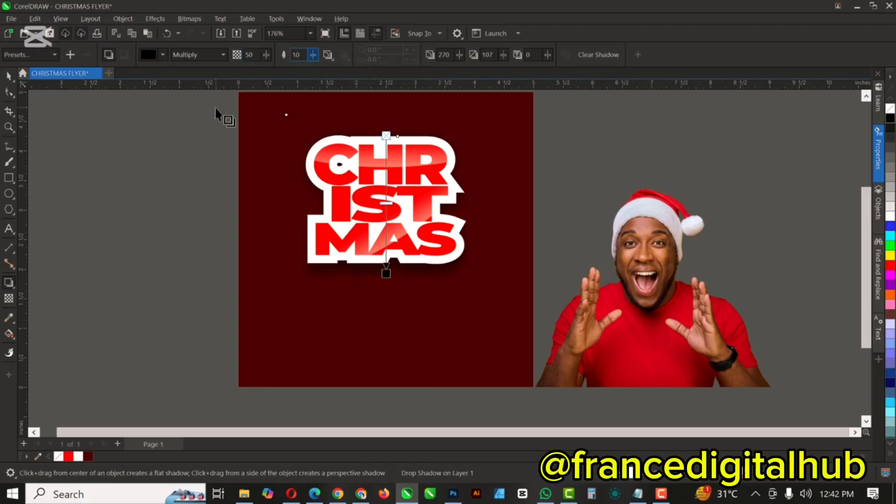
pyautogui.click(9, 76)
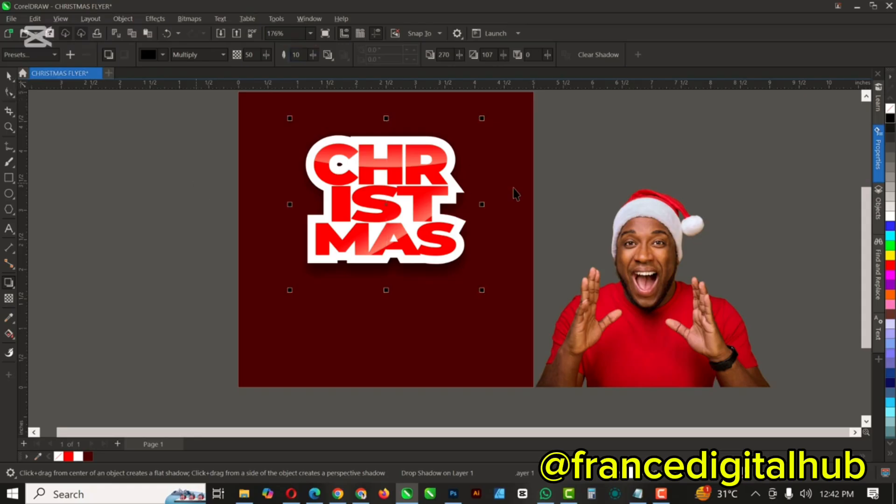
pyautogui.click(578, 127)
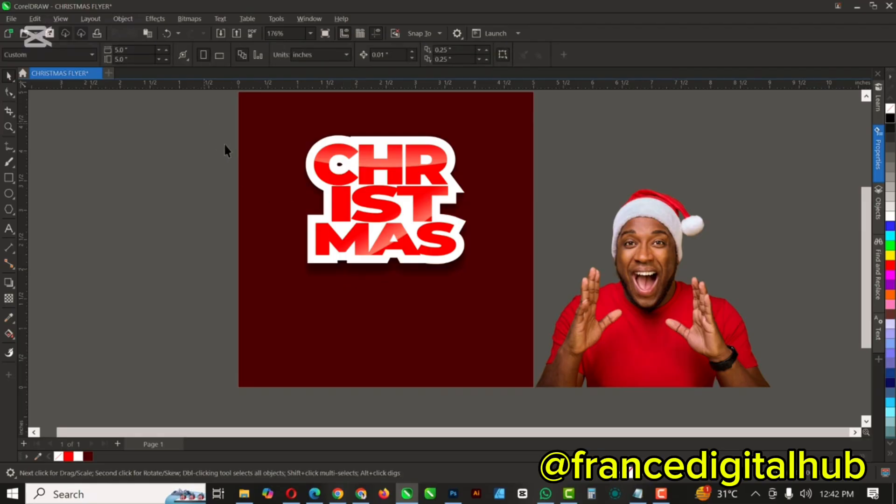
# Step: Group the red lettering with its white backing and drop shadow
pyautogui.click(373, 206)
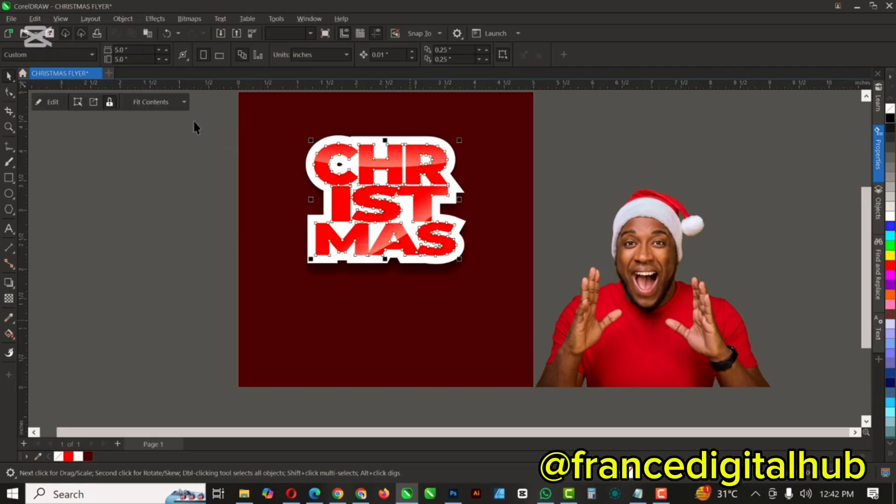
pyautogui.click(173, 133)
pyautogui.moveTo(198, 112); pyautogui.dragTo(519, 301)
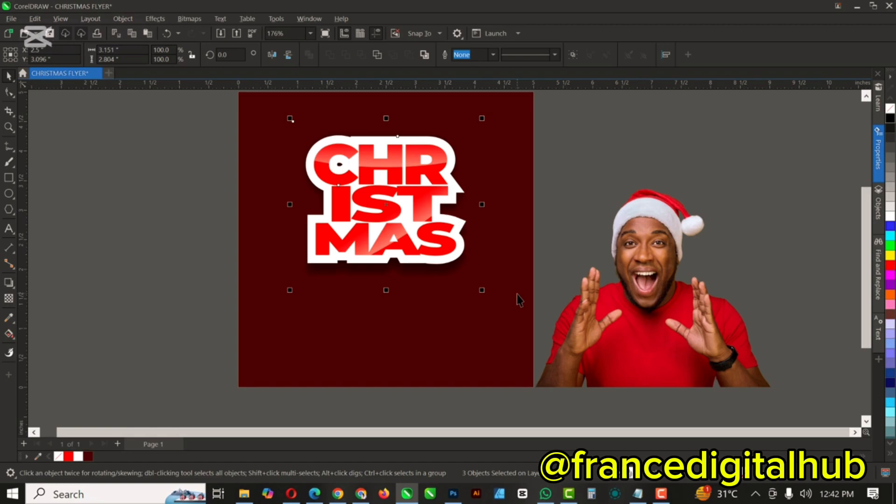
pyautogui.hotkey('ctrl', 'g')
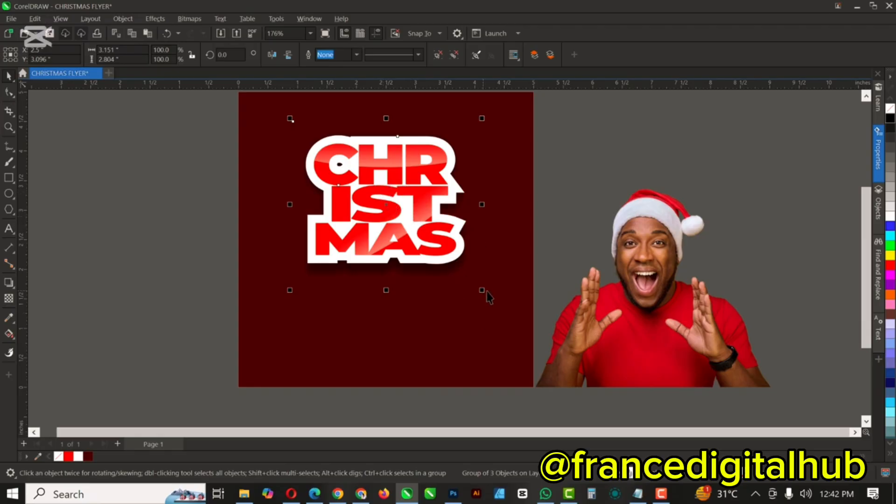
# Step: Scale the title group to about 85% from its centre and move it straight up near the flyer's upper edge
pyautogui.moveTo(481, 290); pyautogui.dragTo(469, 281)
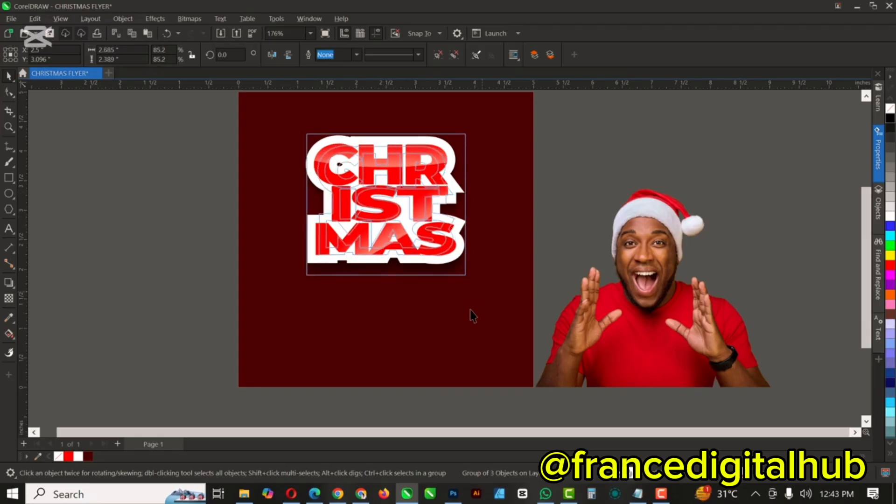
pyautogui.moveTo(387, 220); pyautogui.dragTo(386, 187)
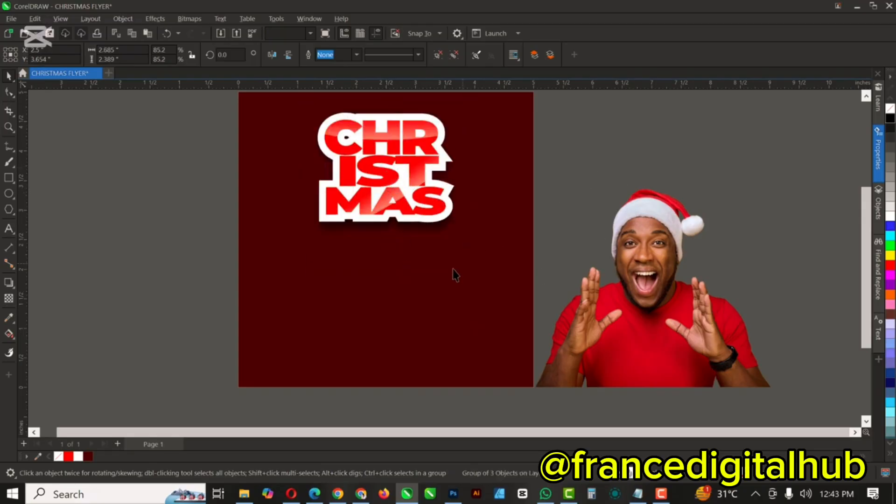
pyautogui.click(441, 274)
pyautogui.scroll(-1, 438, 275)
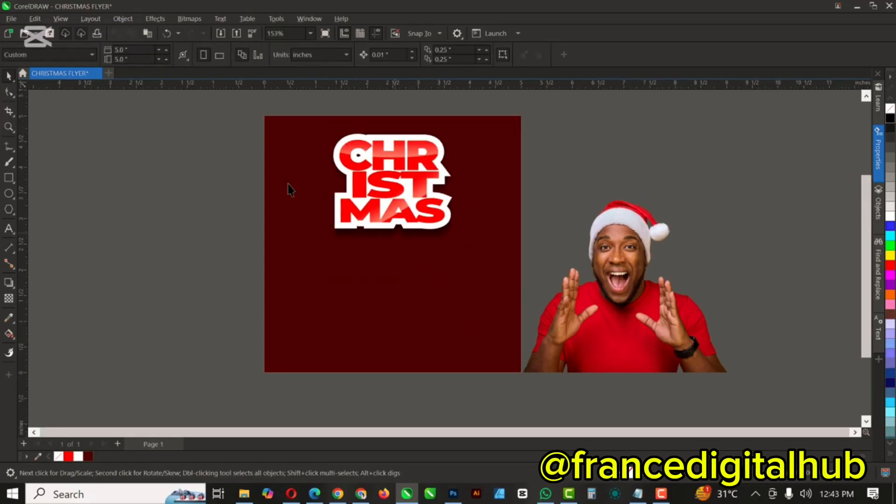
# Step: Draw a rectangle about 1.94 by 3.58 inches from the flyer's upper edge over the title, with a red fill and no outline
pyautogui.click(8, 178)
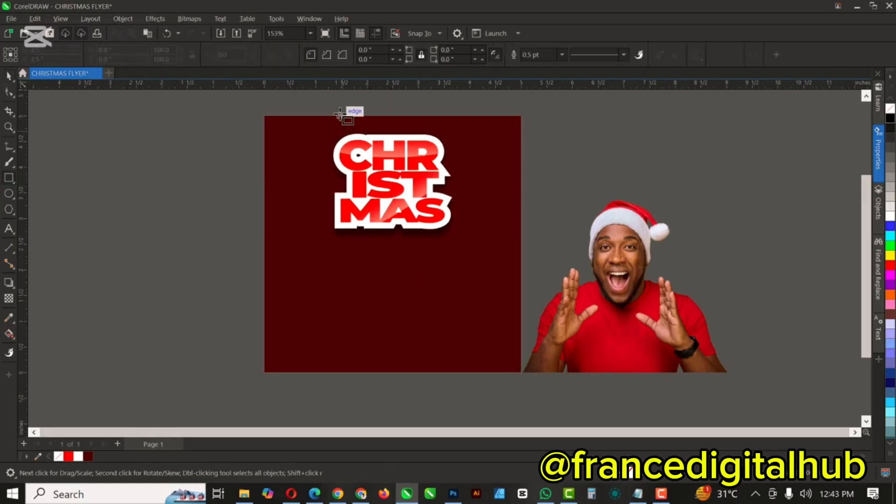
pyautogui.moveTo(413, 223); pyautogui.dragTo(445, 302)
pyautogui.click(890, 265)
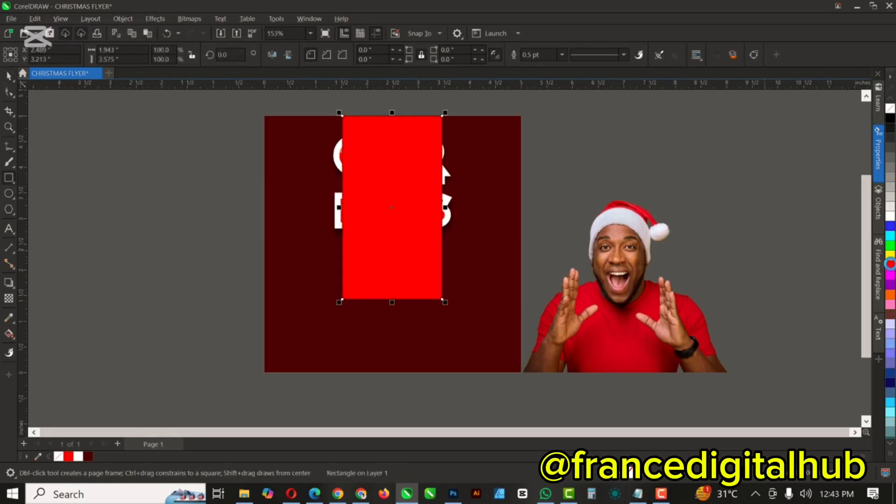
pyautogui.rightClick(890, 110)
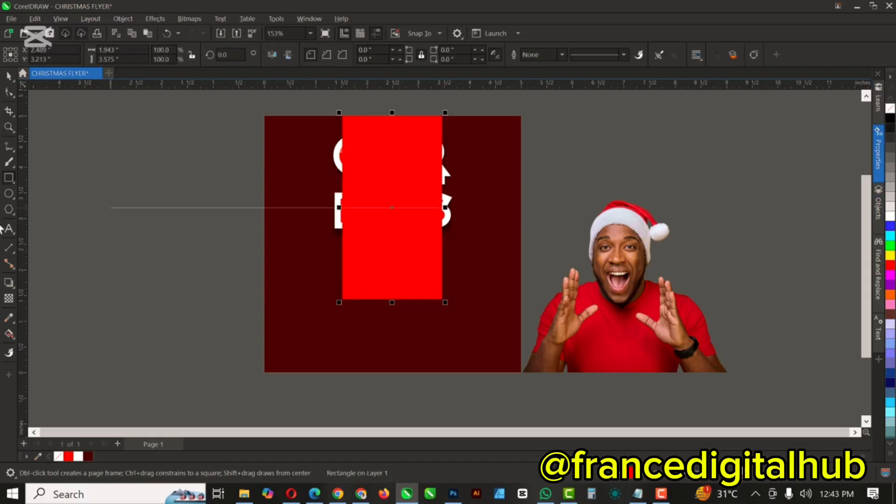
# Step: Fade the red rectangle with a linear fountain transparency running downward from its upper part to its lower edge
pyautogui.click(9, 299)
pyautogui.moveTo(395, 178); pyautogui.dragTo(397, 293)
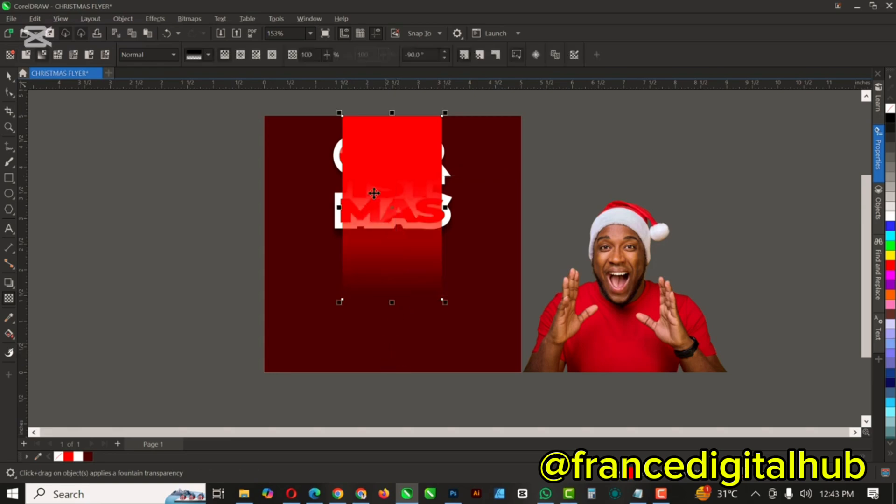
pyautogui.press('space')
# Step: Try converting the faded red rectangle to a bitmap and undo the conversion
pyautogui.click(409, 160)
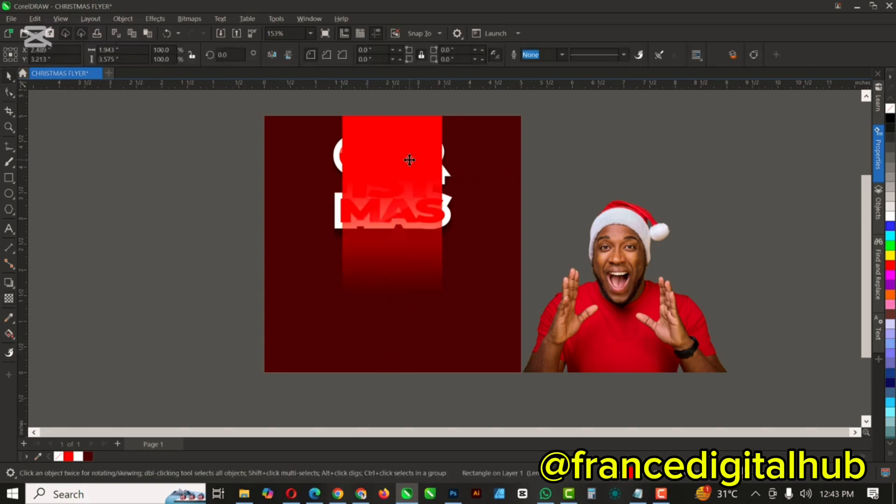
pyautogui.hotkey('alt', 'b')
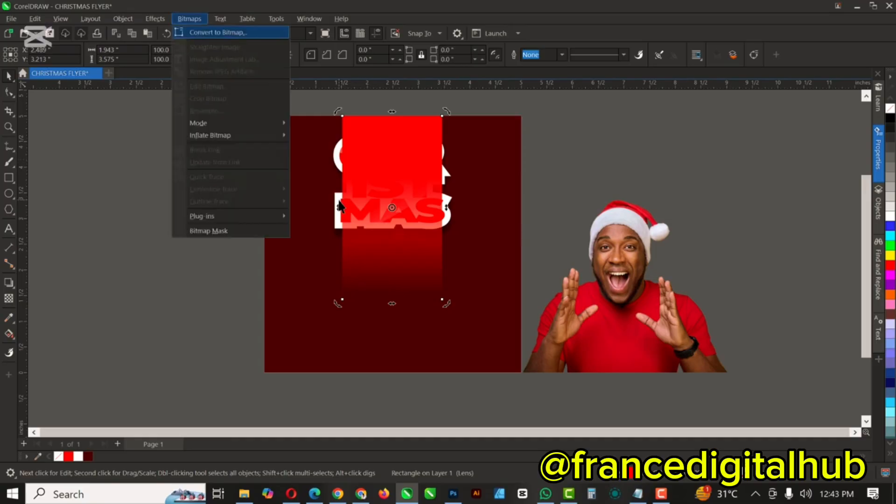
pyautogui.press('Return')
pyautogui.press('Return')
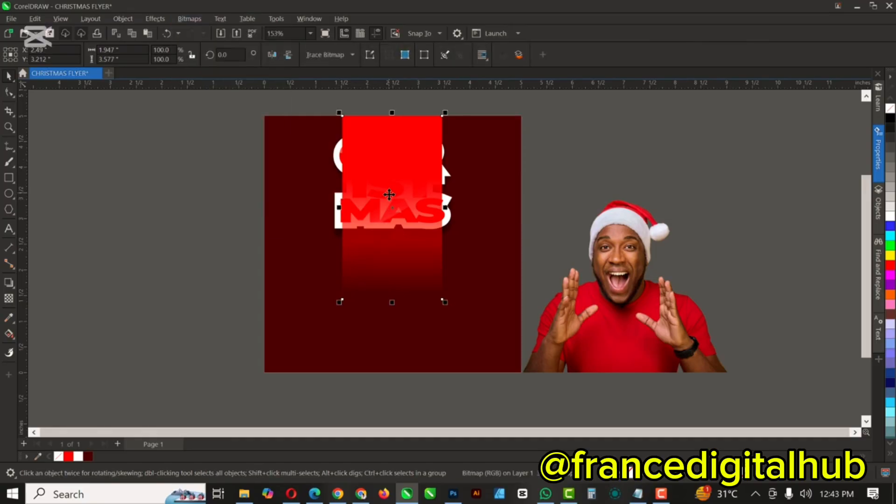
pyautogui.hotkey('ctrl', 'z')
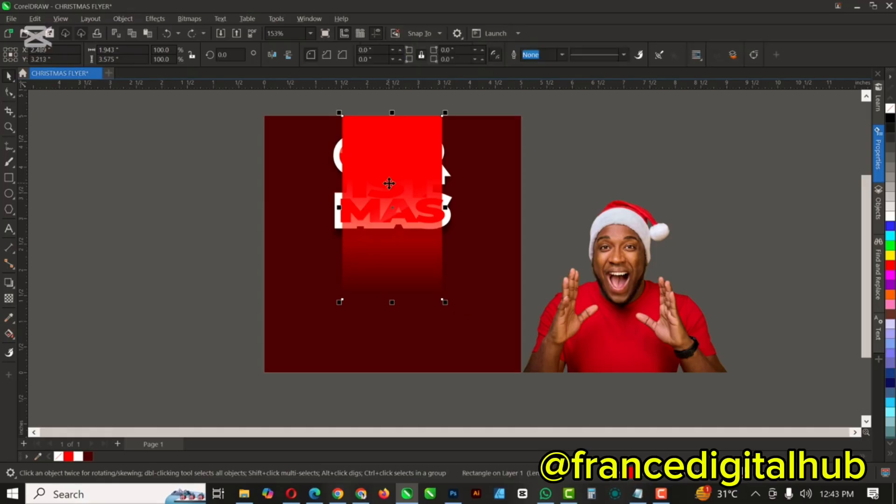
# Step: Convert the faded red rectangle to a 300 dpi RGB bitmap and fade its upper part with a linear fountain transparency running upward
pyautogui.click(192, 20)
pyautogui.click(205, 31)
pyautogui.click(456, 307)
pyautogui.click(10, 299)
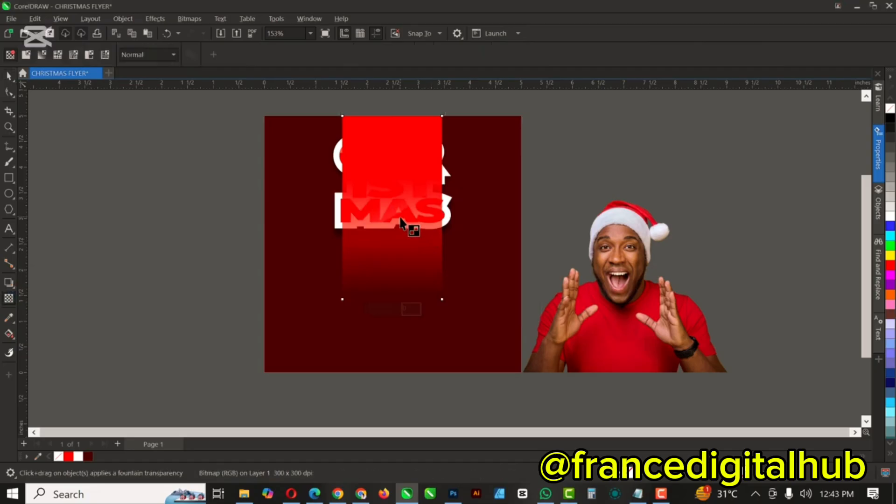
pyautogui.moveTo(396, 224); pyautogui.dragTo(395, 123)
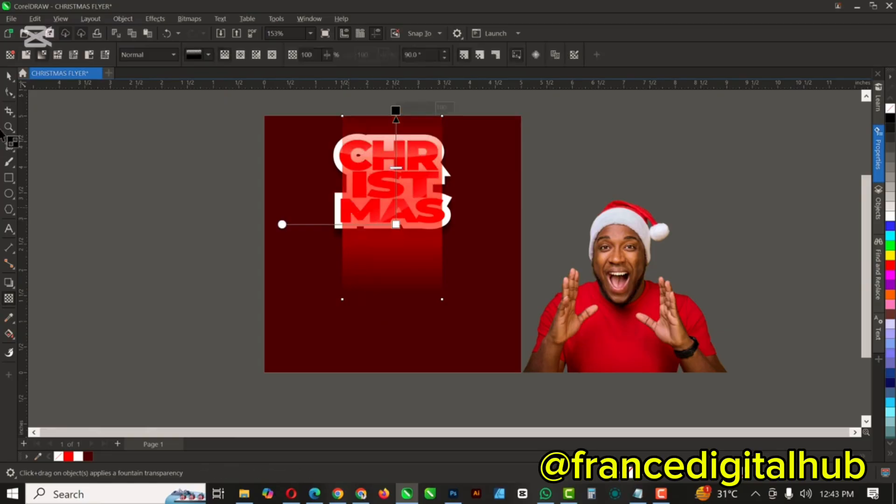
pyautogui.click(10, 78)
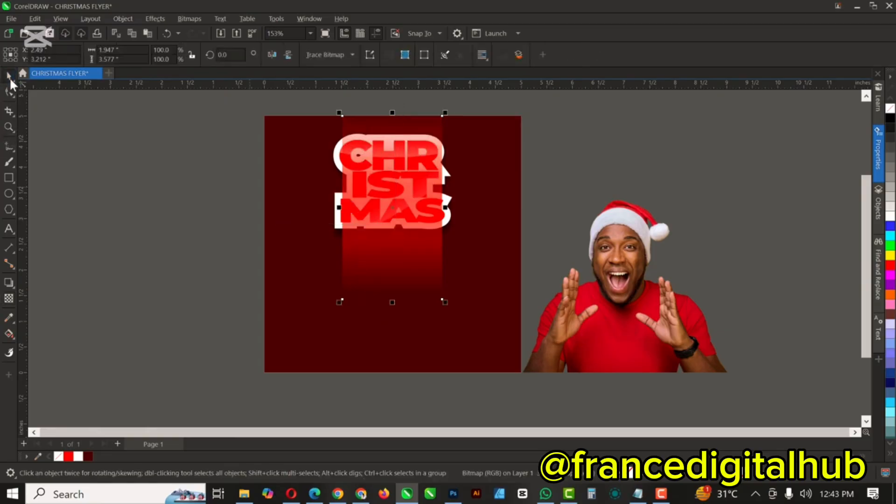
# Step: Flatten the red panel with its upward fade by converting it to a bitmap again
pyautogui.click(418, 182)
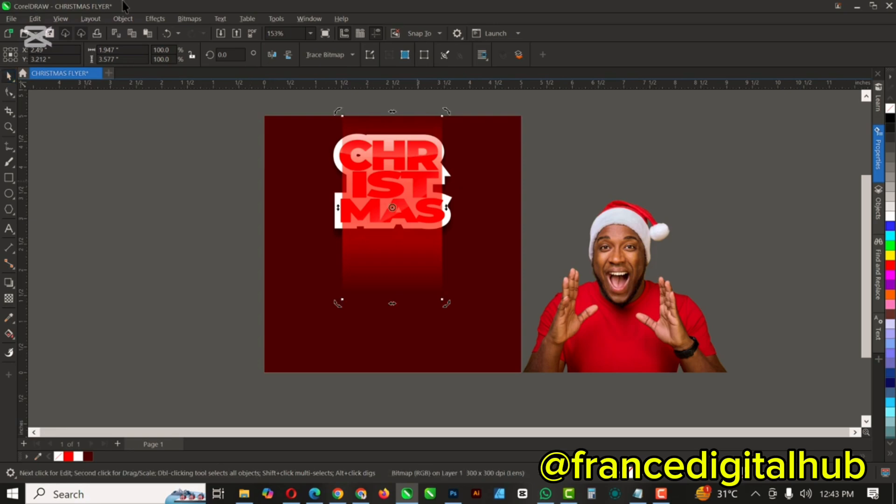
pyautogui.click(181, 16)
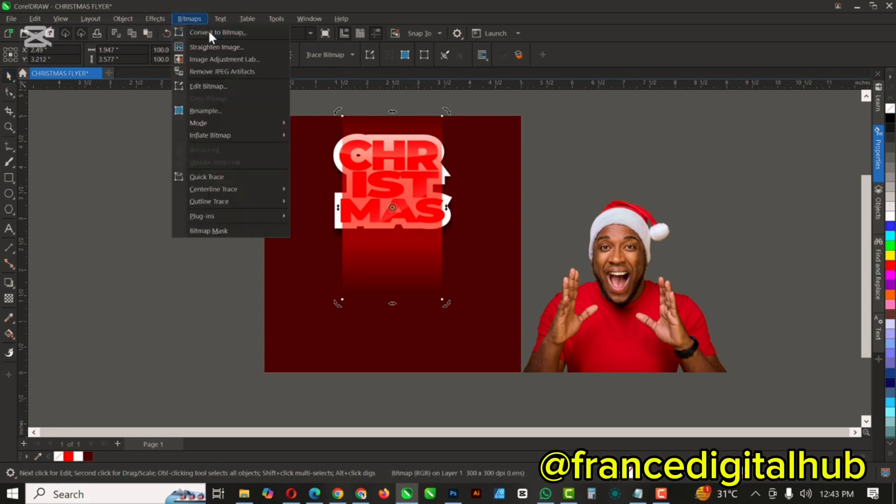
pyautogui.click(208, 33)
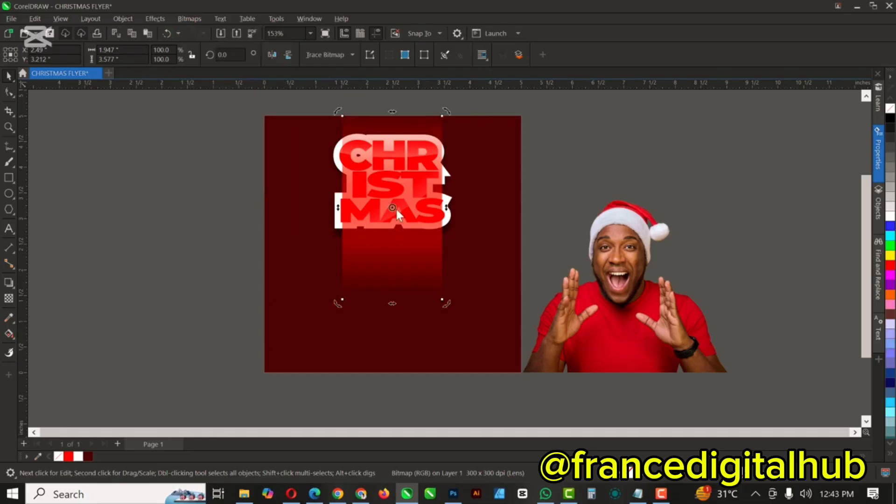
pyautogui.click(464, 312)
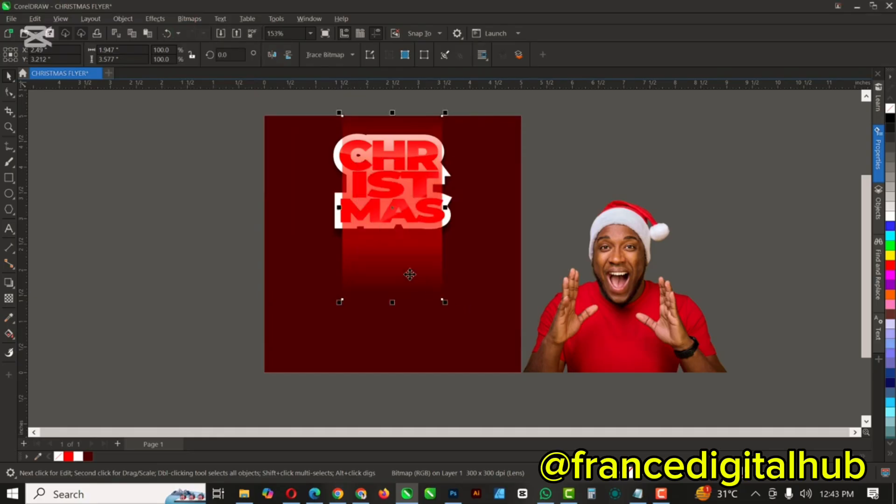
# Step: Send the faded red panel one level back so it sits behind the CHR / IST / MAS title
pyautogui.click(410, 275)
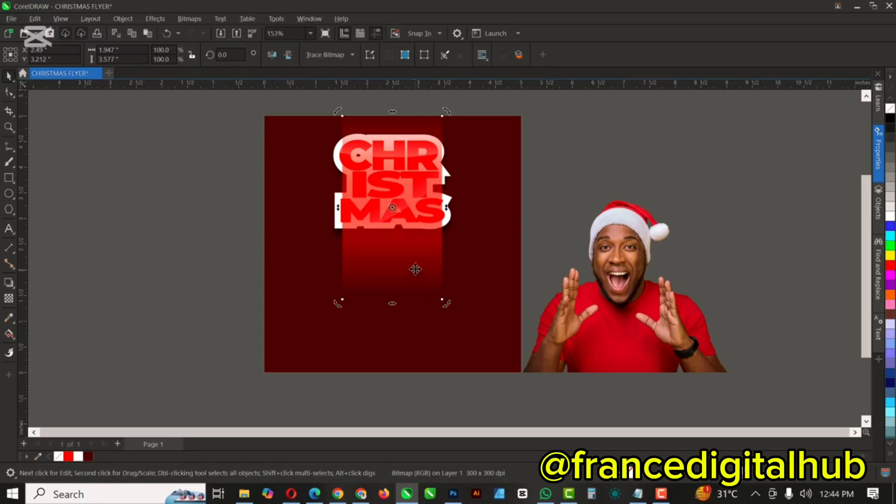
pyautogui.rightClick(415, 269)
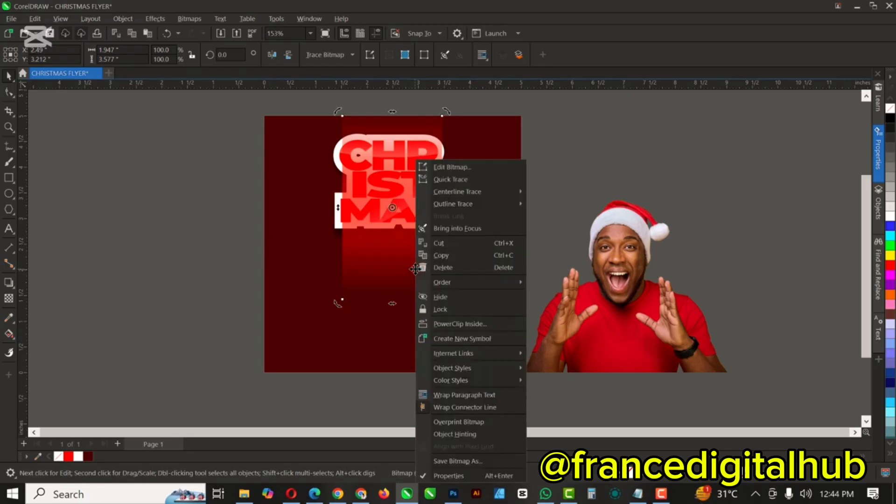
pyautogui.click(384, 264)
pyautogui.hotkey('ctrl', 'pagedown')
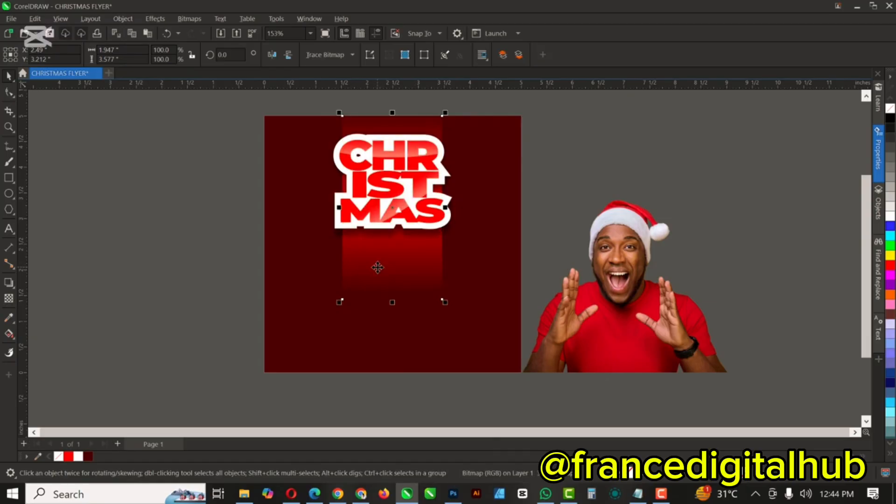
pyautogui.click(722, 186)
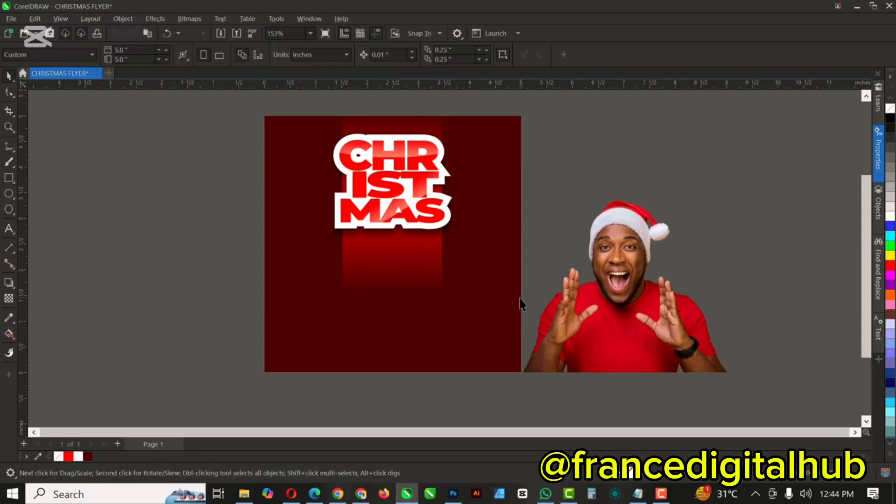
pyautogui.click(638, 250)
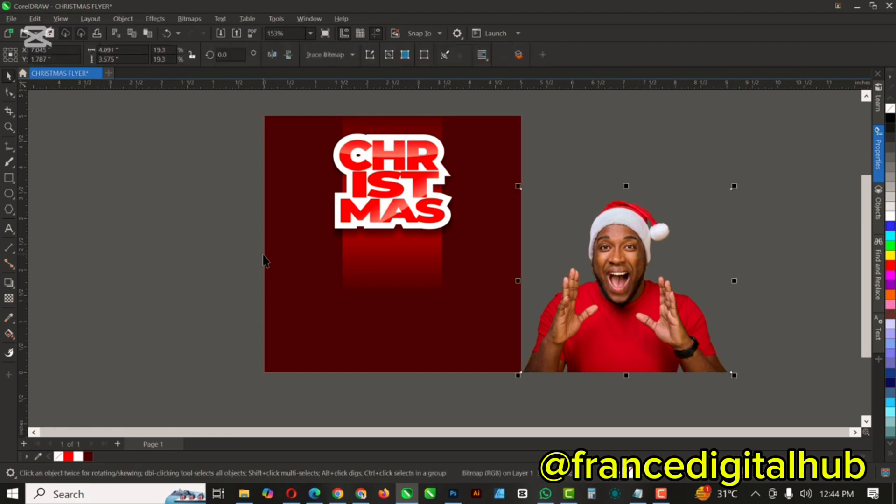
pyautogui.click(645, 314)
pyautogui.click(422, 280)
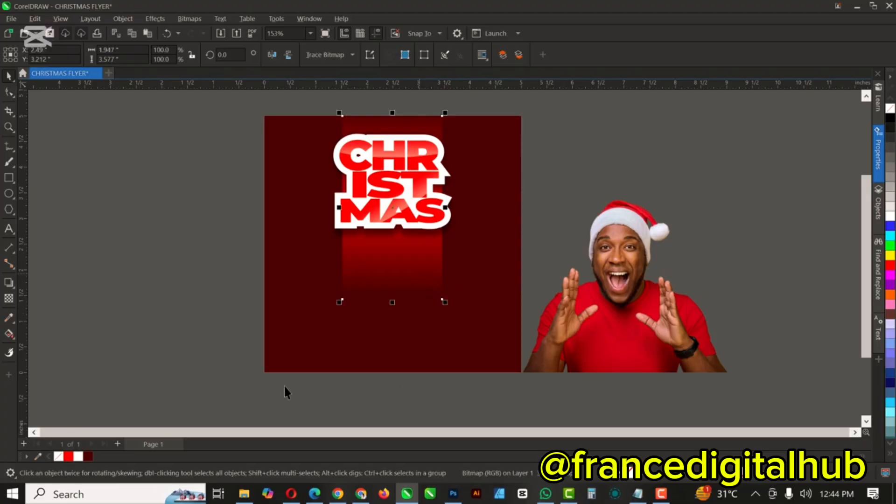
# Step: Bring the colourful abstract wave image in from the file folder and scale it to about 5.22 by 5.22 inches beside the flyer
pyautogui.click(245, 494)
pyautogui.moveTo(317, 92); pyautogui.dragTo(98, 209)
pyautogui.click(136, 223)
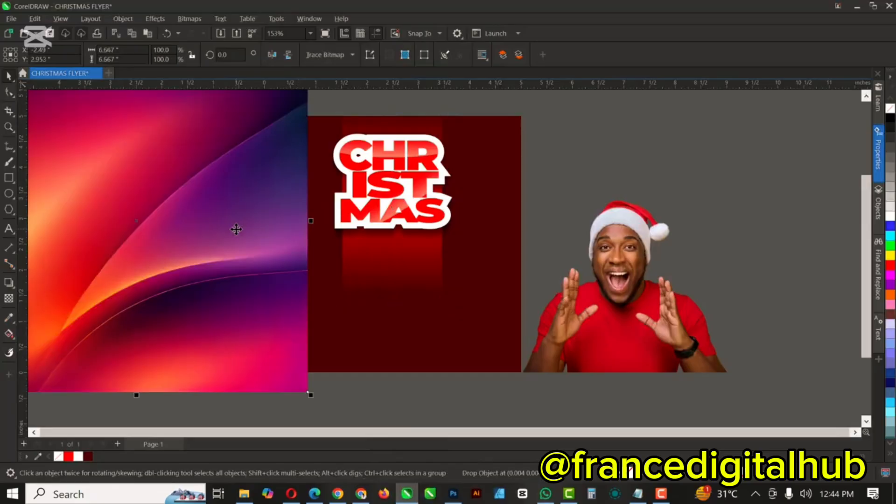
pyautogui.scroll(-4, 242, 225)
pyautogui.moveTo(300, 306); pyautogui.dragTo(274, 272)
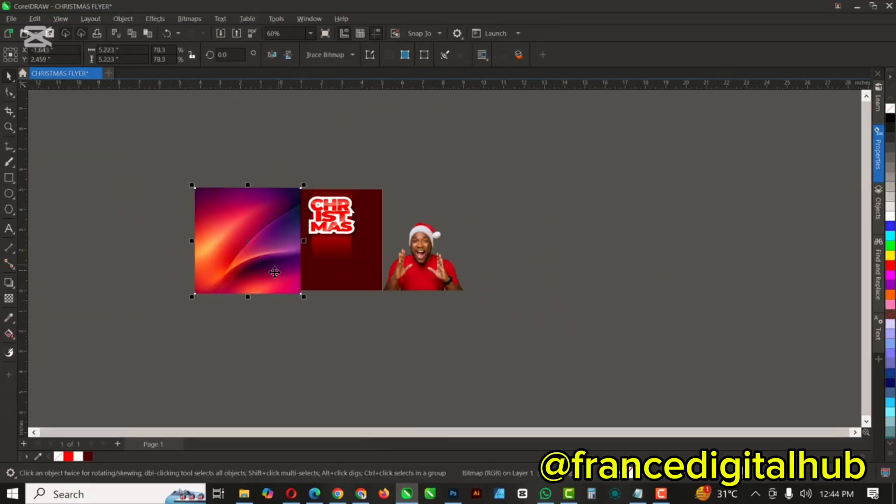
# Step: Apply a Hue/Saturation/Lightness adjustment to the abstract wave image with saturation at -100
pyautogui.click(156, 18)
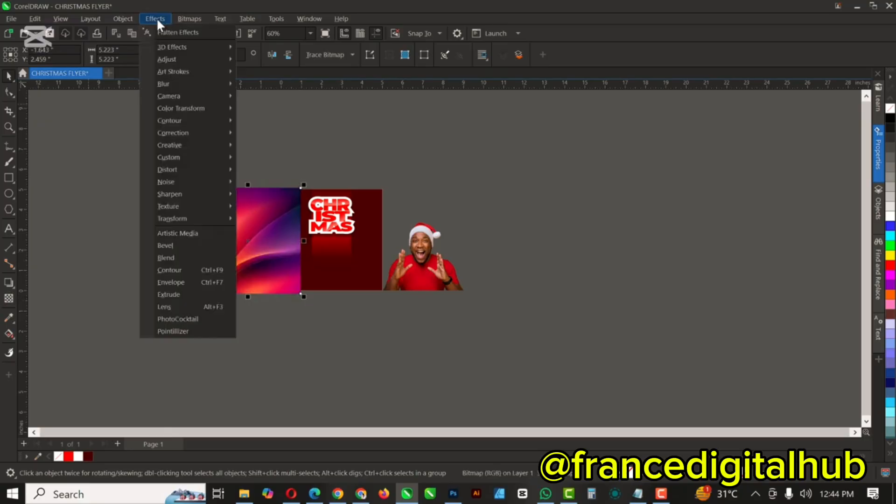
pyautogui.moveTo(178, 59)
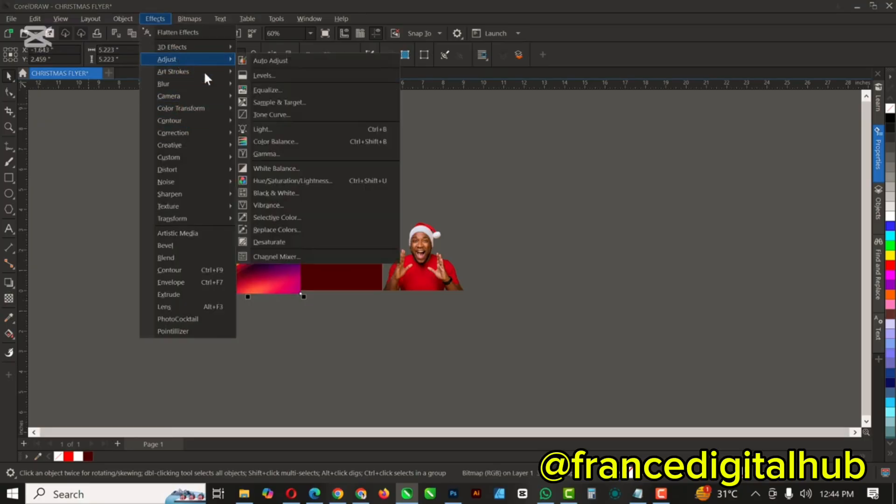
pyautogui.click(282, 182)
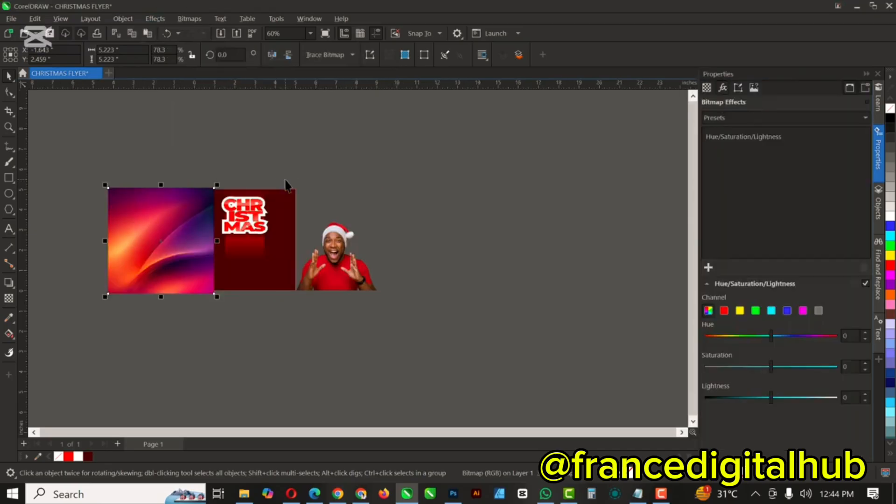
pyautogui.moveTo(771, 364); pyautogui.dragTo(702, 365)
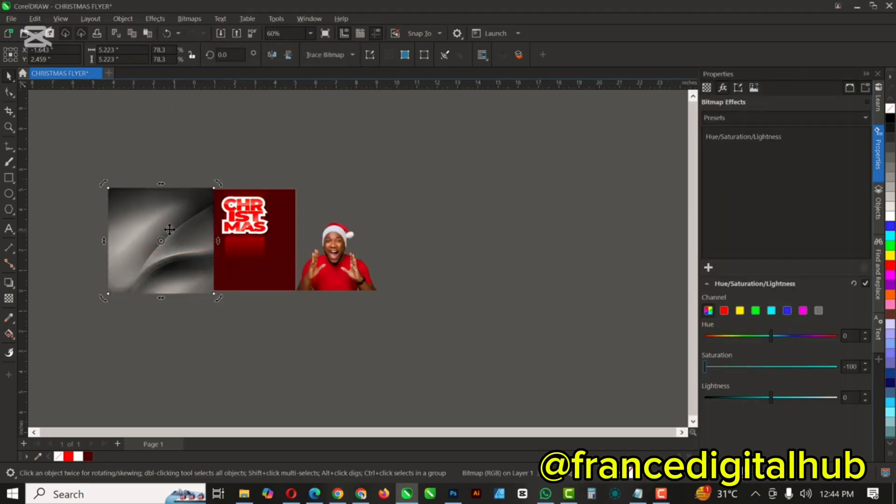
# Step: Move the grey wave image over the flyer so it covers the whole dark red background
pyautogui.moveTo(171, 228); pyautogui.dragTo(222, 223)
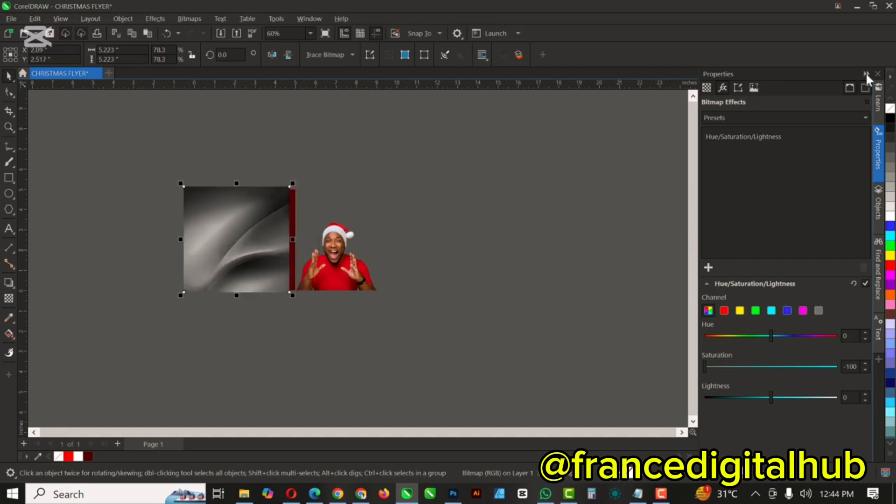
pyautogui.click(866, 73)
pyautogui.scroll(3, 324, 215)
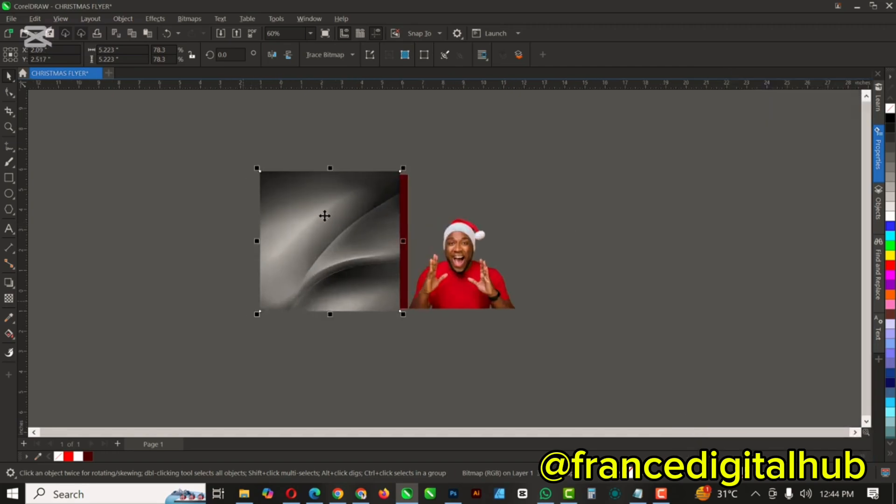
pyautogui.moveTo(325, 216); pyautogui.dragTo(338, 219)
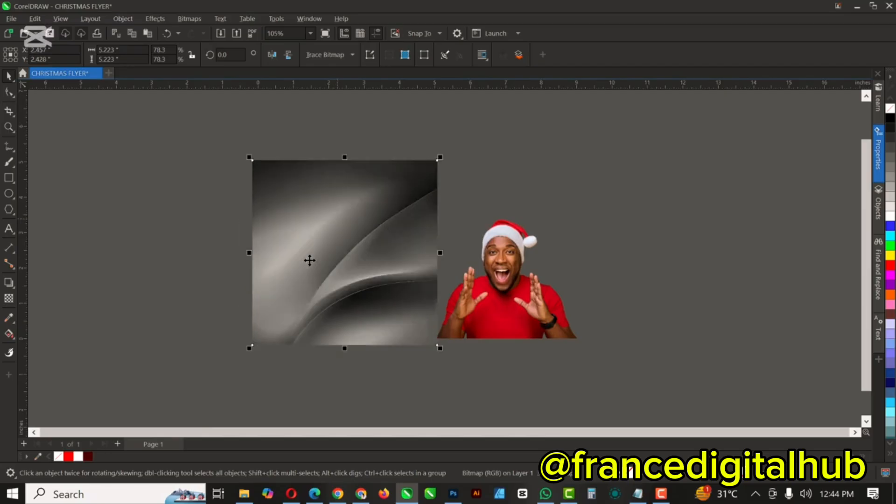
# Step: Set the wave image's merge mode to Overlay with a uniform transparency of 50
pyautogui.click(8, 300)
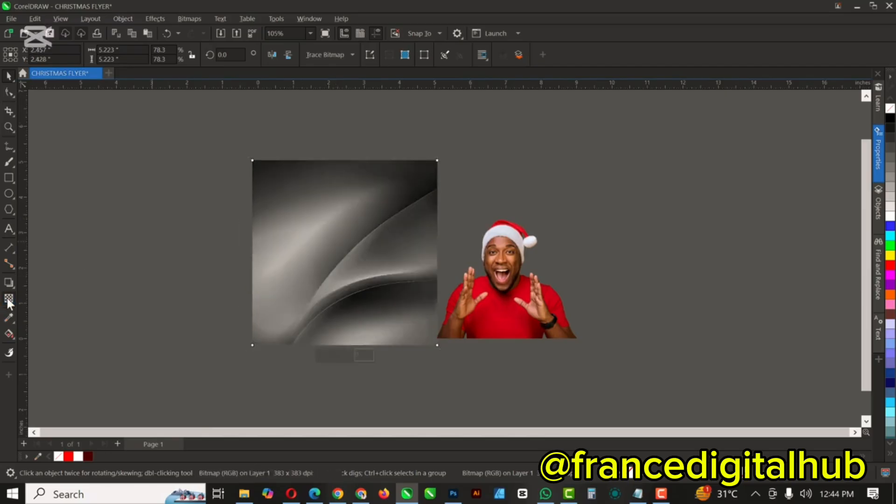
pyautogui.click(152, 55)
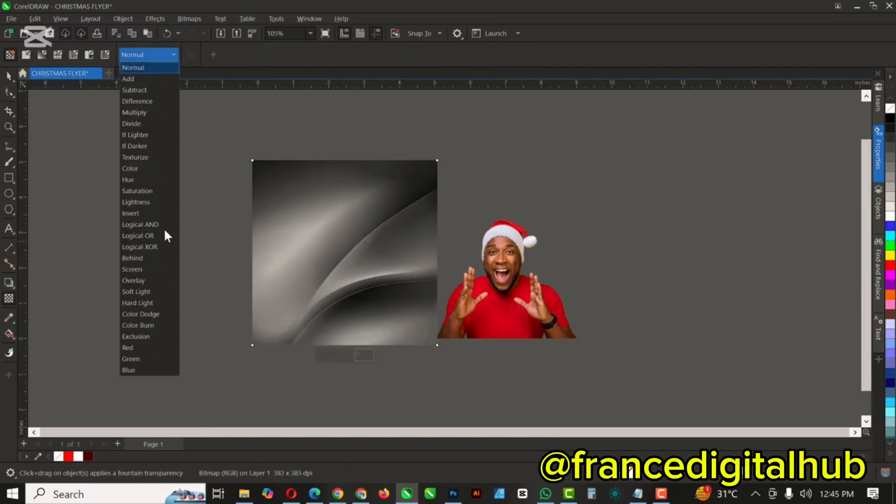
pyautogui.click(141, 282)
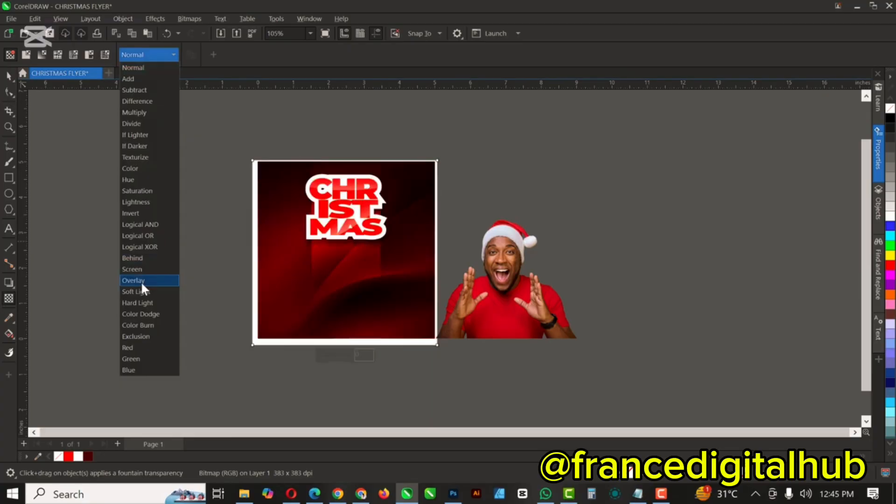
pyautogui.click(155, 54)
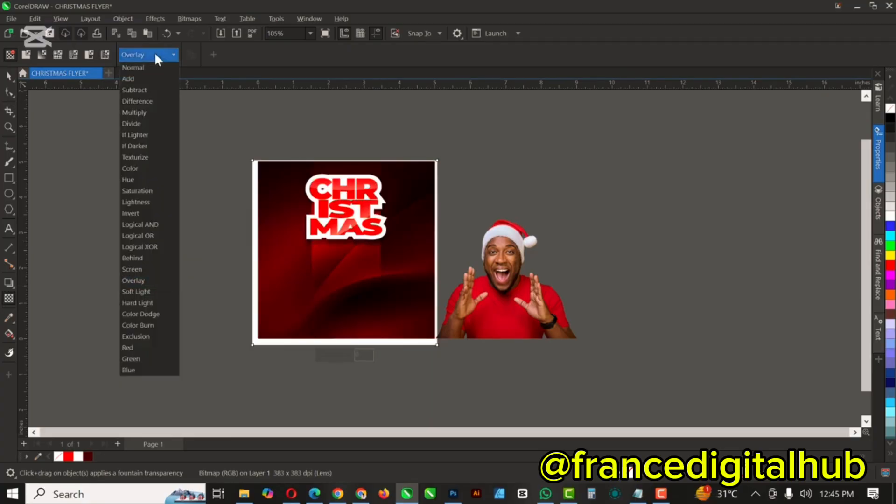
pyautogui.click(154, 54)
pyautogui.click(26, 56)
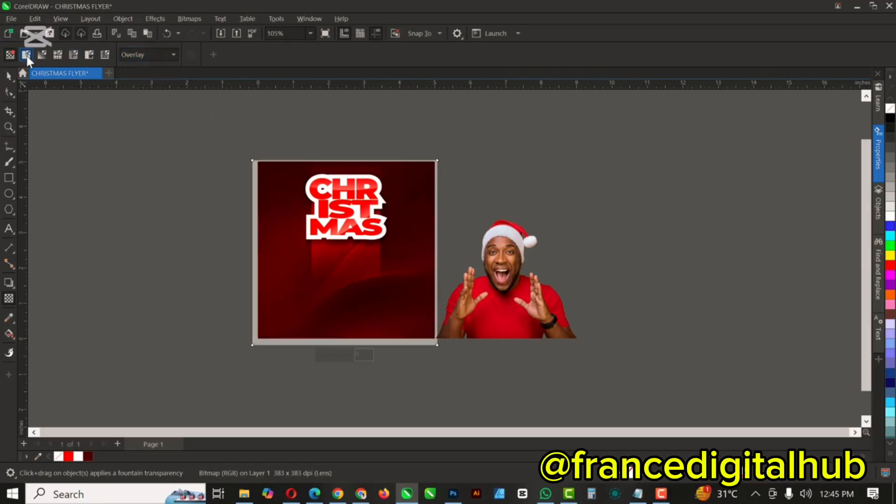
pyautogui.click(8, 75)
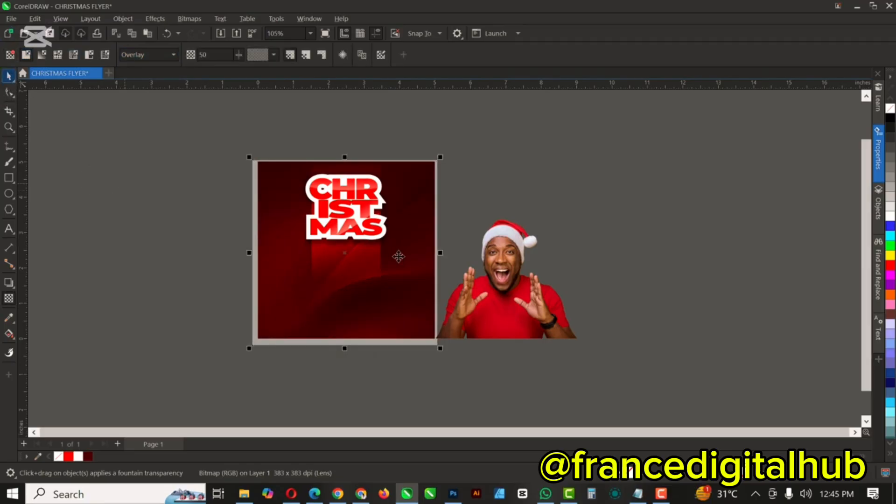
# Step: Move the overlay wave image off the flyer and PowerClip it inside the dark red background square
pyautogui.moveTo(398, 256); pyautogui.dragTo(644, 229)
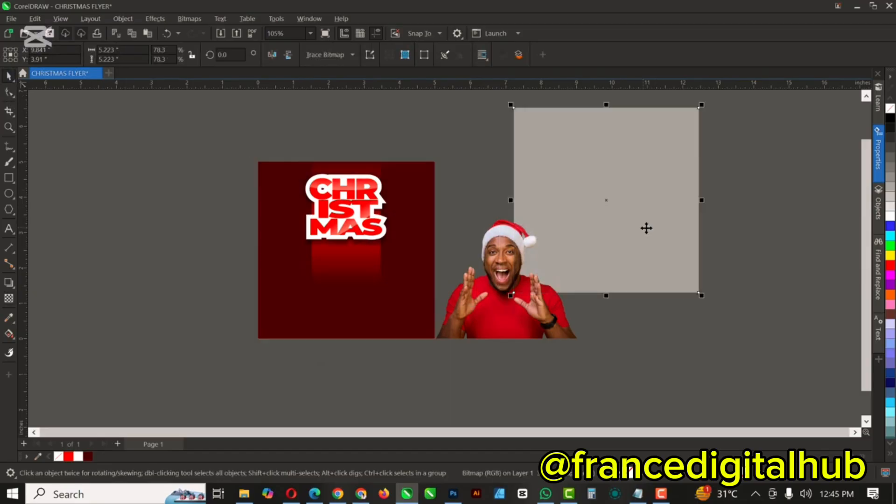
pyautogui.rightClick(623, 181)
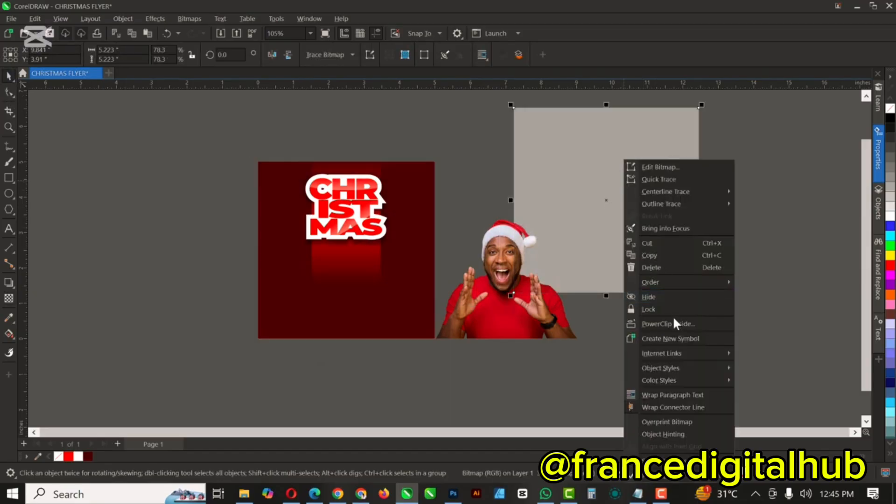
pyautogui.click(273, 239)
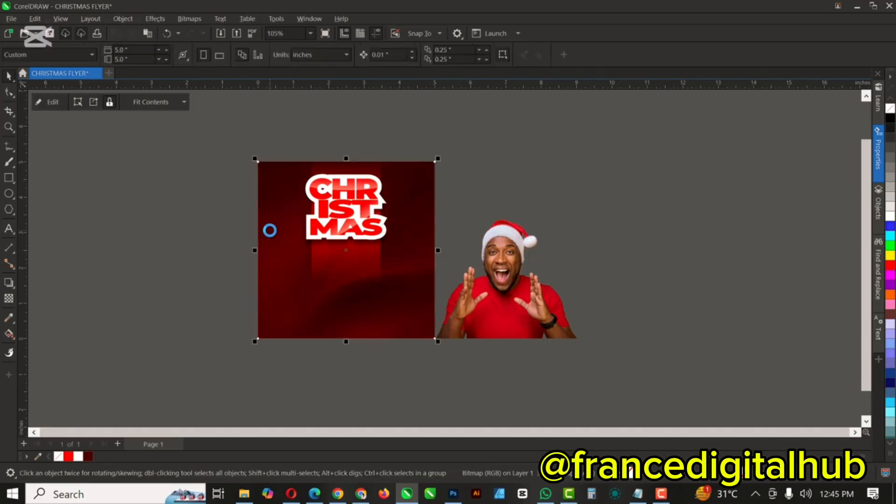
pyautogui.click(524, 167)
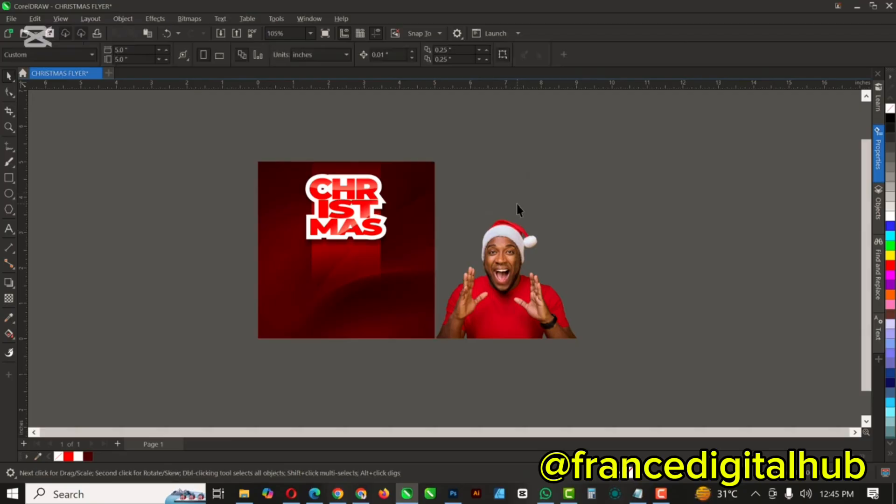
# Step: Scale the Santa-hat portrait to about 3.10 by 2.71 inches and move it onto the flyer, overlapping the title's lower part
pyautogui.scroll(3, 515, 205)
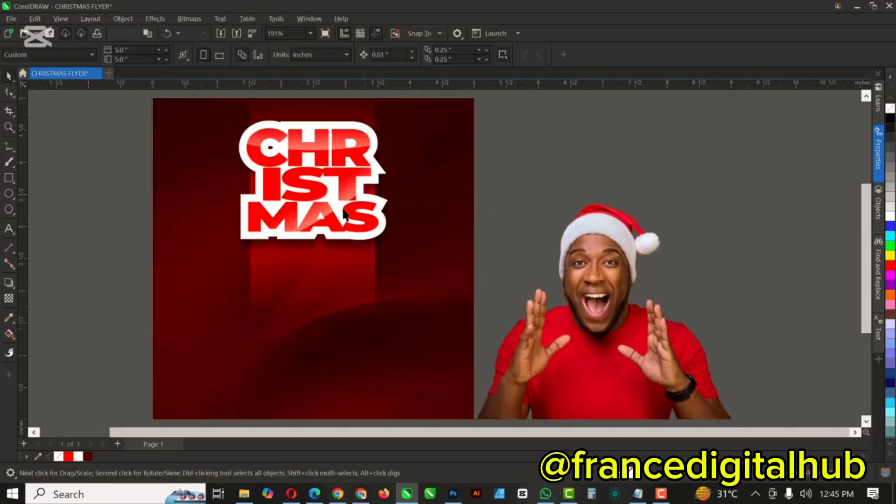
pyautogui.click(619, 280)
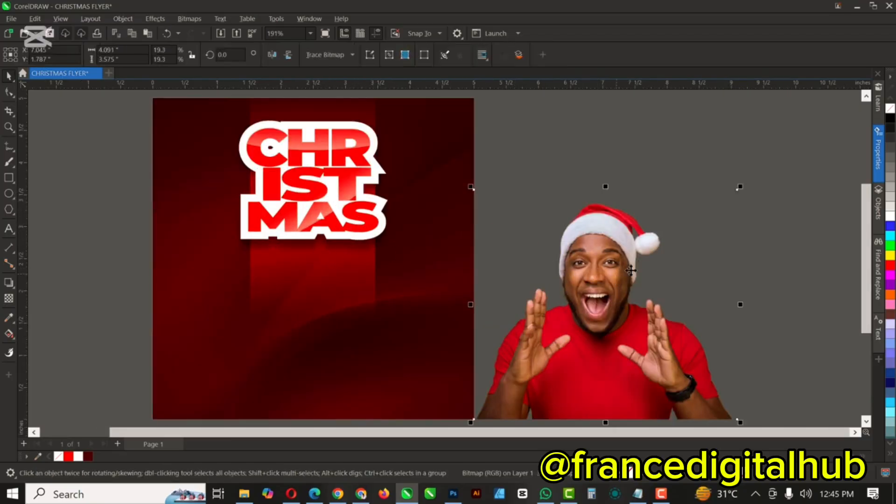
pyautogui.moveTo(742, 186); pyautogui.dragTo(709, 214)
pyautogui.moveTo(630, 313); pyautogui.dragTo(334, 308)
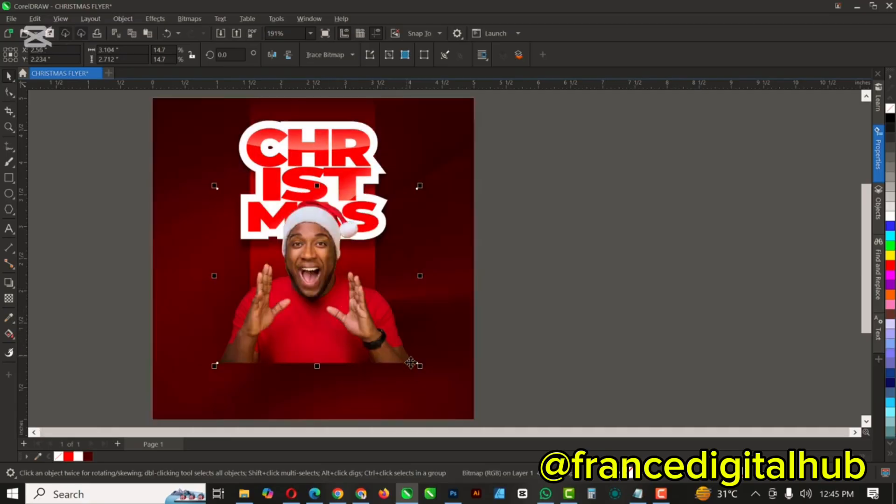
# Step: Enlarge the Santa-hat portrait to about 3.35 by 2.93 inches and scale the CHR / IST / MAS title up to about 110 percent
pyautogui.moveTo(424, 371); pyautogui.dragTo(429, 379)
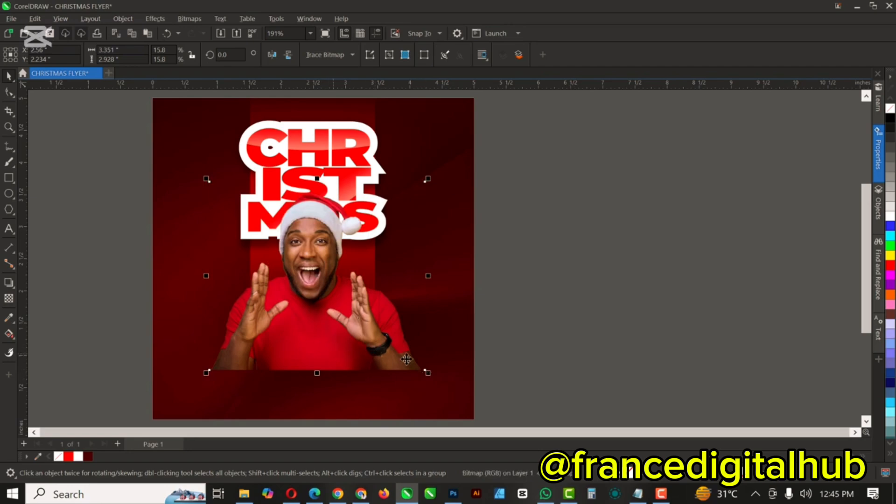
pyautogui.moveTo(119, 114); pyautogui.dragTo(474, 270)
pyautogui.moveTo(403, 264); pyautogui.dragTo(412, 276)
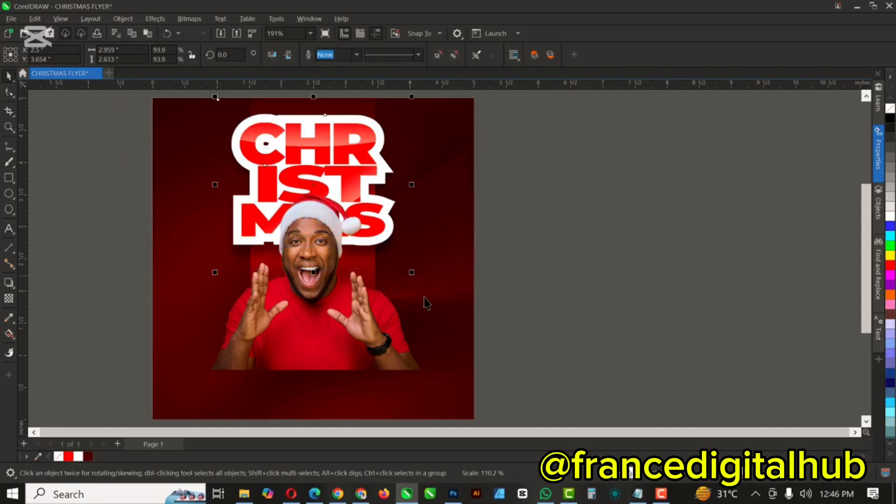
pyautogui.click(79, 128)
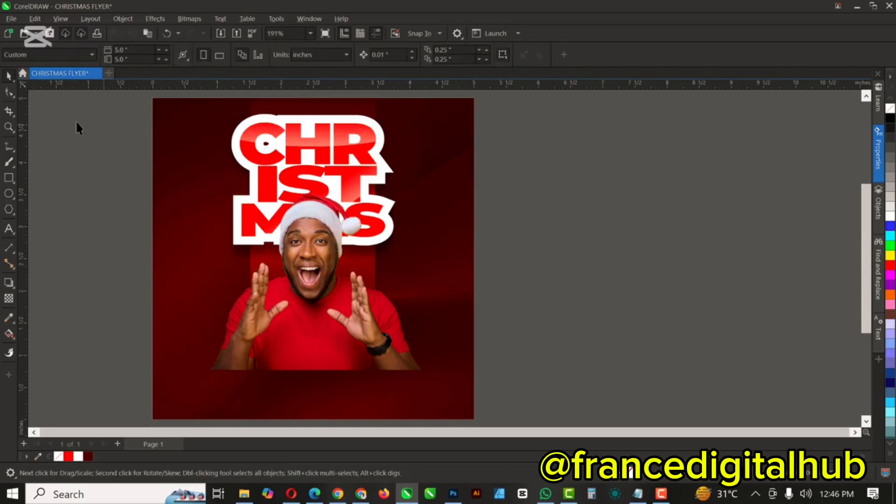
# Step: Add the text MERRY in Montserrat beside the flyer and spread its letters to about 1.84 inches wide
pyautogui.click(9, 228)
pyautogui.click(99, 233)
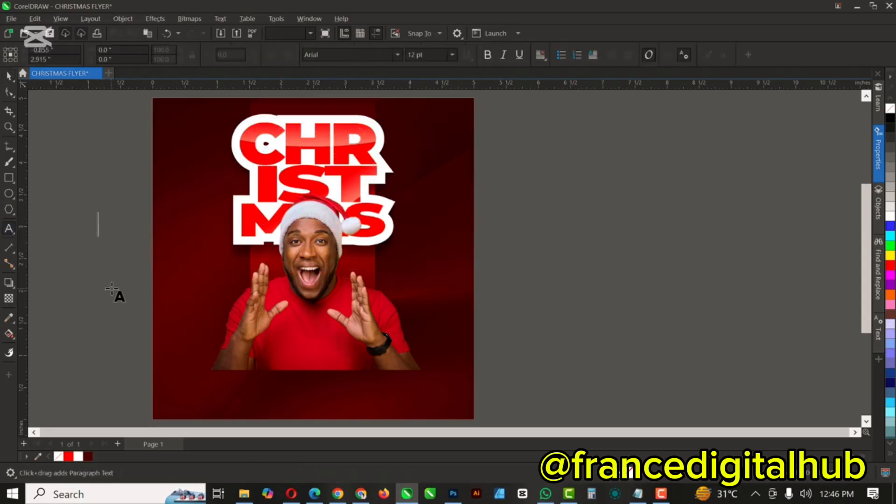
pyautogui.write('MERRY')
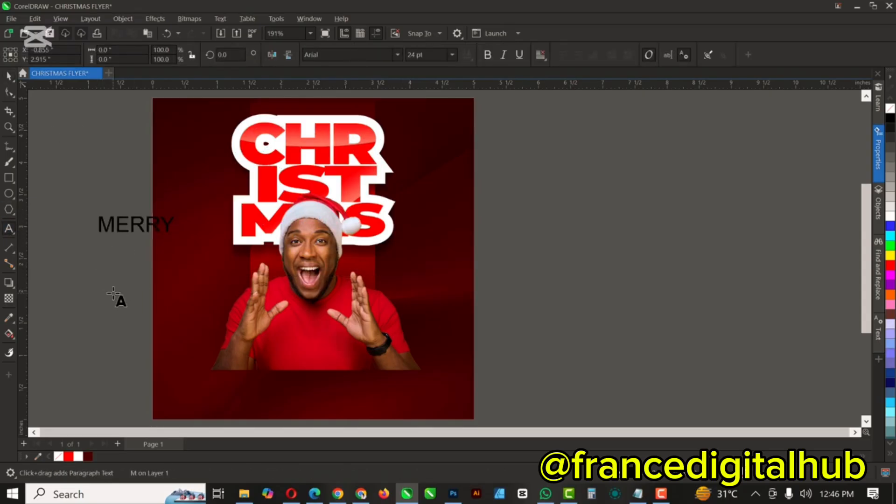
pyautogui.hotkey('ctrl', 'space')
pyautogui.click(397, 53)
pyautogui.click(369, 116)
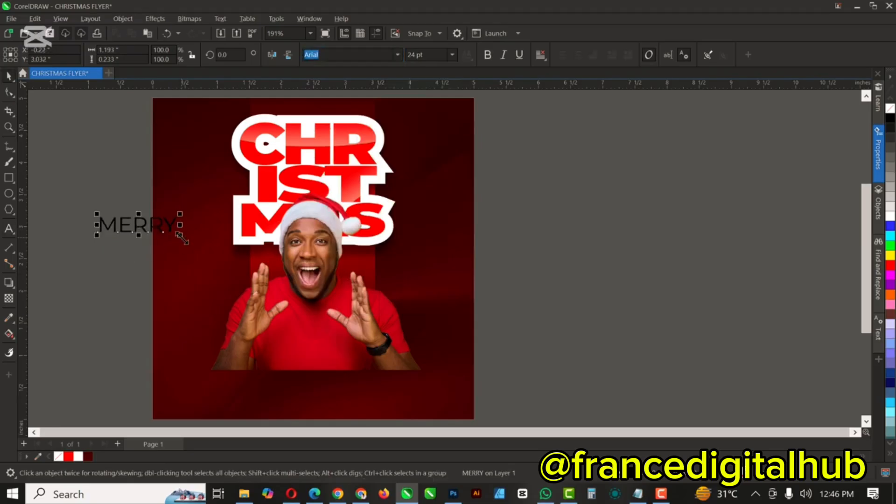
pyautogui.moveTo(178, 234); pyautogui.dragTo(219, 236)
pyautogui.click(8, 76)
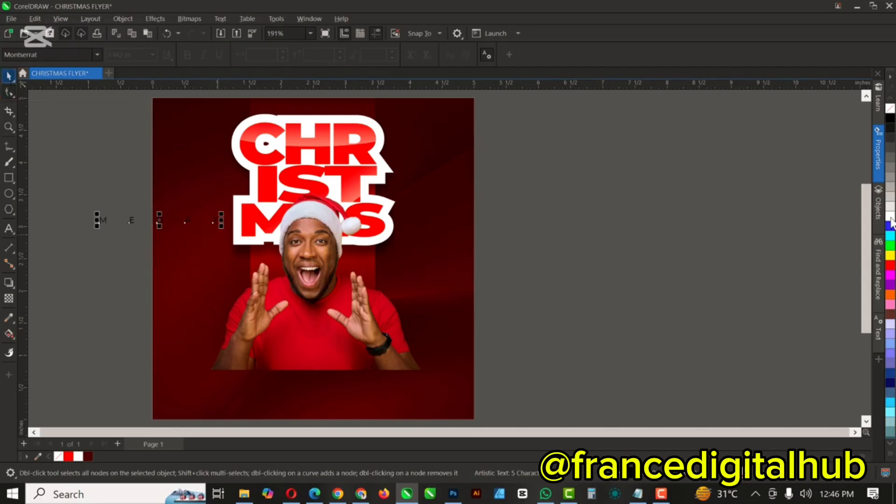
# Step: Colour the MERRY text white and move it onto the flyer, just above the CHR line of the title
pyautogui.moveTo(160, 221); pyautogui.dragTo(337, 102)
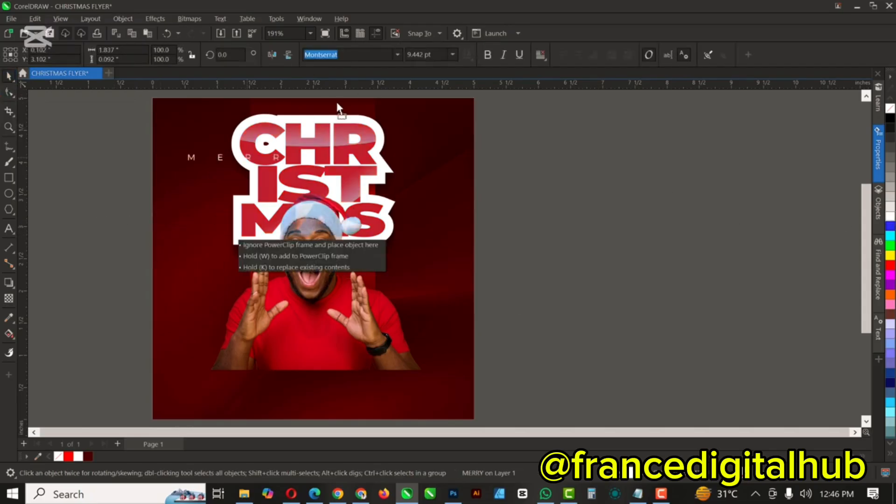
pyautogui.moveTo(163, 221); pyautogui.dragTo(320, 109)
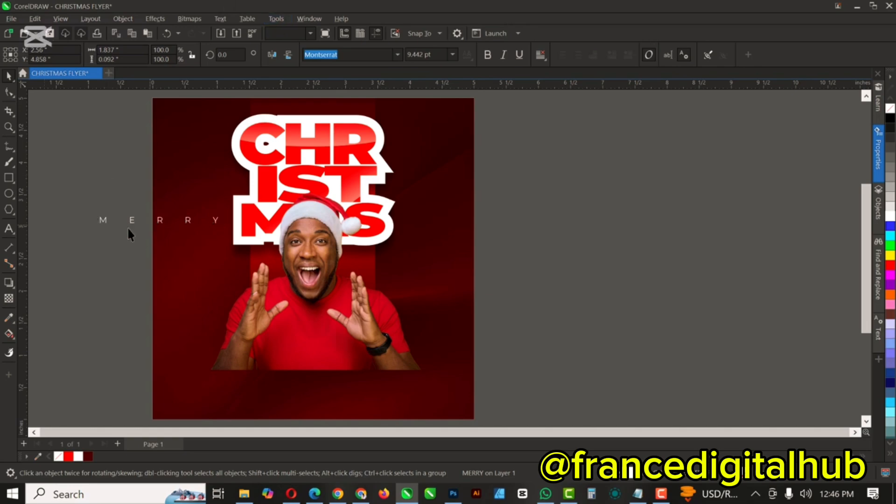
pyautogui.click(133, 239)
pyautogui.scroll(-1, 133, 239)
pyautogui.moveTo(204, 189); pyautogui.dragTo(260, 188)
pyautogui.scroll(5, 288, 160)
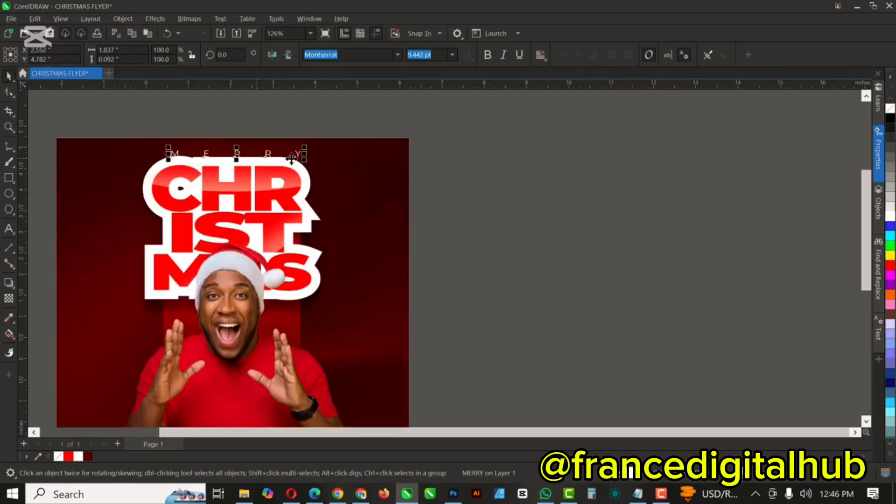
pyautogui.scroll(-1, 323, 162)
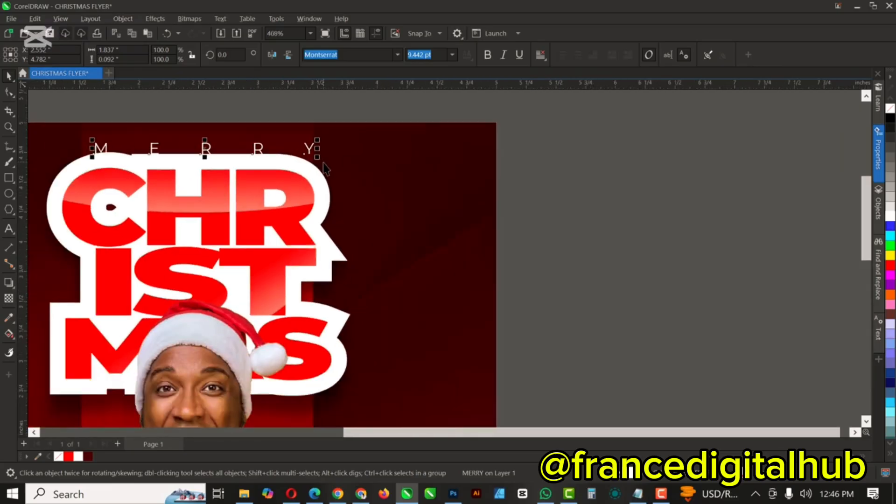
# Step: Scale MERRY down to about 1.48 inches wide and nudge it up and left, clear of the title's white outline
pyautogui.moveTo(318, 157); pyautogui.dragTo(295, 158)
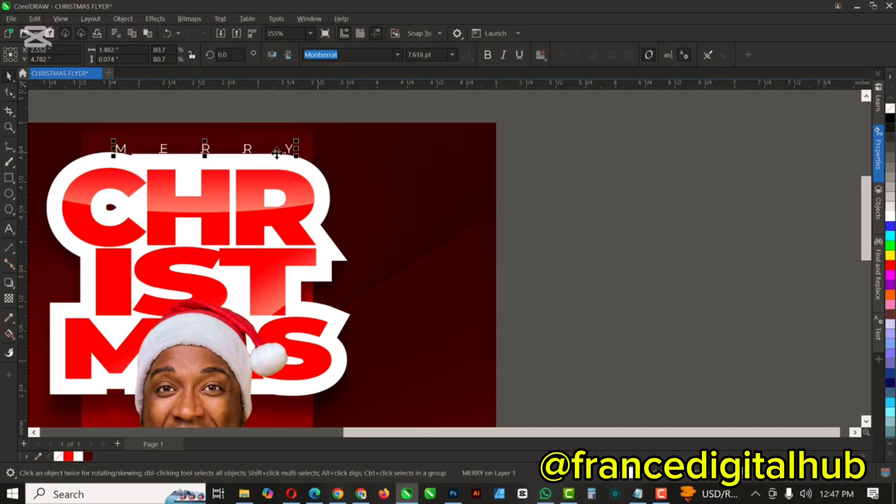
pyautogui.scroll(-1, 278, 161)
pyautogui.press('Up')
pyautogui.press('Up')
pyautogui.press('Up')
pyautogui.press('Up')
pyautogui.press('Up')
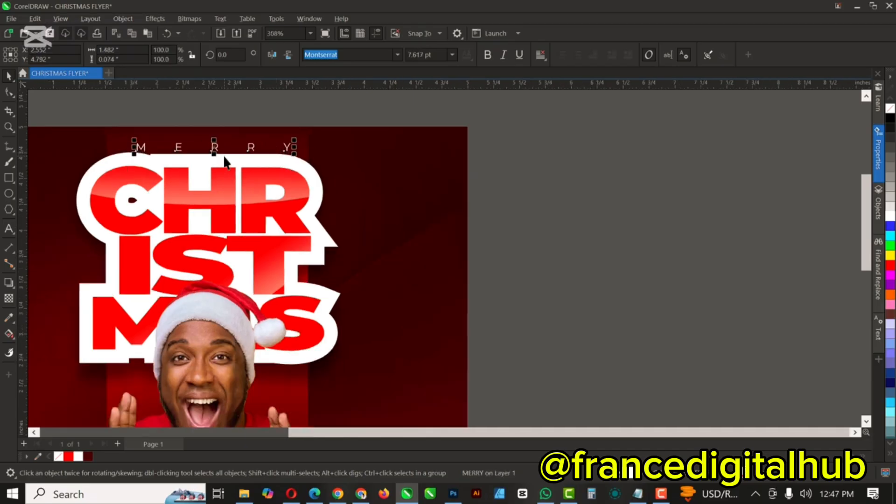
pyautogui.press('Left')
pyautogui.press('Left')
pyautogui.press('Left')
pyautogui.press('Left')
pyautogui.press('Left')
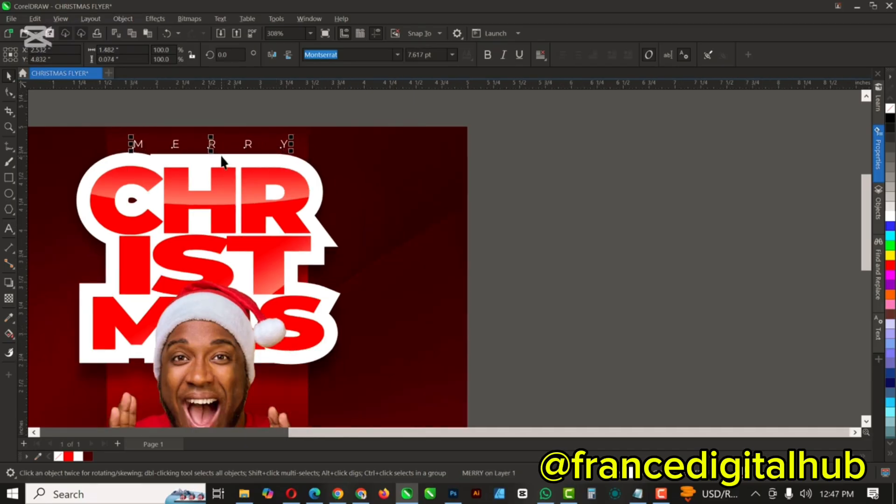
pyautogui.click(596, 198)
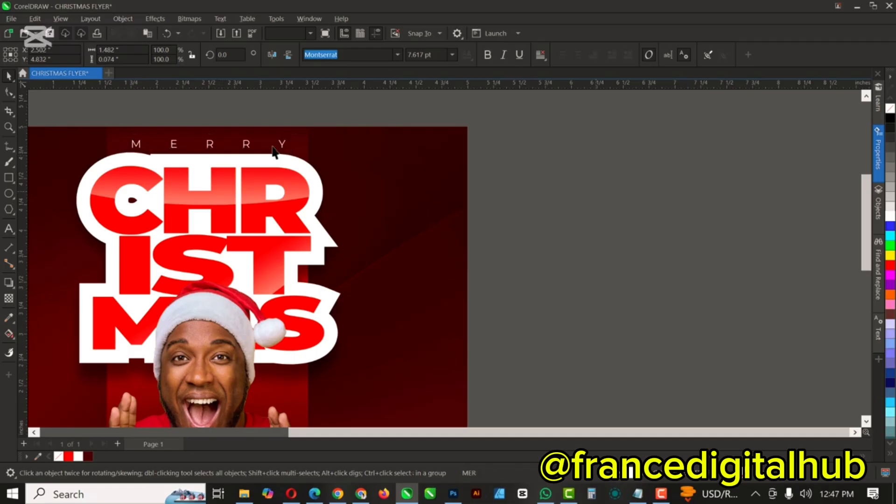
pyautogui.scroll(-2, 257, 151)
pyautogui.scroll(2, 257, 150)
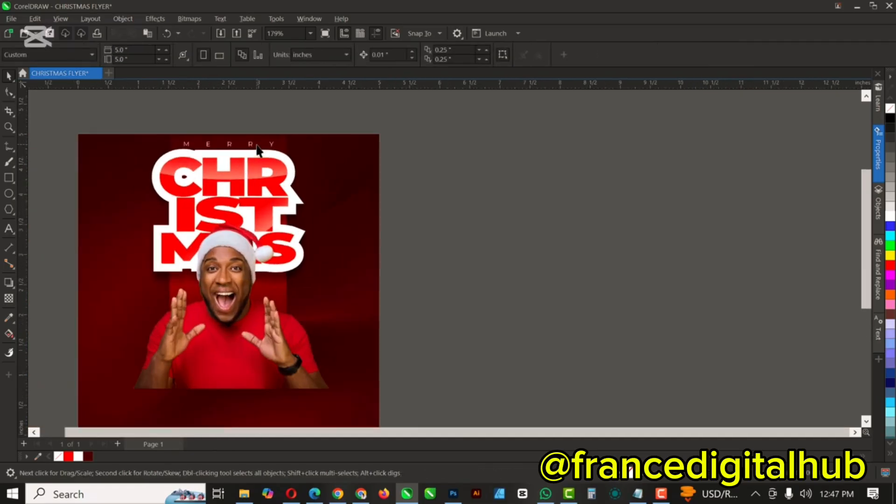
# Step: Fade out the lower edge of the Santa-hat portrait with a vertical fountain transparency running down from the chest
pyautogui.scroll(-3, 257, 151)
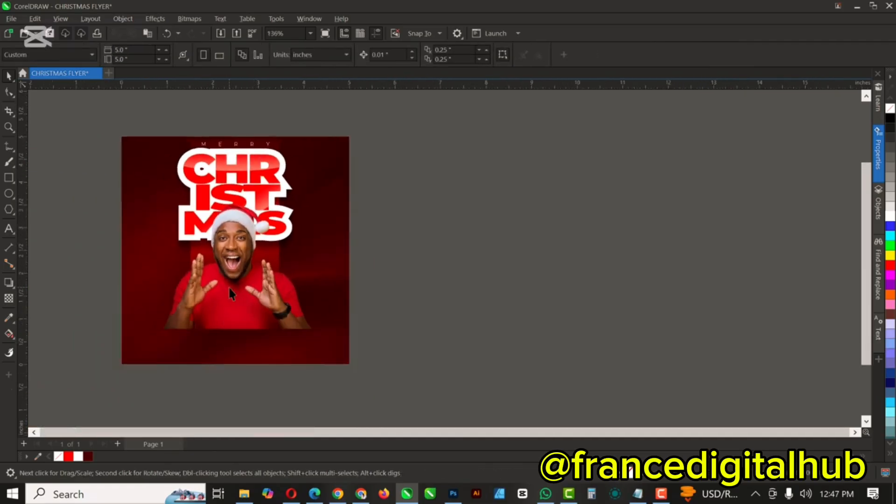
pyautogui.click(230, 293)
pyautogui.click(9, 298)
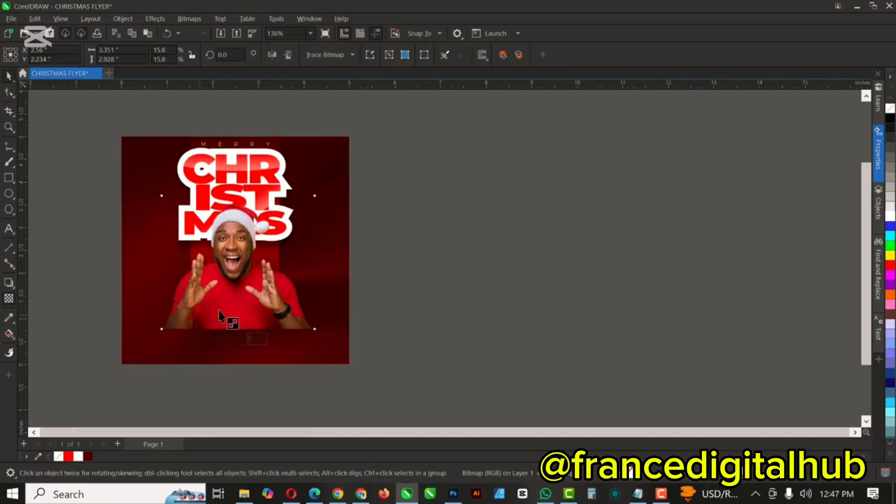
pyautogui.scroll(2, 236, 308)
pyautogui.moveTo(237, 292); pyautogui.dragTo(238, 327)
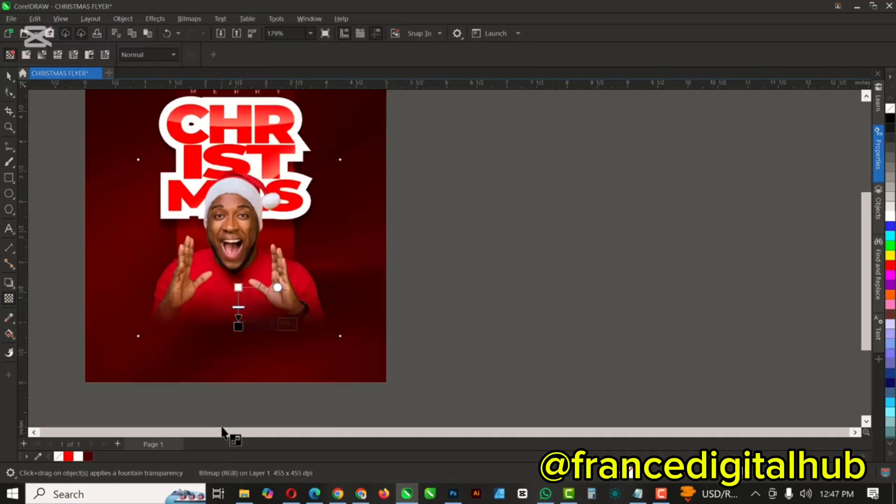
pyautogui.scroll(-1, 261, 314)
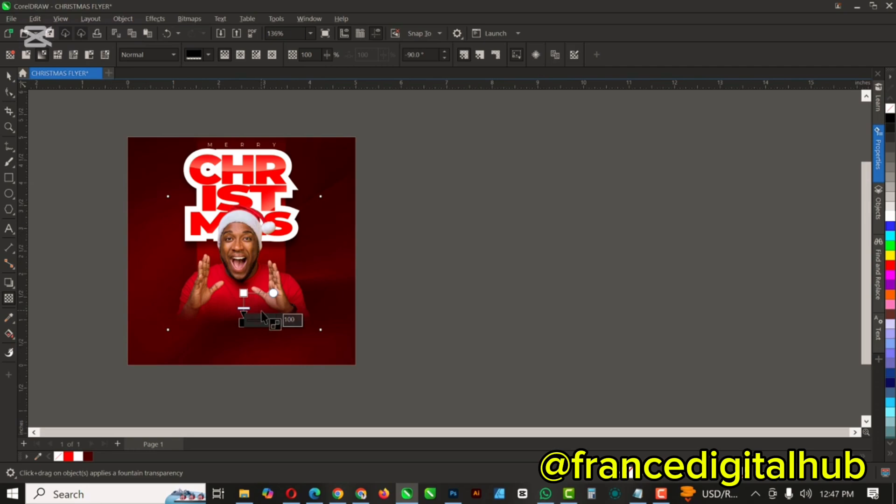
pyautogui.press('space')
pyautogui.click(419, 284)
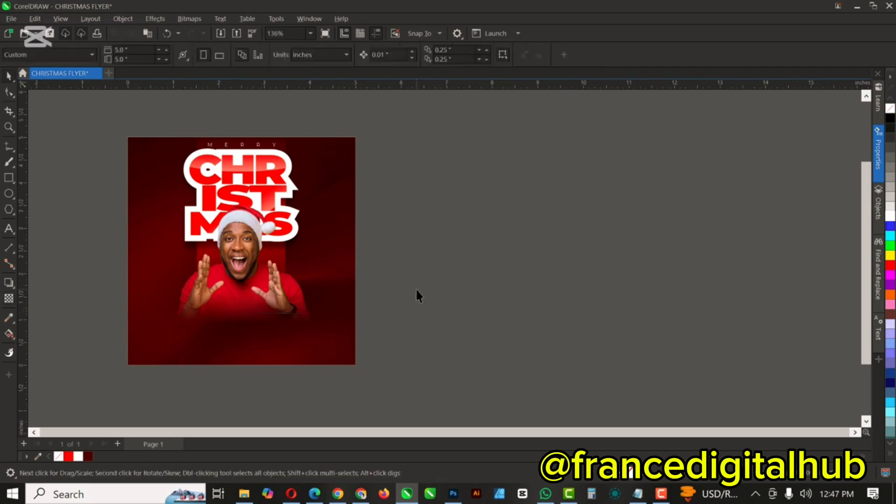
# Step: Draw a paragraph text frame about 1.38 by 1.70 inches beside the portrait's raised hand and set its font size to 6 pt
pyautogui.scroll(1, 416, 292)
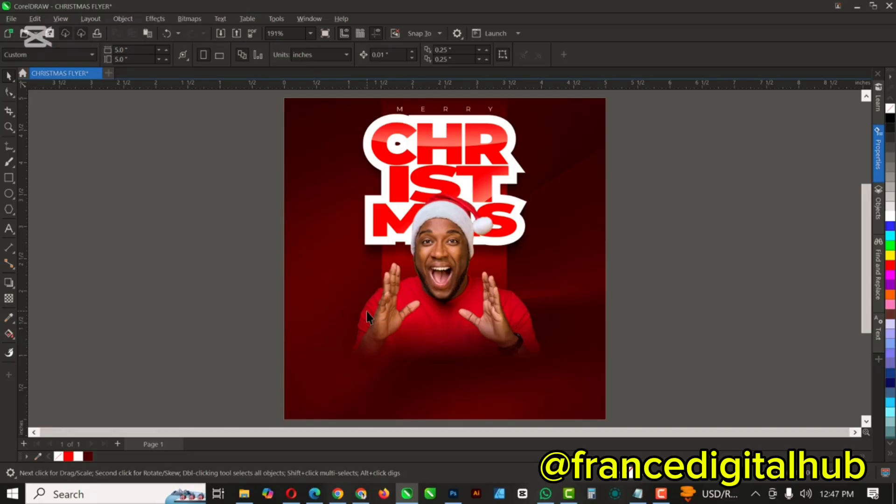
pyautogui.click(8, 230)
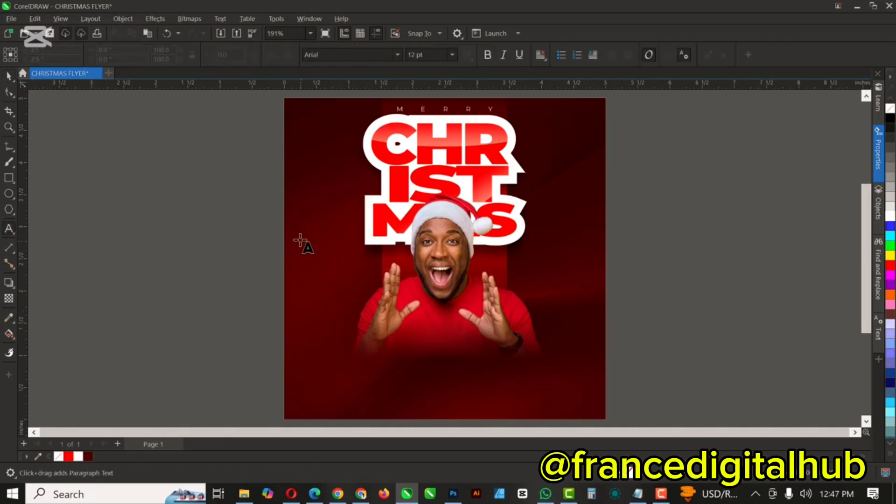
pyautogui.moveTo(293, 232); pyautogui.dragTo(382, 342)
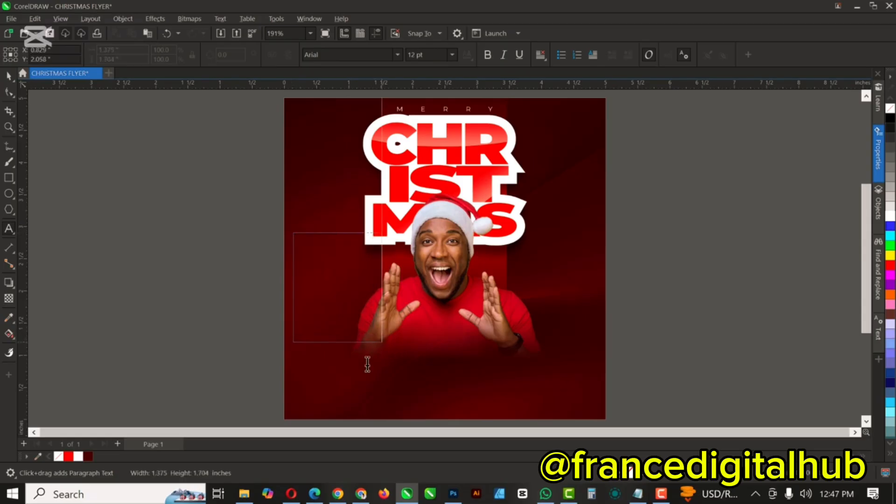
pyautogui.click(452, 53)
pyautogui.click(452, 54)
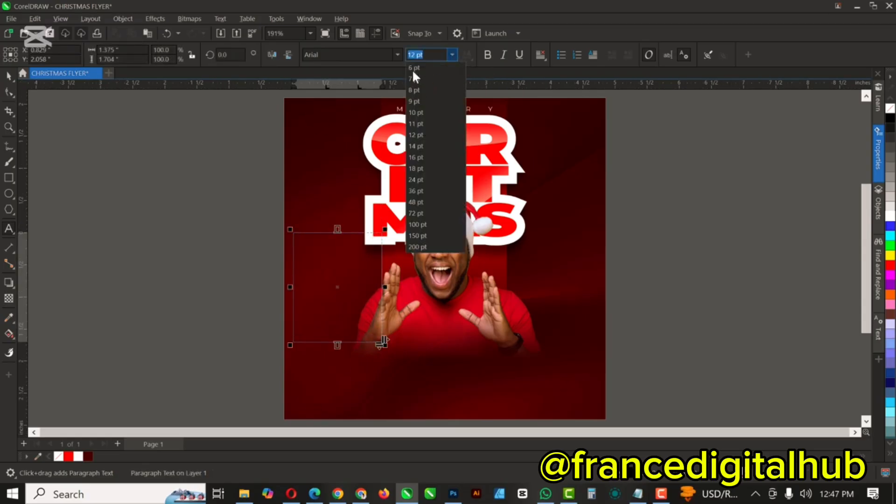
pyautogui.click(314, 181)
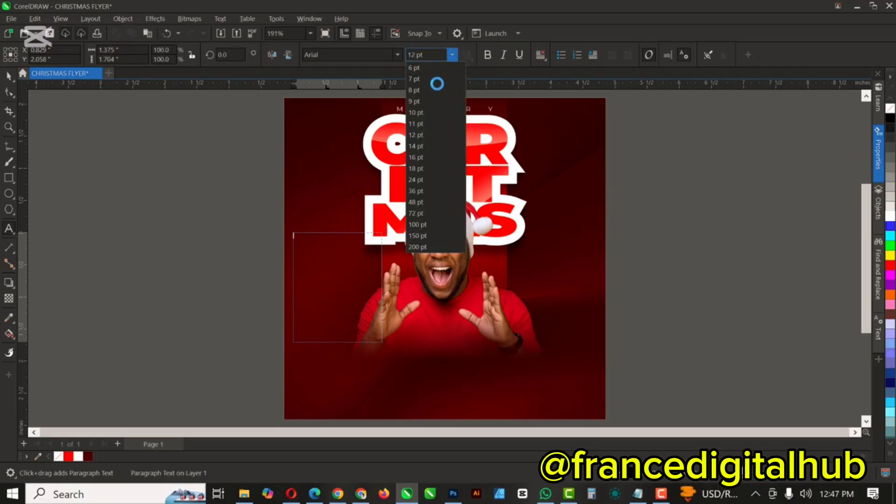
# Step: From Notepad, copy "Wishing you a Merry Christmas filled with joy, laughter, and the warmth of family and friends." into the flyer's paragraph frame
pyautogui.click(638, 494)
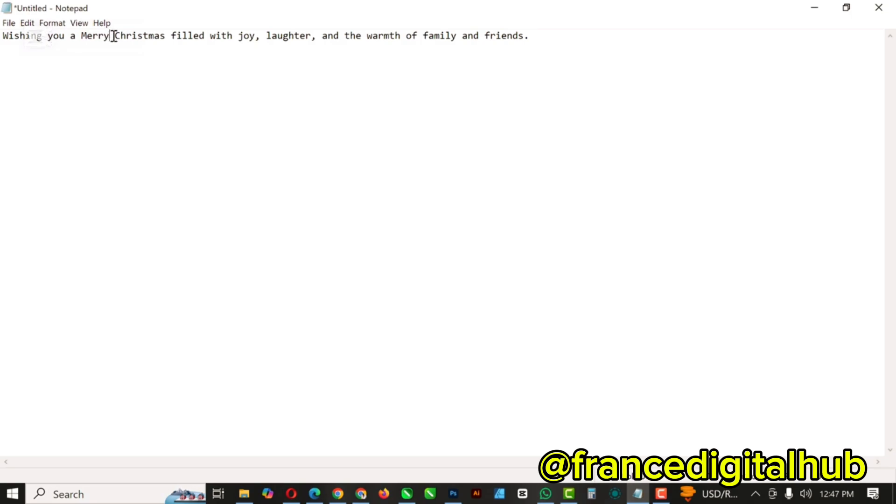
pyautogui.hotkey('ctrl', 'a')
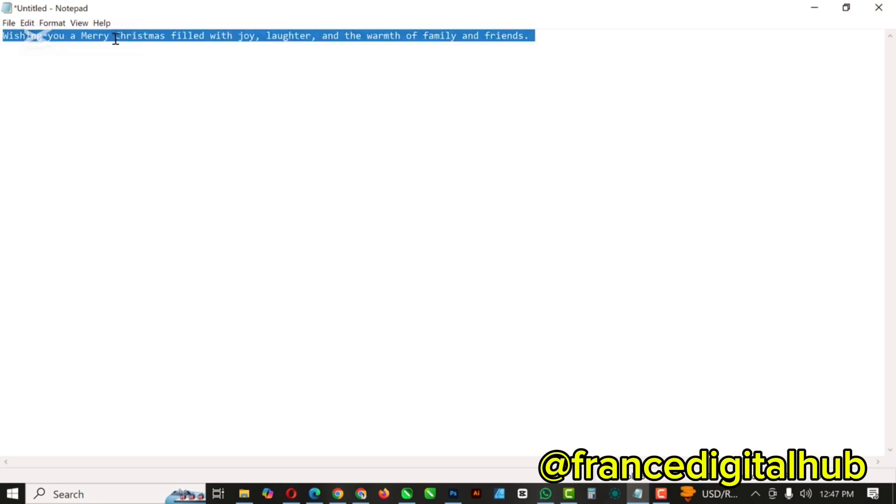
pyautogui.click(816, 9)
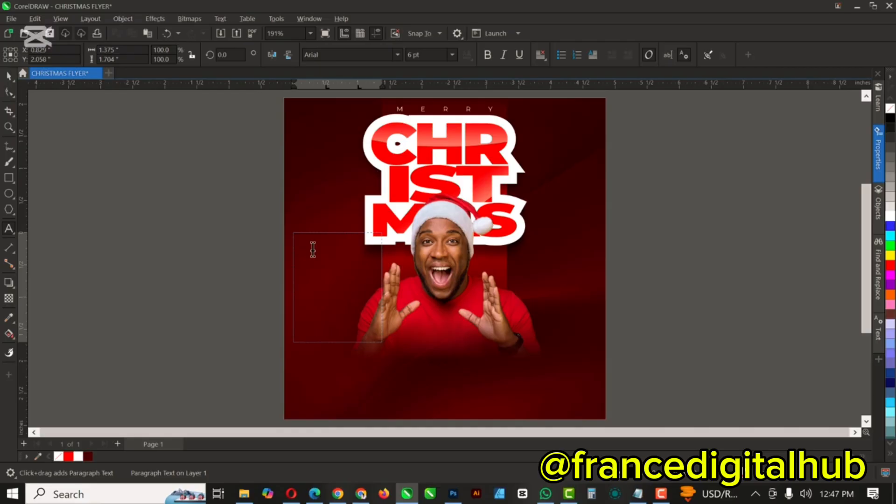
pyautogui.hotkey('ctrl', 'v')
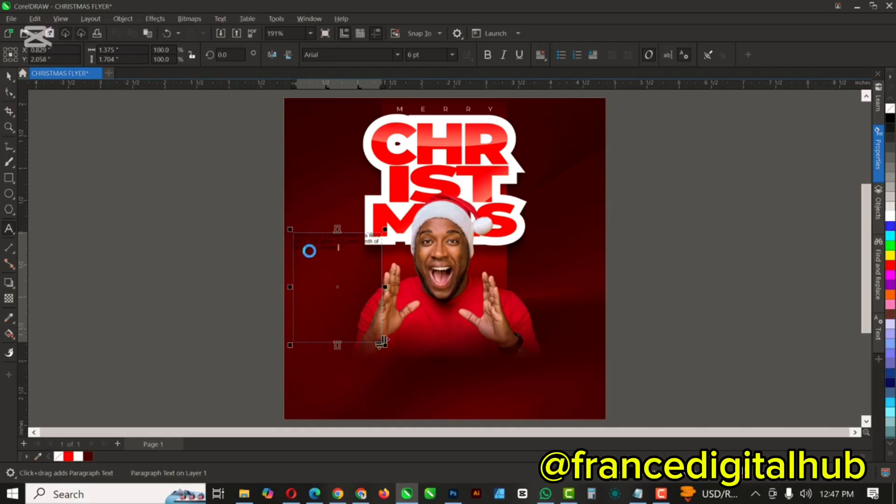
# Step: Narrow the greeting's paragraph frame to about 0.95 inches wide and set its font size to 8 pt
pyautogui.moveTo(387, 288); pyautogui.dragTo(337, 311)
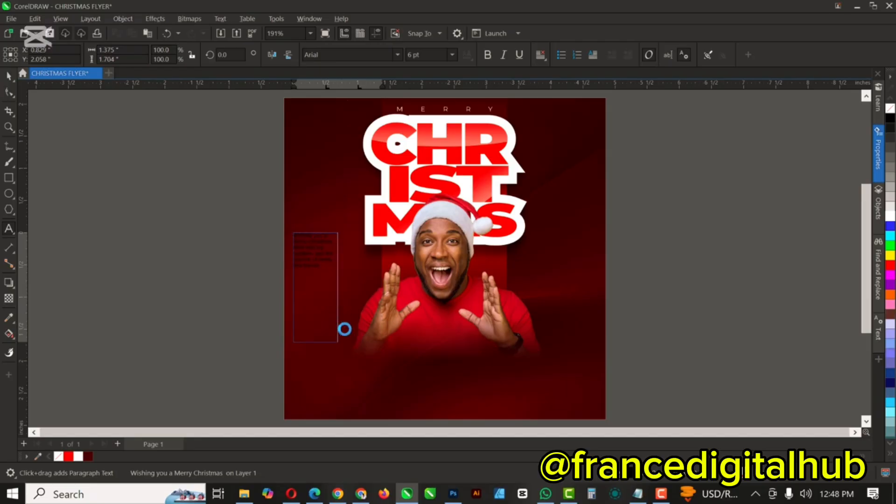
pyautogui.click(450, 54)
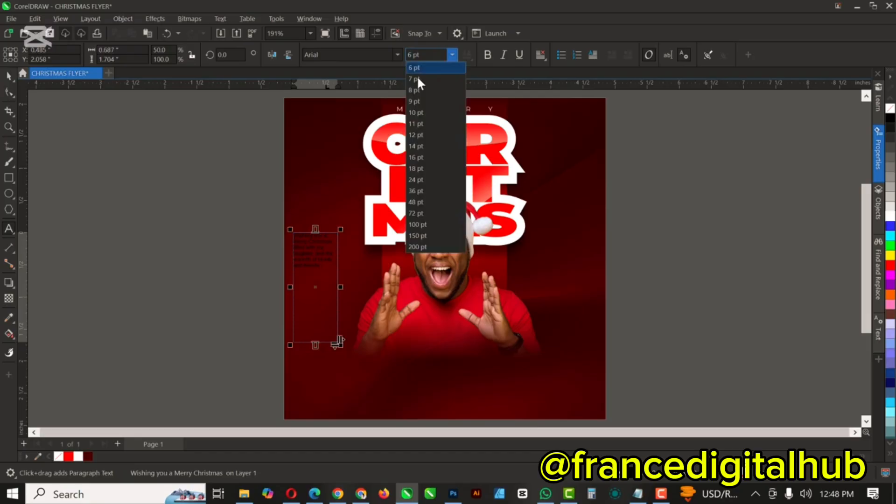
pyautogui.click(4, 74)
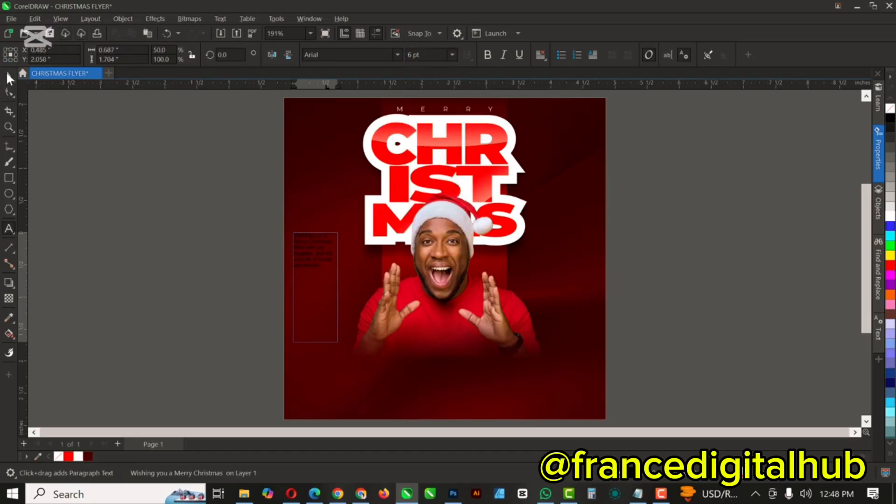
pyautogui.click(9, 76)
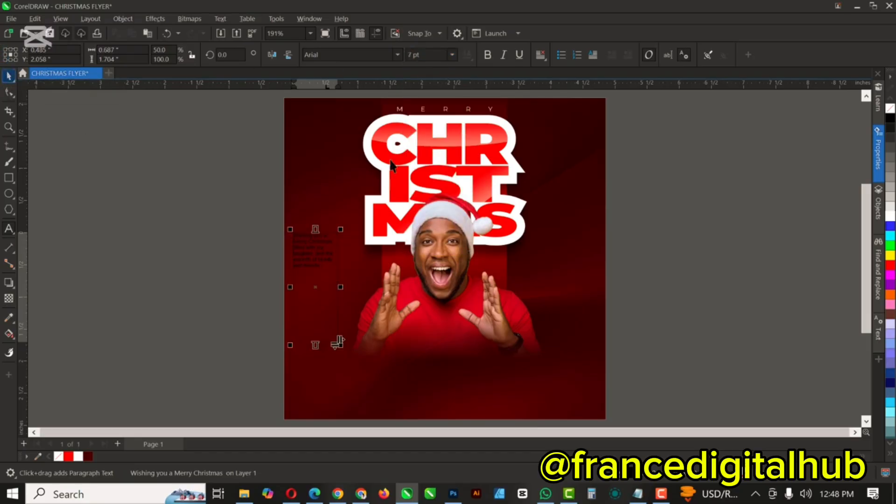
pyautogui.click(452, 54)
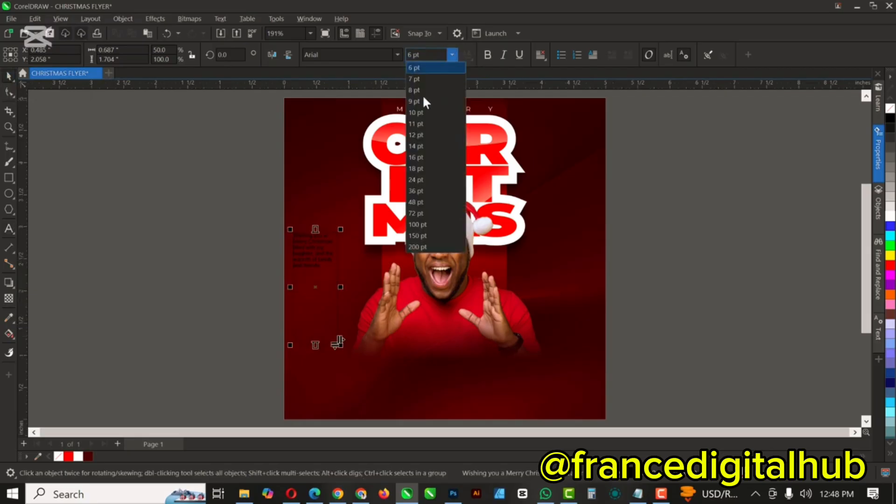
pyautogui.click(417, 91)
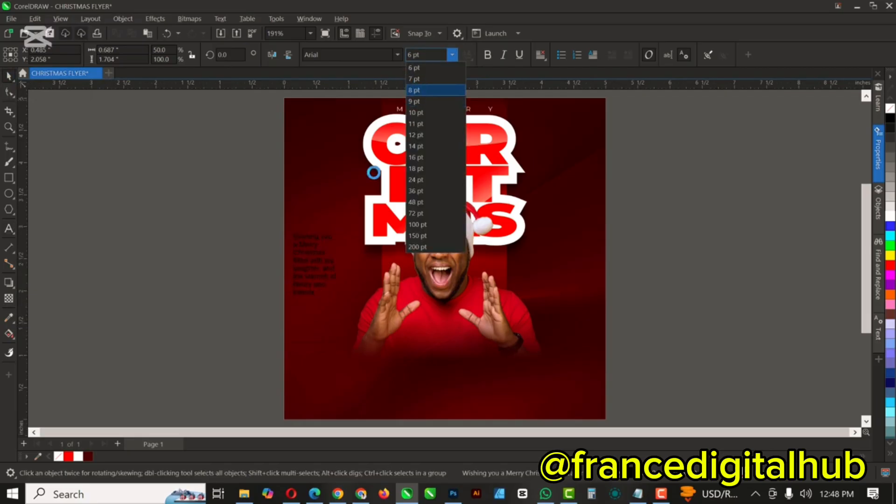
pyautogui.moveTo(341, 287); pyautogui.dragTo(358, 282)
pyautogui.click(358, 282)
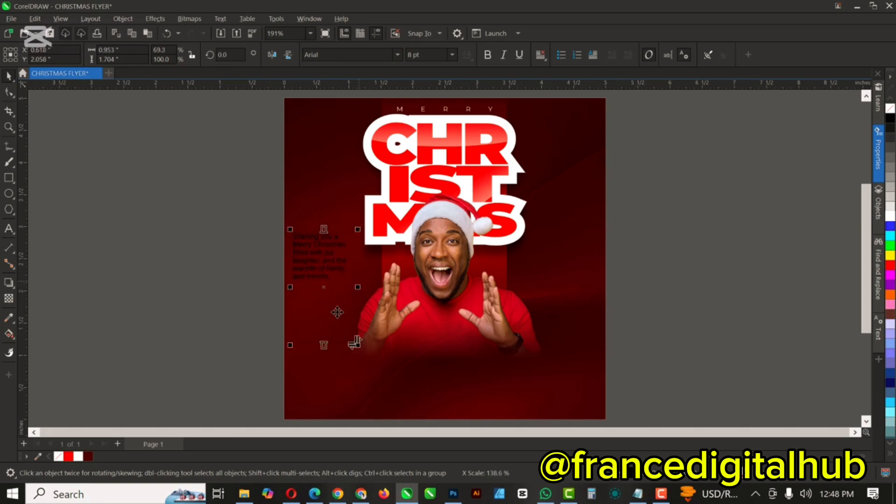
# Step: Set the greeting paragraph's font to Montserrat and color the text white
pyautogui.click(398, 55)
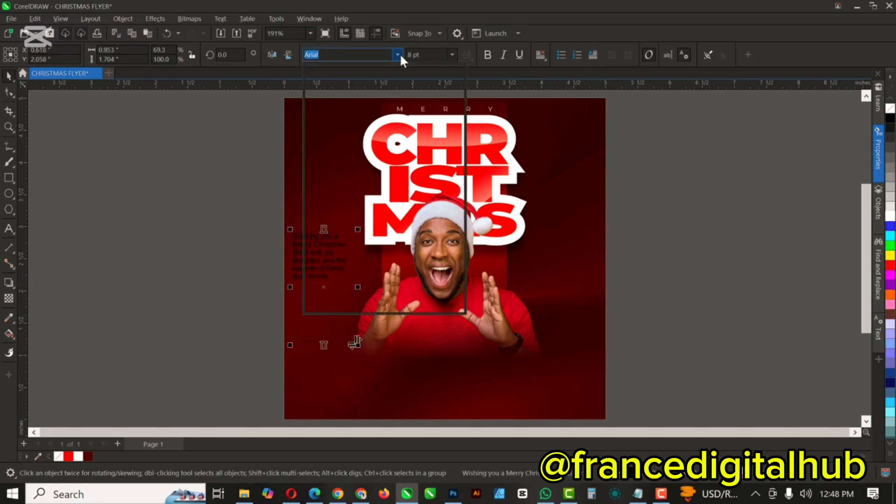
pyautogui.click(359, 89)
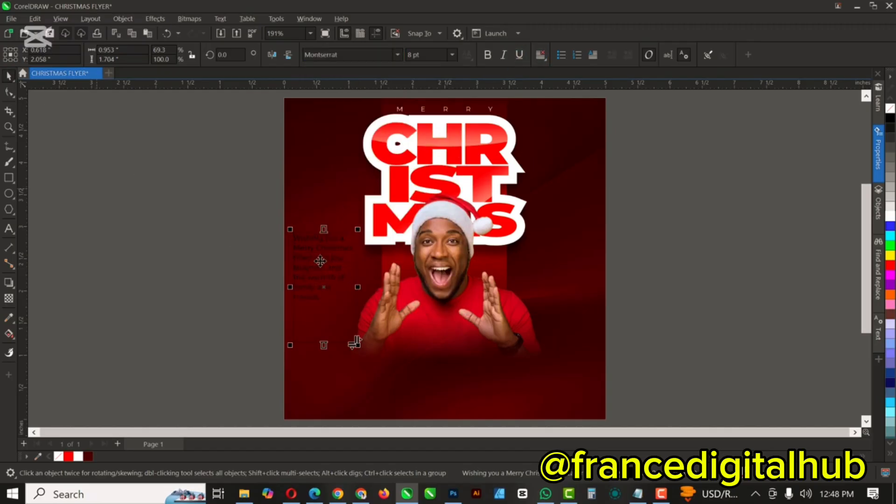
pyautogui.scroll(2, 321, 260)
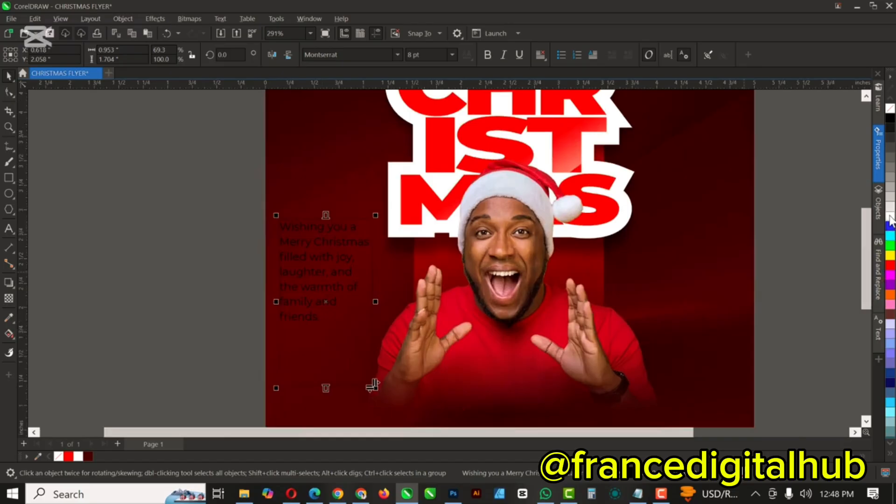
pyautogui.click(890, 217)
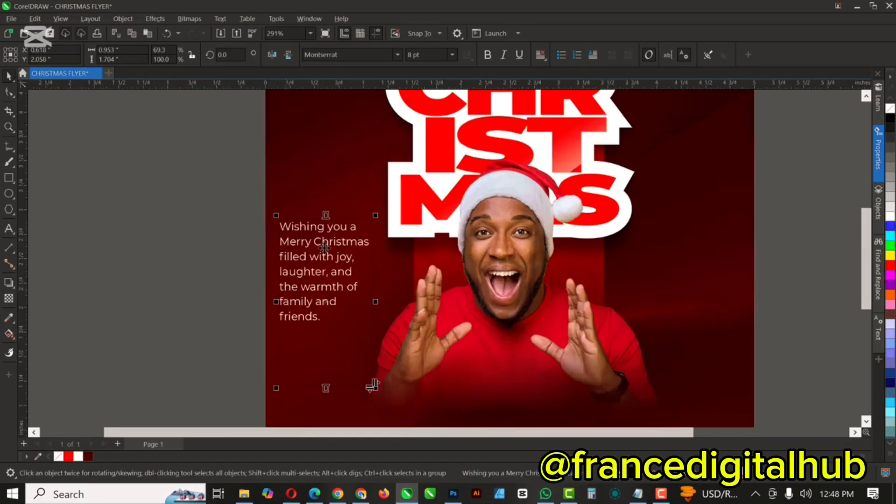
# Step: Tighten the greeting's line spacing with the Shape tool and convert the paragraph to artistic text
pyautogui.click(9, 92)
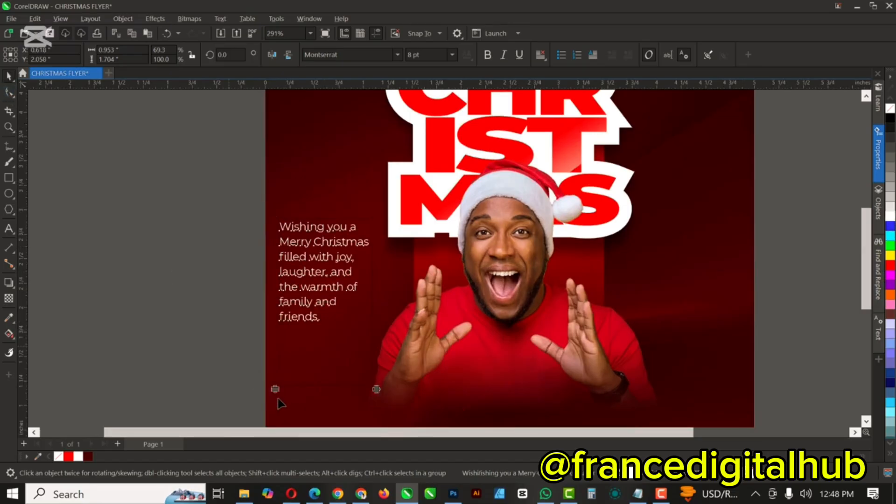
pyautogui.moveTo(276, 390); pyautogui.dragTo(290, 341)
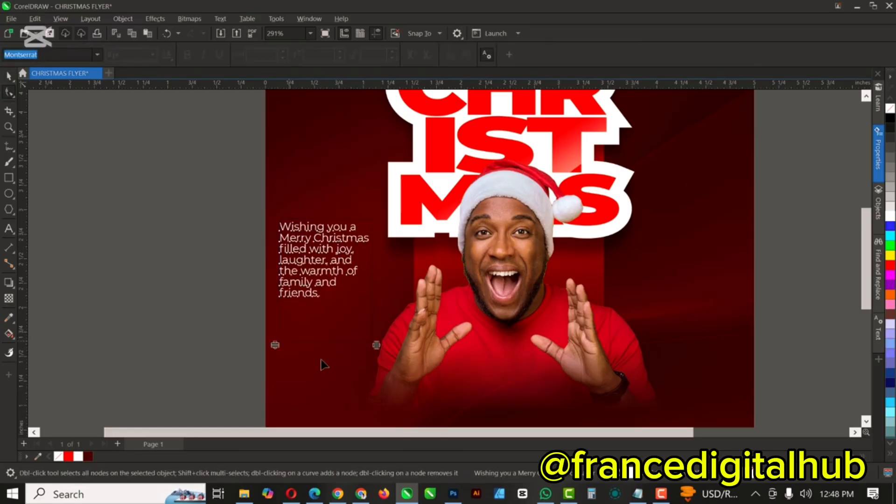
pyautogui.click(6, 79)
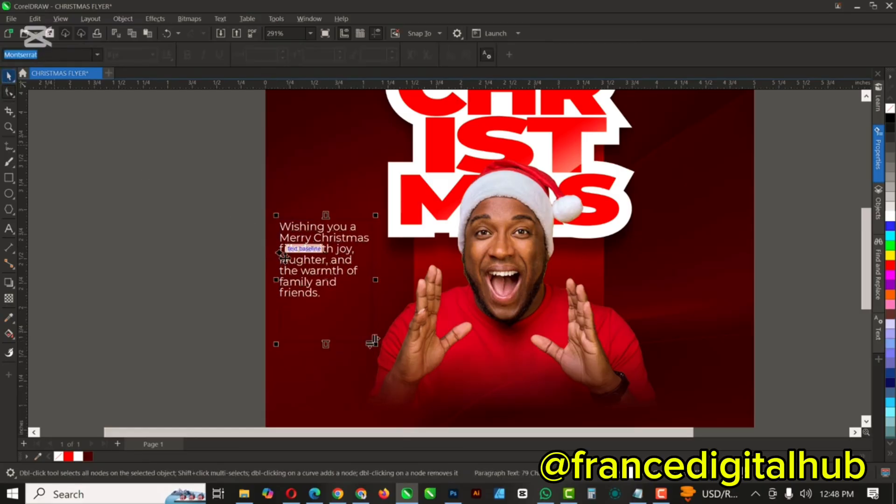
pyautogui.rightClick(344, 260)
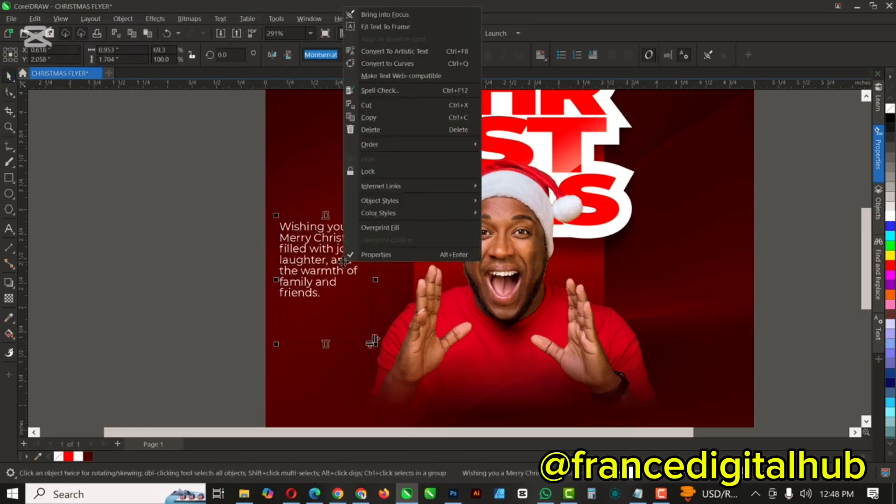
pyautogui.click(399, 49)
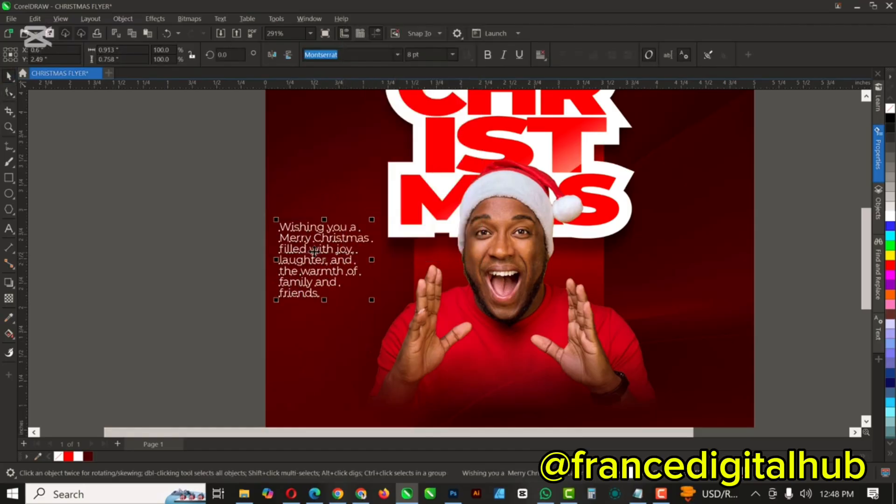
# Step: Scale the greeting down to about 0.78 inches wide and place it lower, just beside the portrait's raised hand
pyautogui.moveTo(328, 276); pyautogui.dragTo(327, 287)
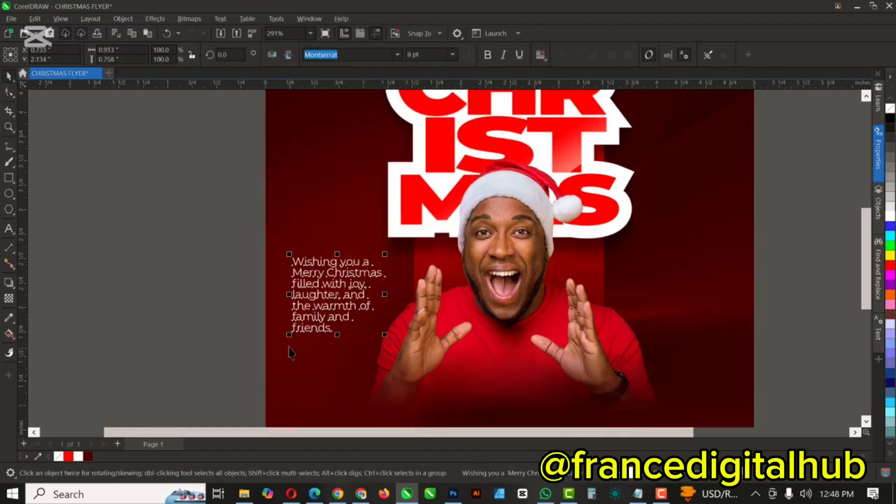
pyautogui.moveTo(288, 337); pyautogui.dragTo(302, 326)
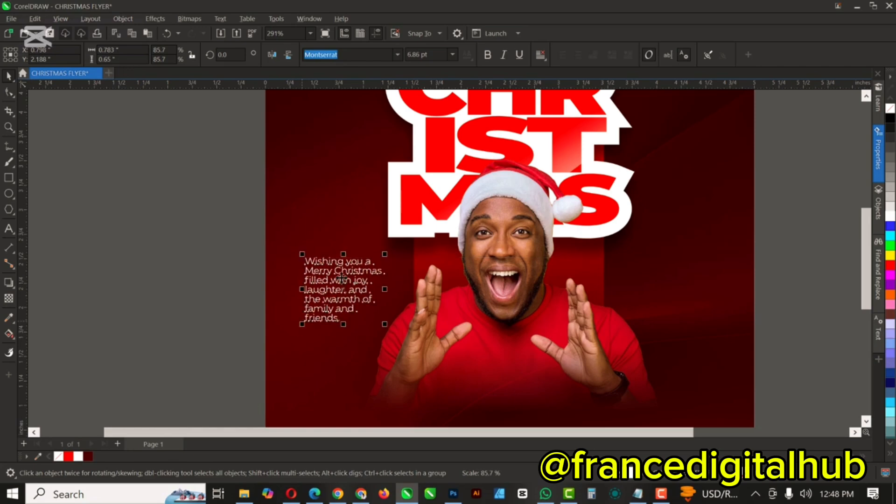
pyautogui.moveTo(341, 279); pyautogui.dragTo(340, 296)
pyautogui.press('Escape')
pyautogui.scroll(-3, 346, 252)
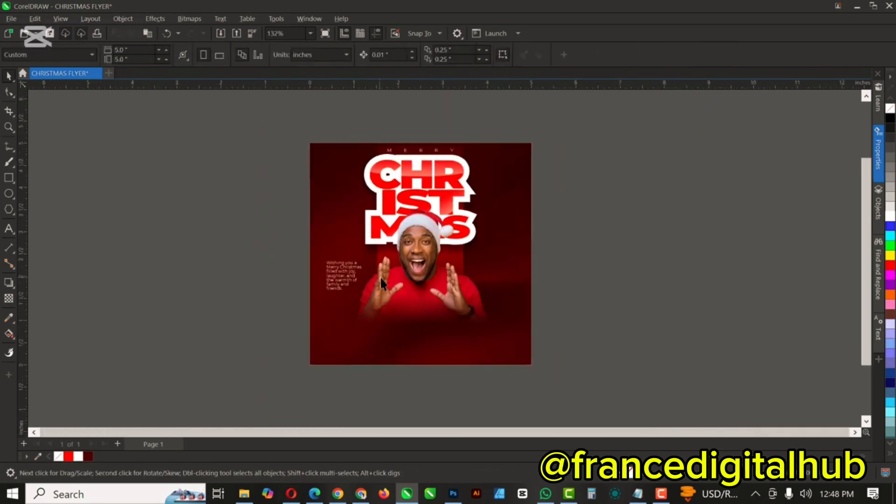
pyautogui.scroll(3, 381, 279)
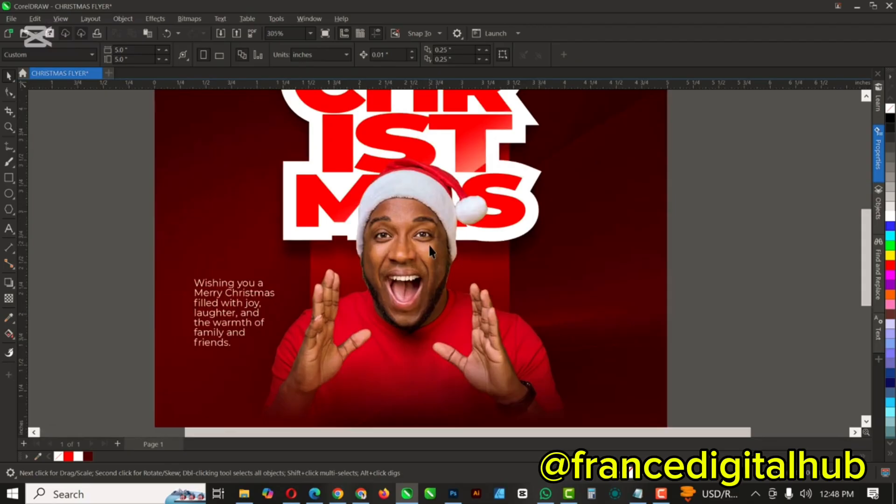
pyautogui.scroll(-1, 431, 252)
pyautogui.scroll(-1, 409, 274)
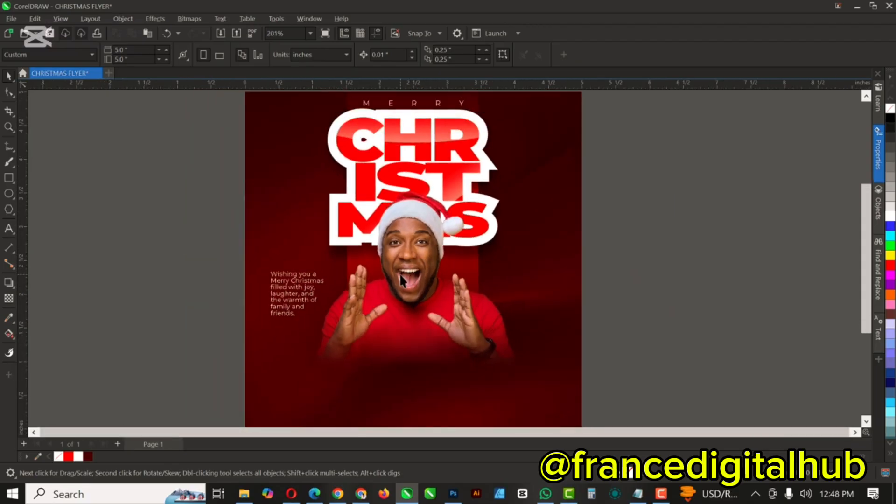
pyautogui.scroll(-1, 400, 273)
# Step: Draw a white rectangle without outline, about 5.0 by 1.27 inches, across the flyer's lower edge
pyautogui.click(474, 216)
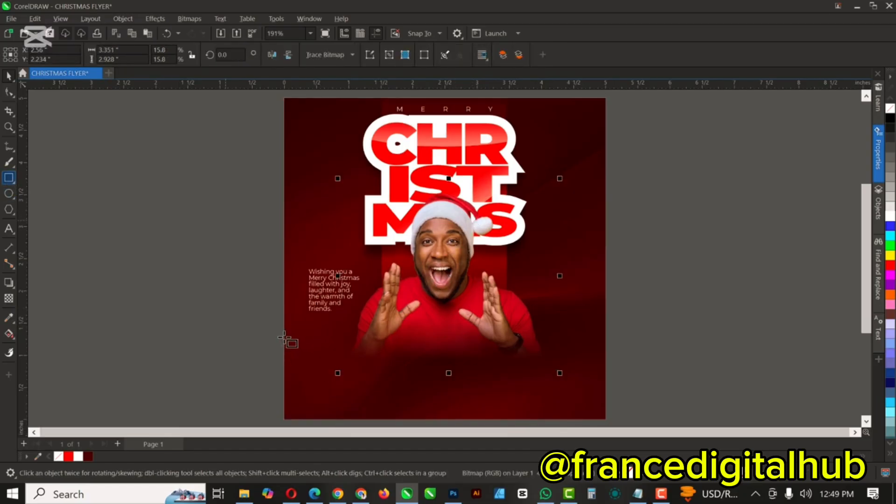
pyautogui.moveTo(284, 338)
pyautogui.mouseDown()
pyautogui.moveTo(444, 413)
pyautogui.moveTo(536, 405)
pyautogui.moveTo(606, 421)
pyautogui.mouseUp()
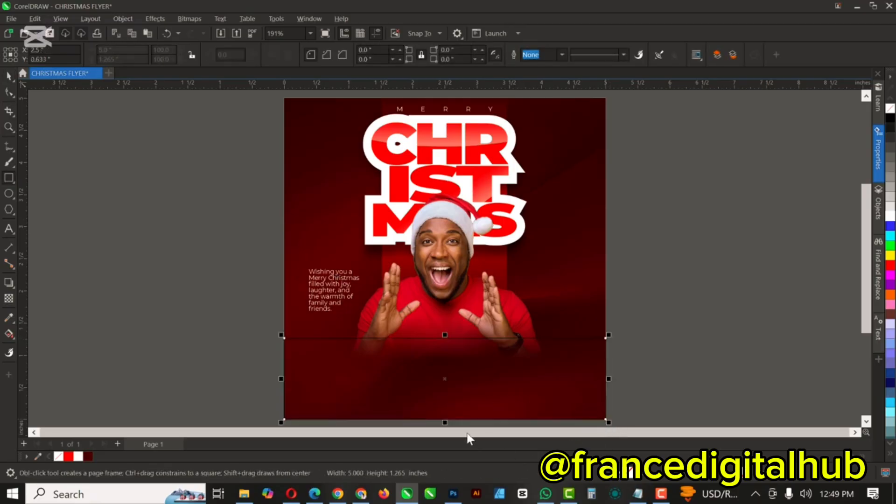
pyautogui.click(890, 218)
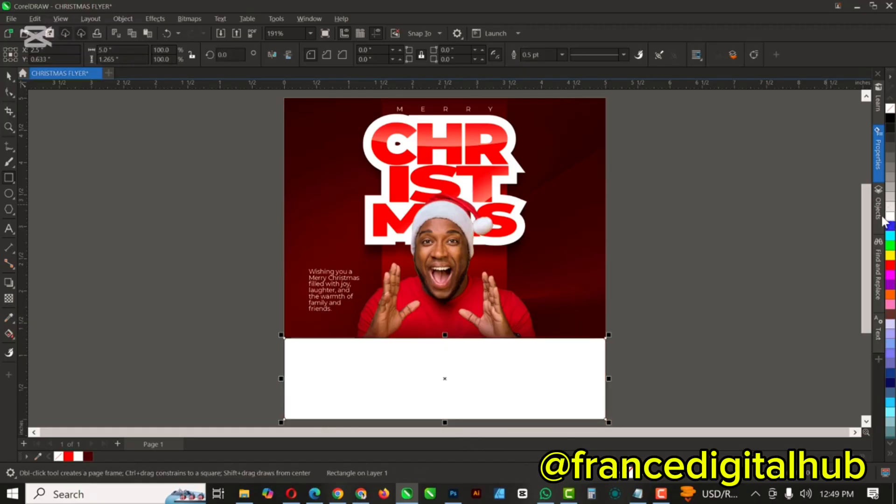
pyautogui.rightClick(892, 109)
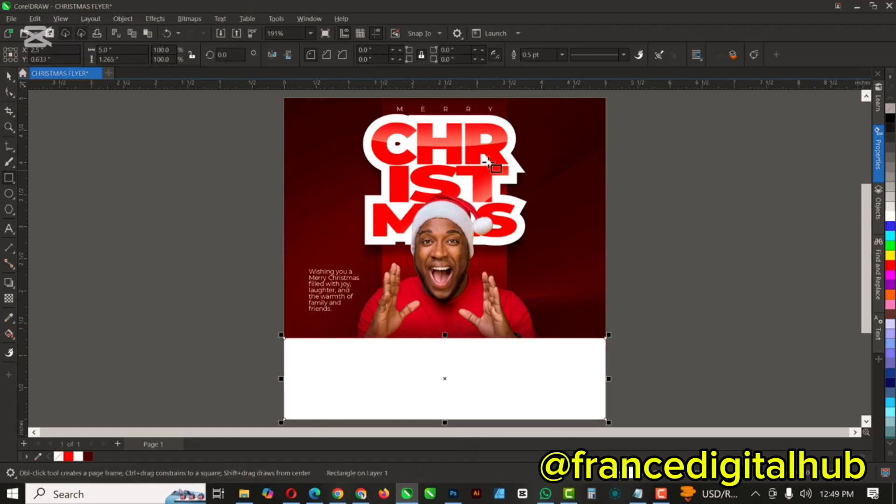
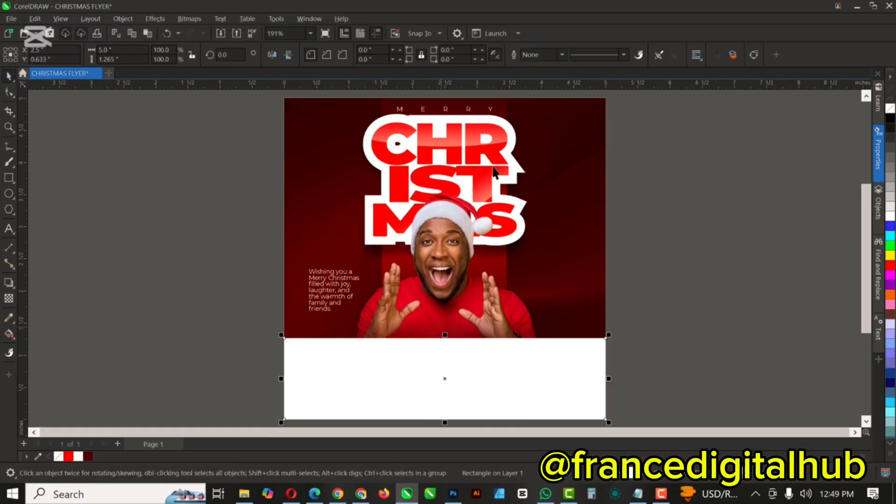
# Step: Fade the white rectangle's upper edge with a vertical fountain transparency running up from its middle
pyautogui.click(8, 298)
pyautogui.moveTo(452, 385); pyautogui.dragTo(453, 338)
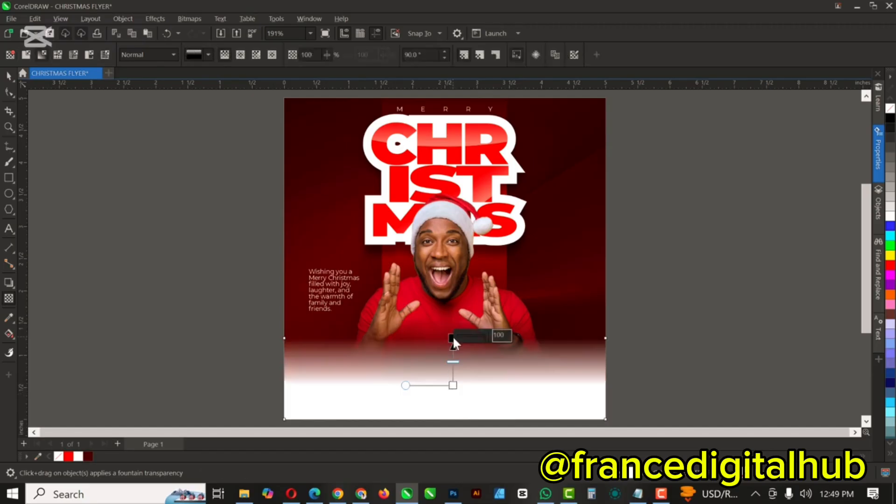
pyautogui.click(9, 77)
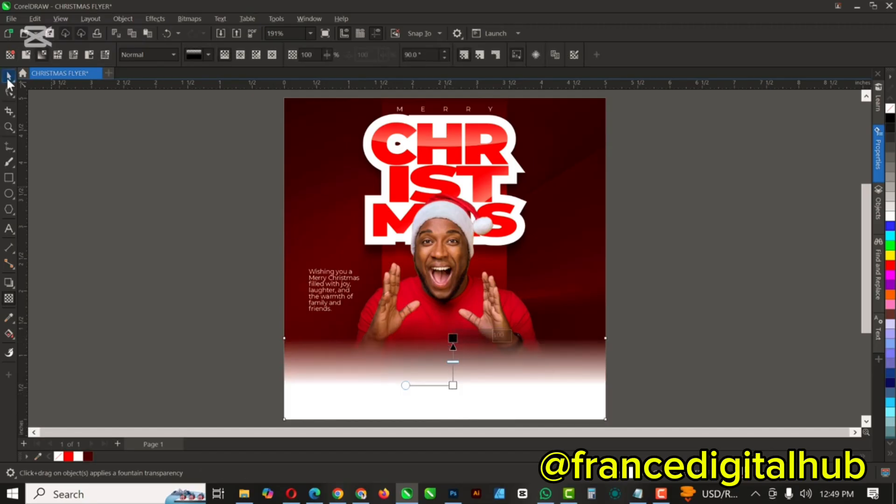
# Step: Stretch the faded white rectangle upward to about 1.42 inches tall, keeping its base on the flyer's lower edge
pyautogui.moveTo(447, 337); pyautogui.dragTo(445, 308)
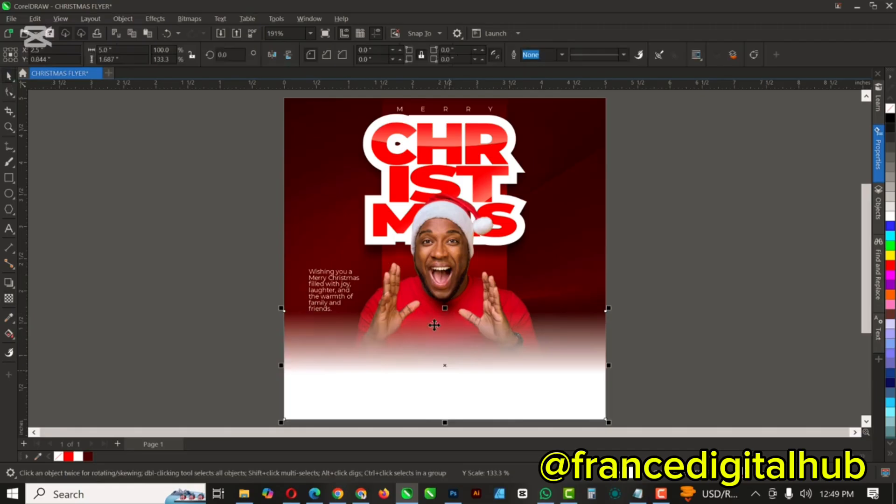
pyautogui.click(746, 251)
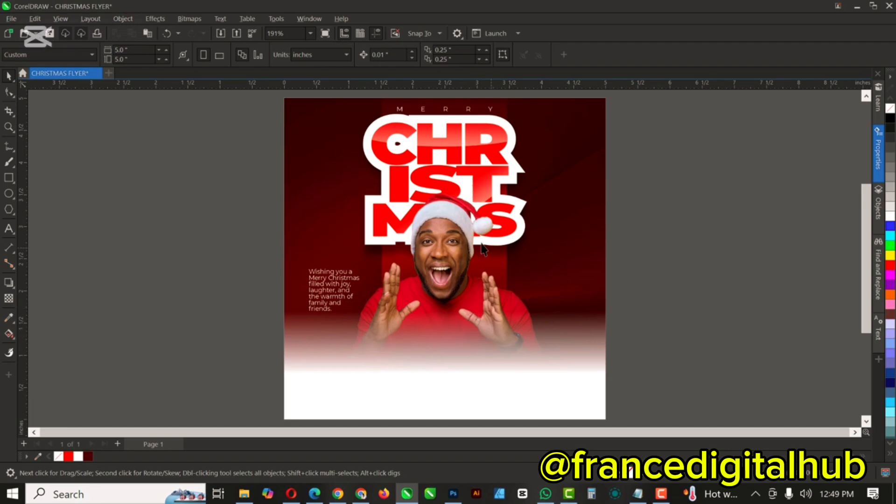
pyautogui.scroll(-3, 483, 250)
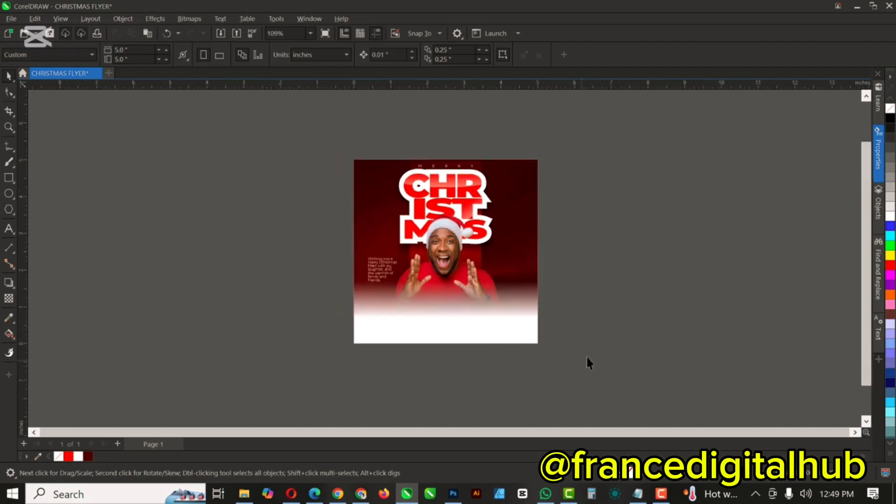
pyautogui.click(433, 319)
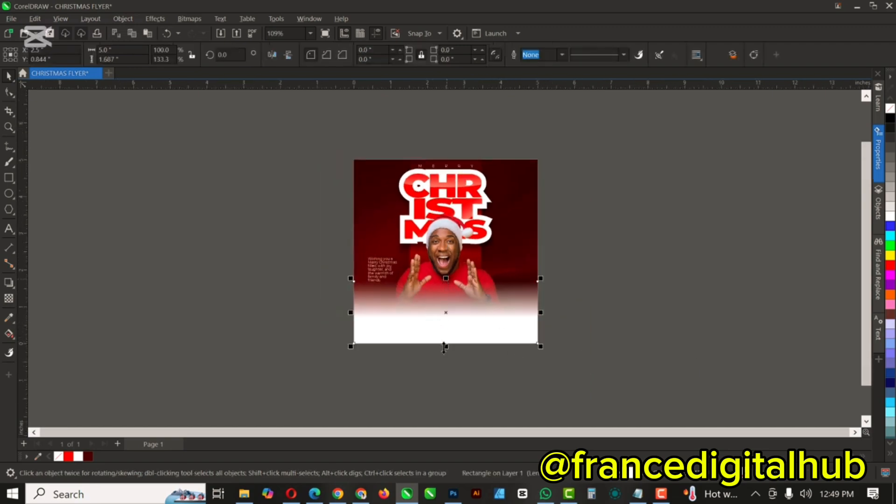
pyautogui.moveTo(445, 278); pyautogui.dragTo(445, 289)
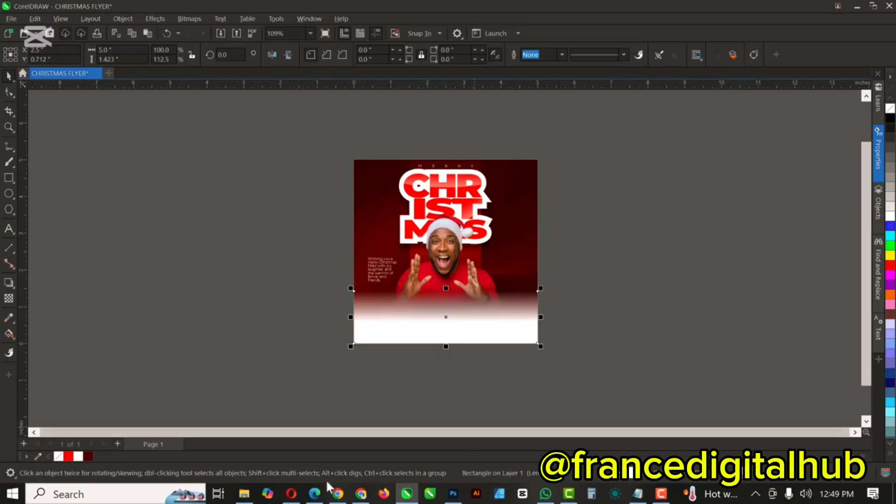
# Step: Bring the gold ribbon bow image from File Explorer into the flyer document
pyautogui.click(246, 491)
pyautogui.moveTo(395, 109); pyautogui.dragTo(298, 252)
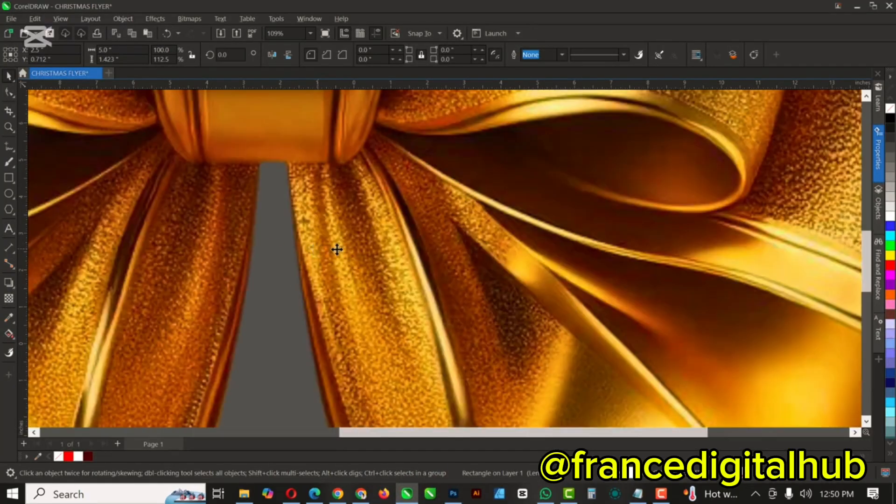
pyautogui.scroll(-2, 337, 249)
pyautogui.scroll(-2, 337, 250)
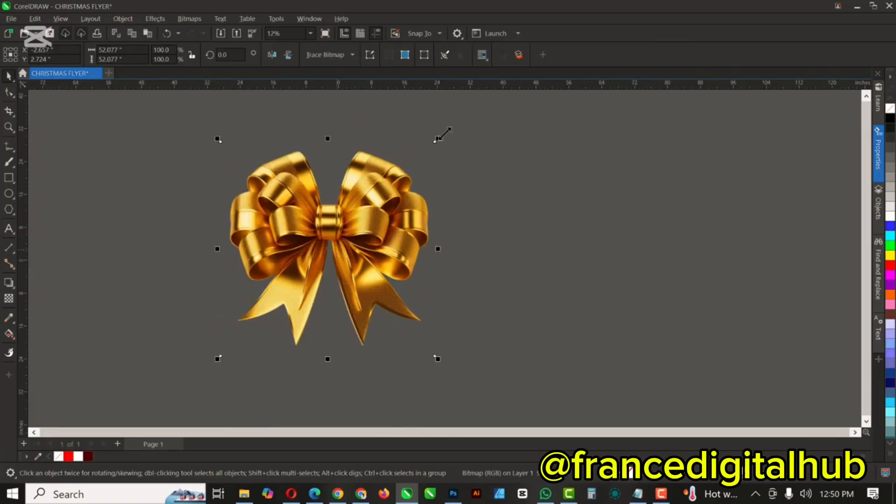
# Step: Shrink the gold bow to about 6.47 inches wide and move it down across the flyer's lower edge
pyautogui.moveTo(438, 135); pyautogui.dragTo(379, 280)
pyautogui.scroll(2, 331, 245)
pyautogui.scroll(2, 385, 273)
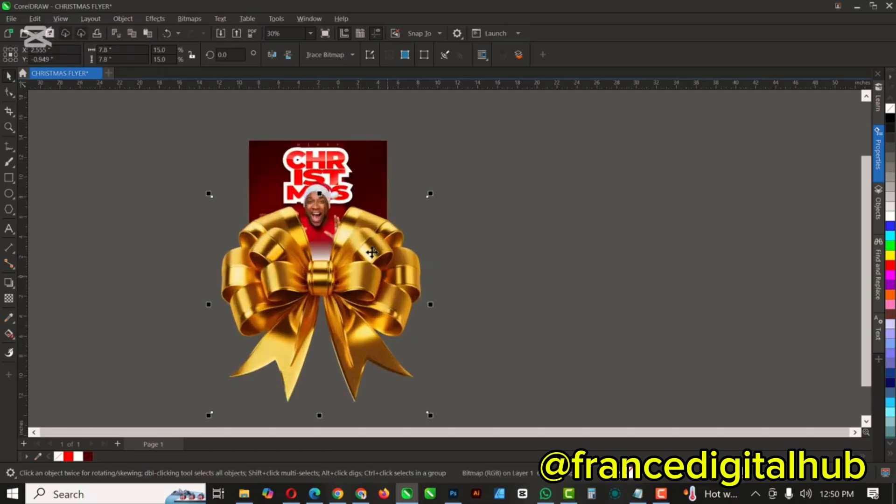
pyautogui.scroll(1, 372, 252)
pyautogui.moveTo(449, 176); pyautogui.dragTo(425, 202)
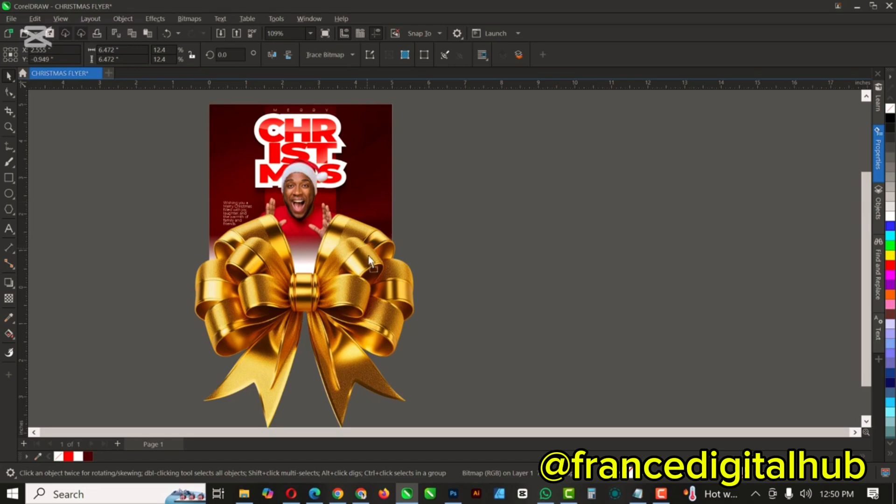
pyautogui.moveTo(368, 256); pyautogui.dragTo(369, 269)
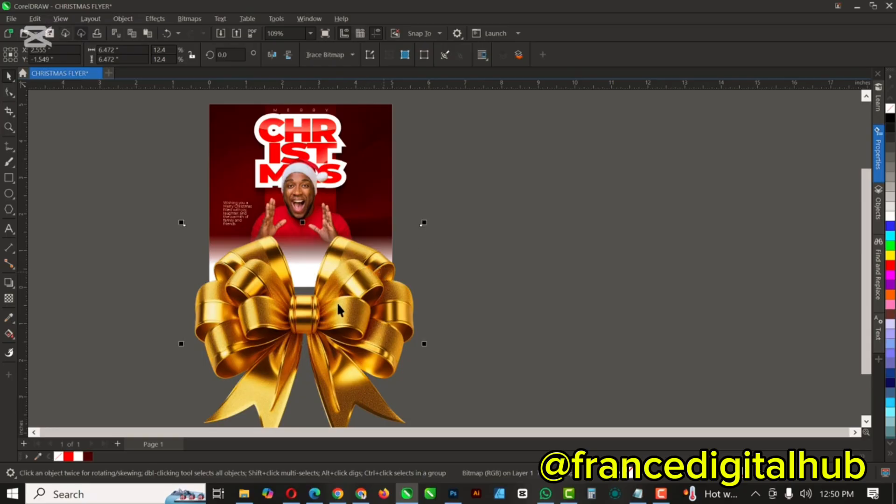
# Step: Enlarge the gold bow slightly toward its upper-left corner, to about 6.8 inches wide
pyautogui.click(303, 311)
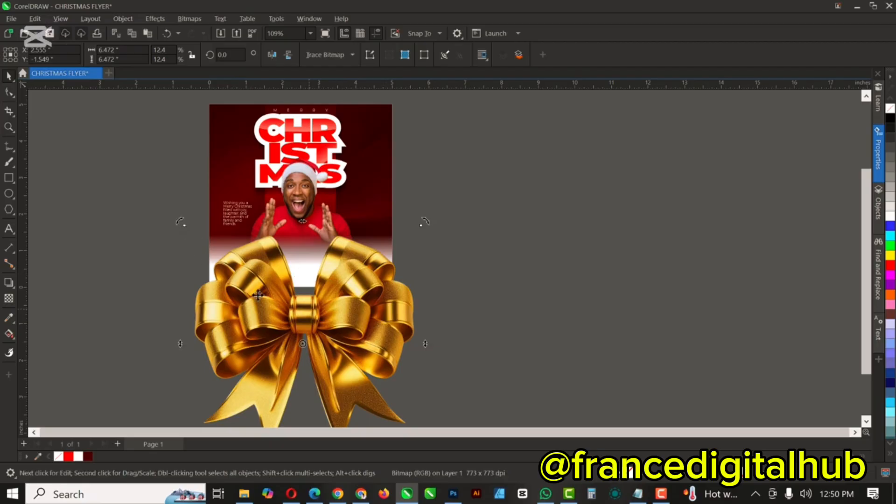
pyautogui.press('F8')
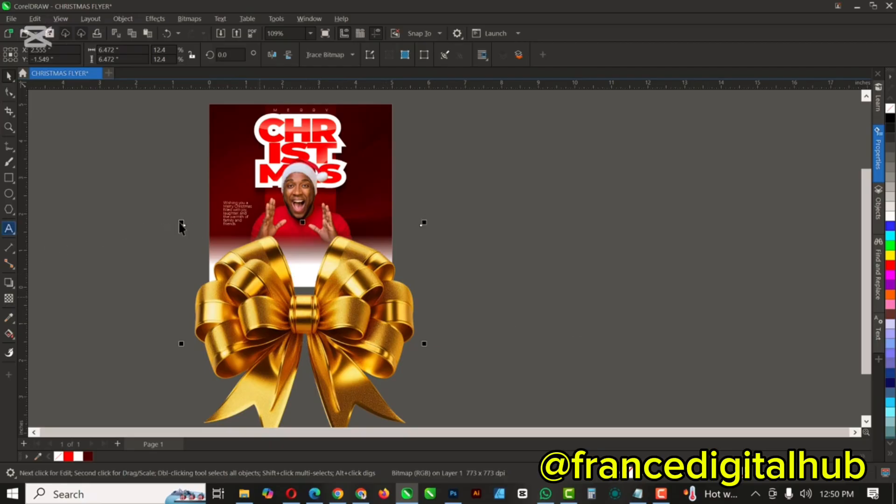
pyautogui.moveTo(181, 222); pyautogui.dragTo(169, 219)
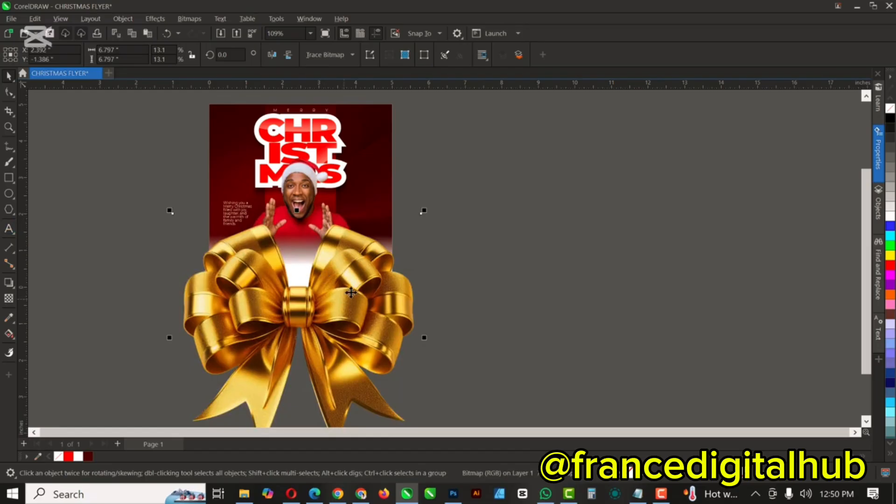
# Step: Apply a uniform transparency of 75 to the gold bow so the flyer's edges show through
pyautogui.click(11, 298)
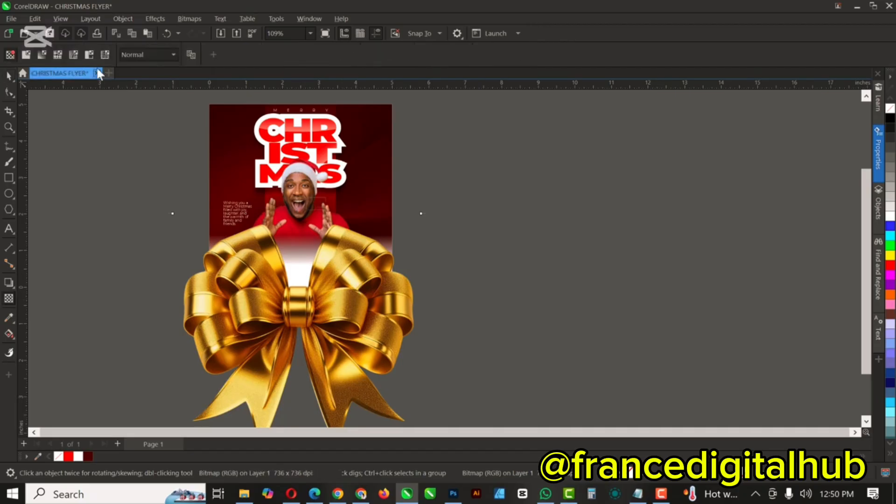
pyautogui.click(26, 55)
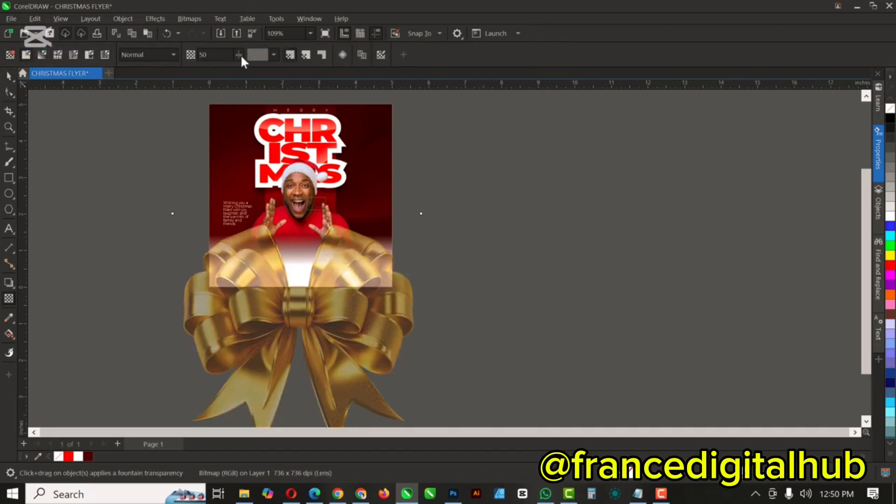
pyautogui.moveTo(241, 57); pyautogui.dragTo(254, 55)
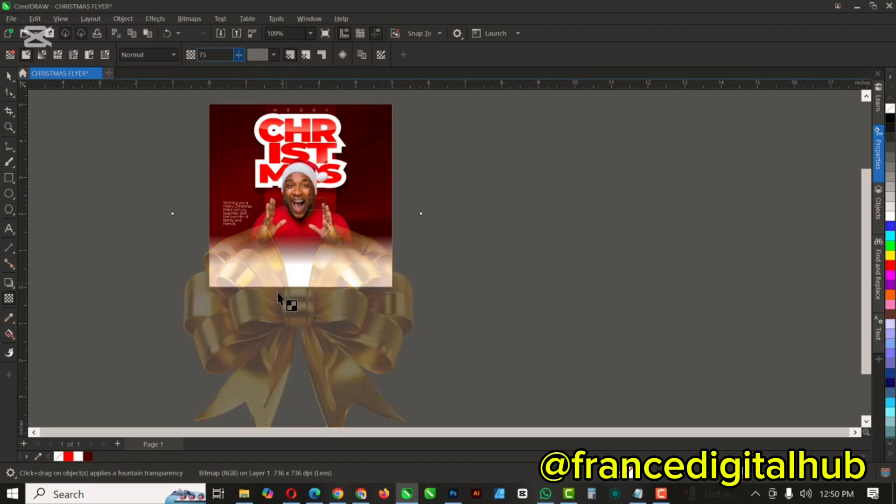
# Step: Crop the gold bow to the flyer's 5-inch width and lower edge, removing everything that hangs outside
pyautogui.scroll(2, 283, 264)
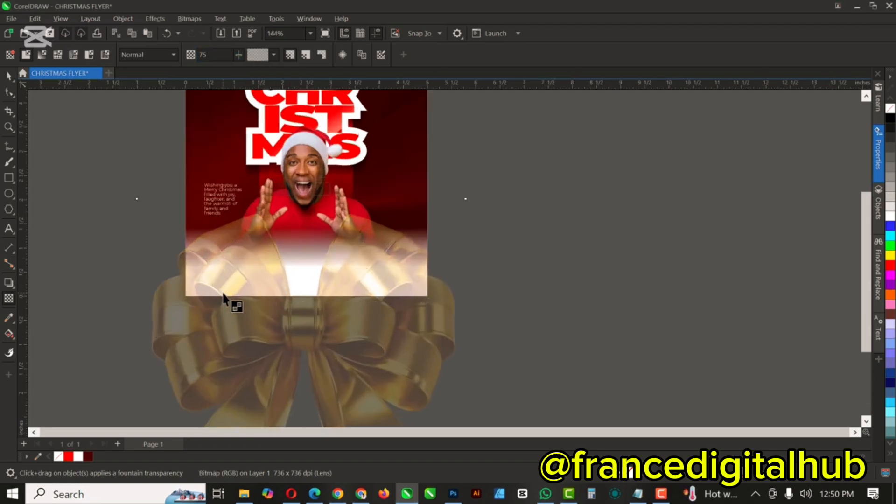
pyautogui.click(9, 112)
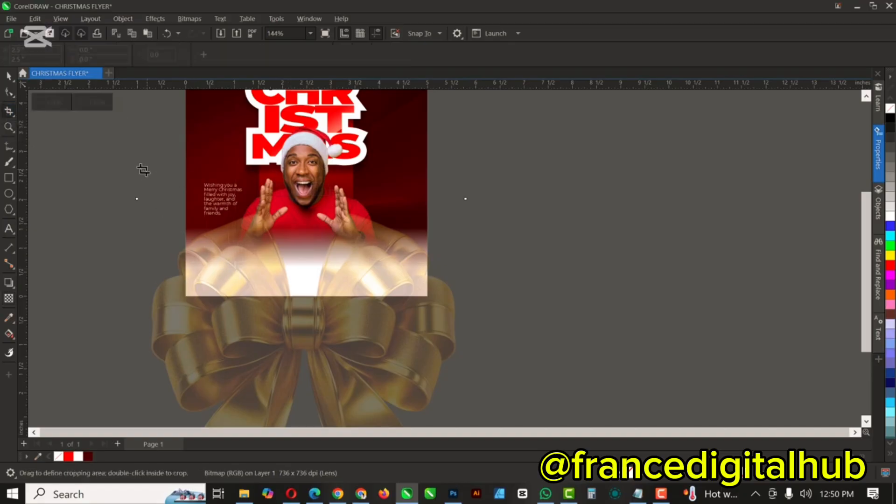
pyautogui.moveTo(114, 171); pyautogui.dragTo(427, 296)
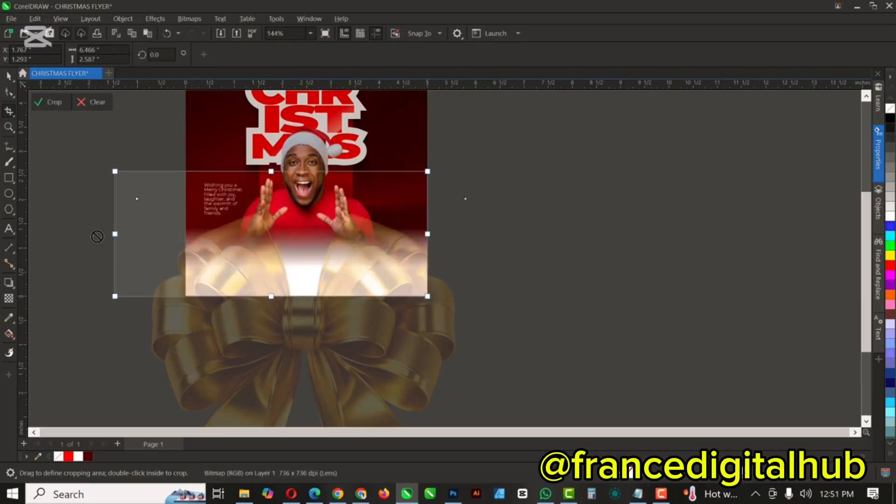
pyautogui.moveTo(115, 235); pyautogui.dragTo(183, 240)
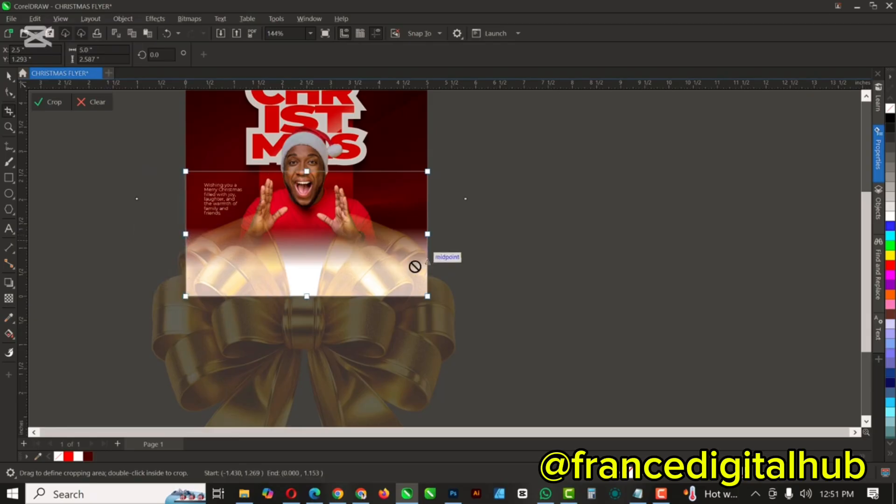
pyautogui.doubleClick(258, 186)
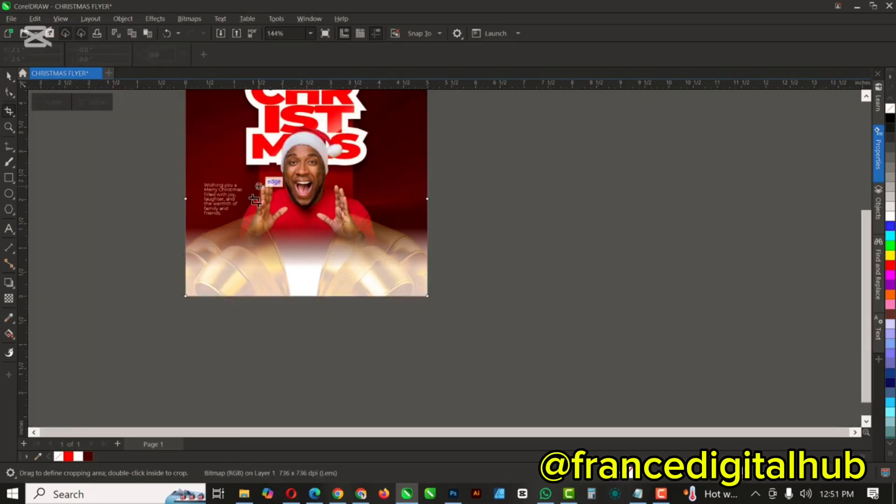
# Step: Remove the transparency from the cropped gold bow
pyautogui.click(9, 80)
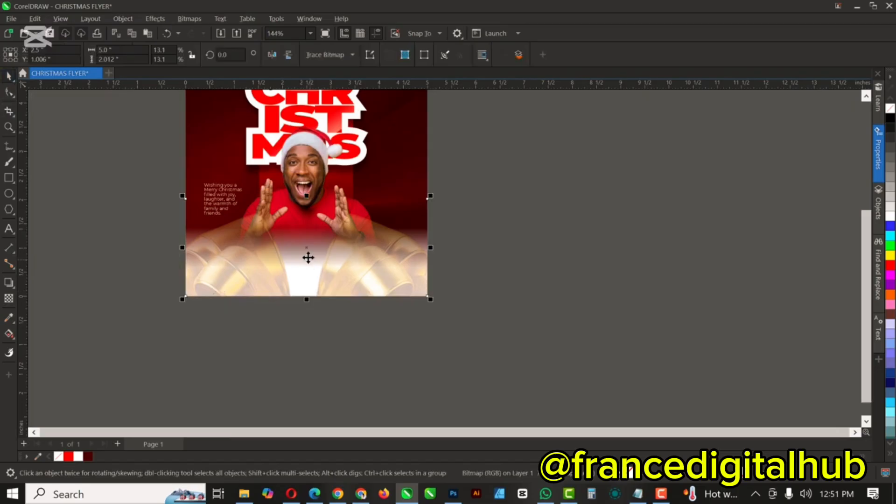
pyautogui.click(10, 299)
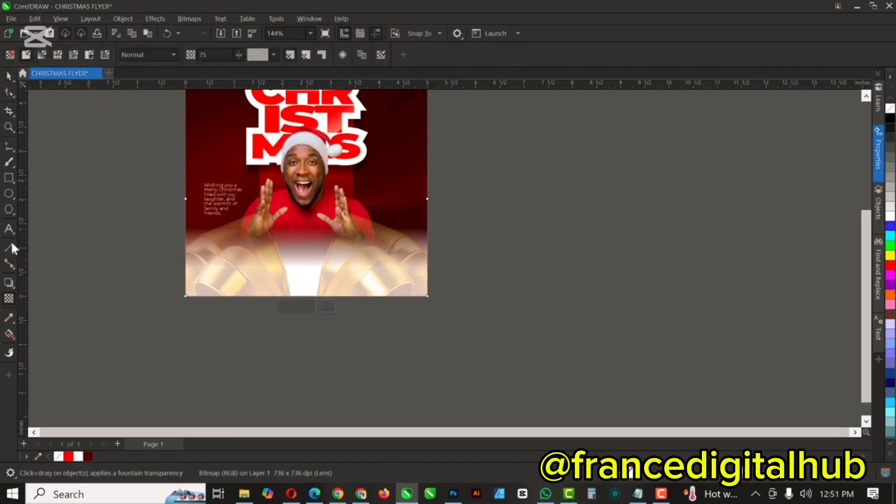
pyautogui.click(10, 54)
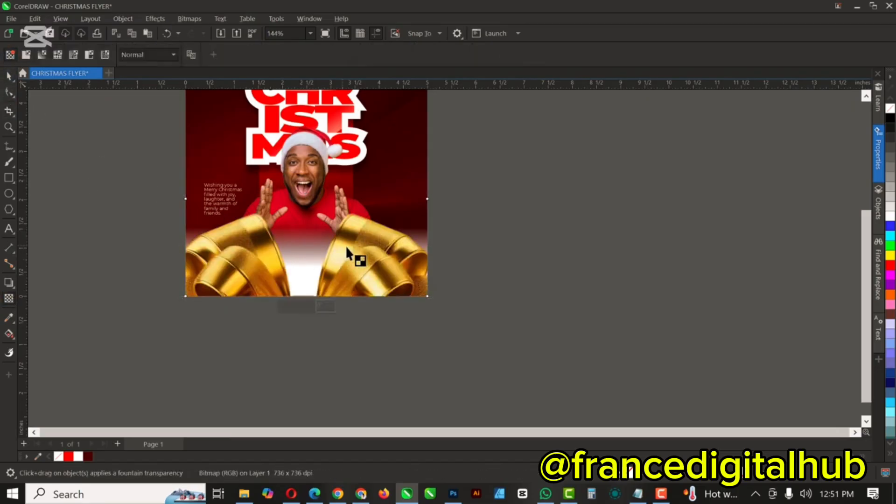
# Step: Examine how the cropped gold bow sits against the portrait, the white fade and the flyer's edges
pyautogui.scroll(-1, 339, 251)
pyautogui.scroll(-1, 340, 251)
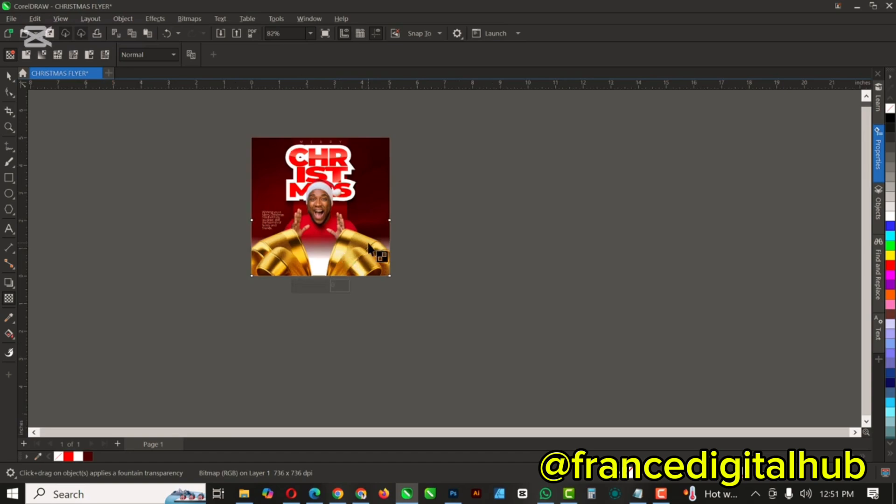
pyautogui.scroll(2, 368, 251)
pyautogui.scroll(1, 368, 252)
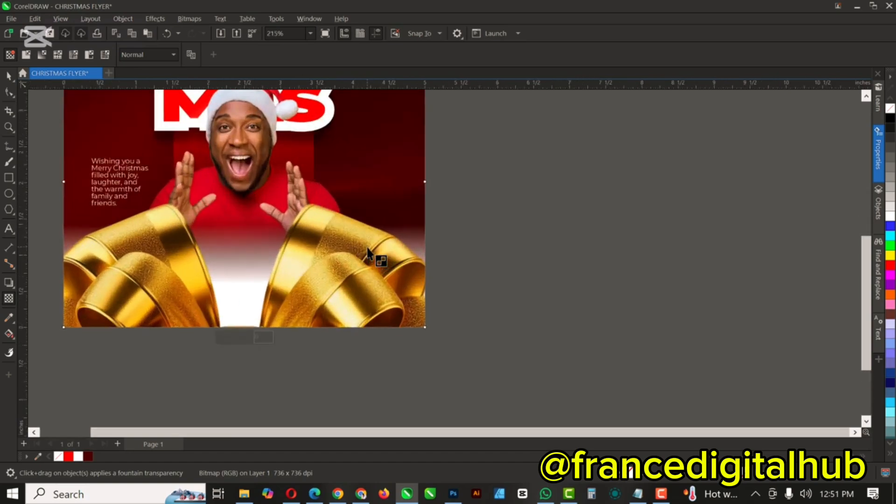
pyautogui.scroll(-1, 368, 252)
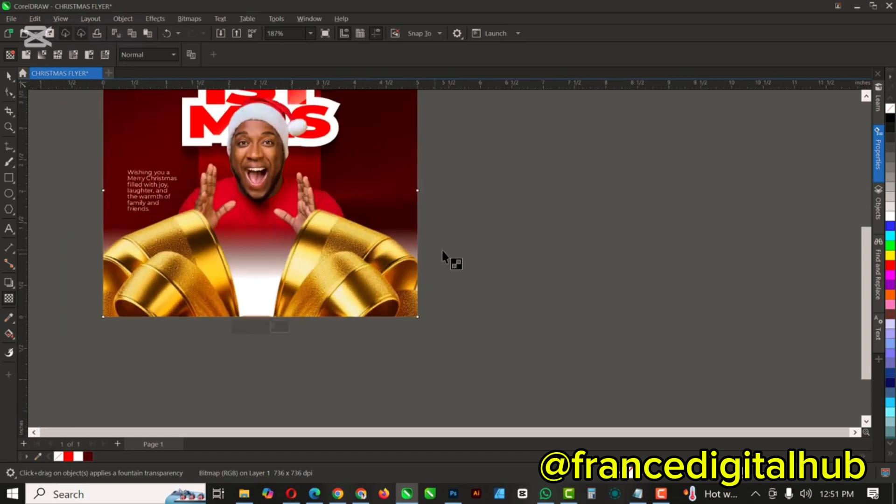
pyautogui.click(8, 75)
pyautogui.click(294, 267)
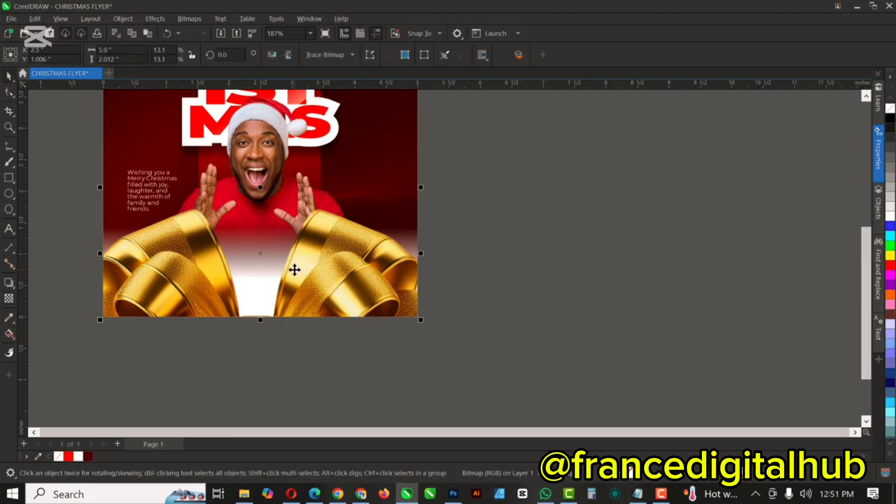
pyautogui.scroll(-1, 294, 270)
pyautogui.scroll(-4, 294, 270)
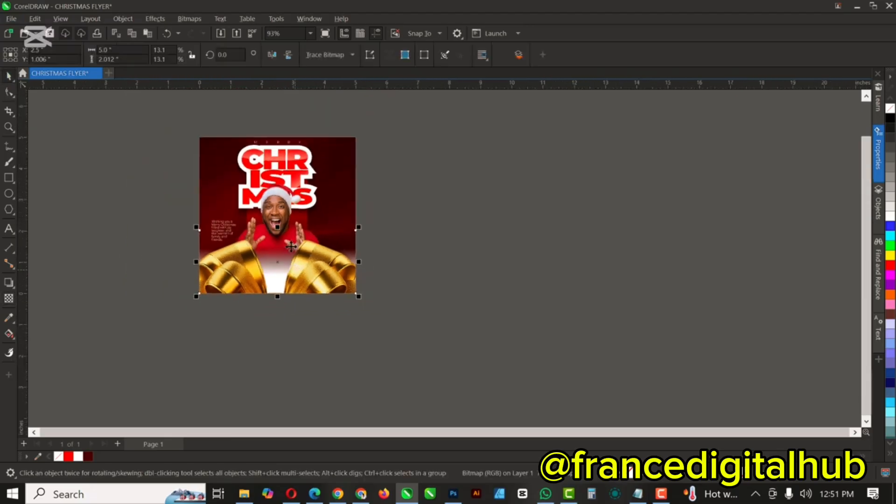
pyautogui.scroll(2, 280, 217)
pyautogui.scroll(2, 282, 218)
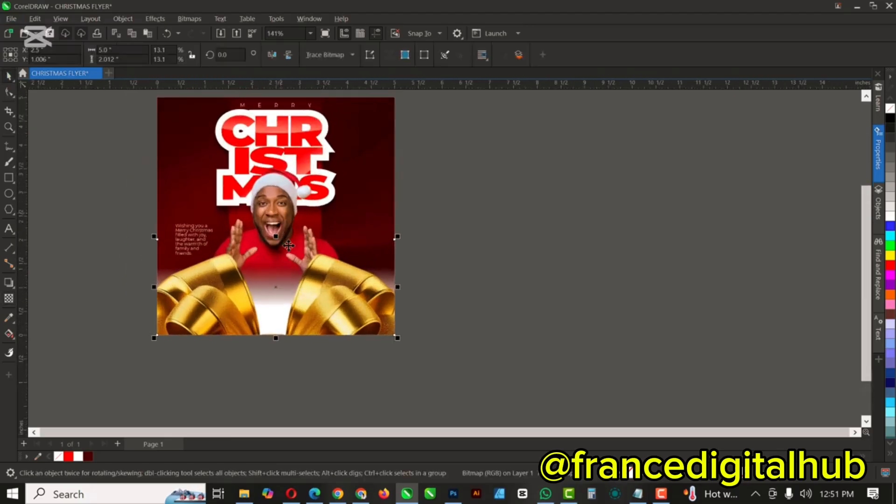
# Step: Bring the Christmas bells image named 2 from the MERRY CHRISTMAS folder in File Explorer into the flyer document
pyautogui.click(244, 493)
pyautogui.click(247, 121)
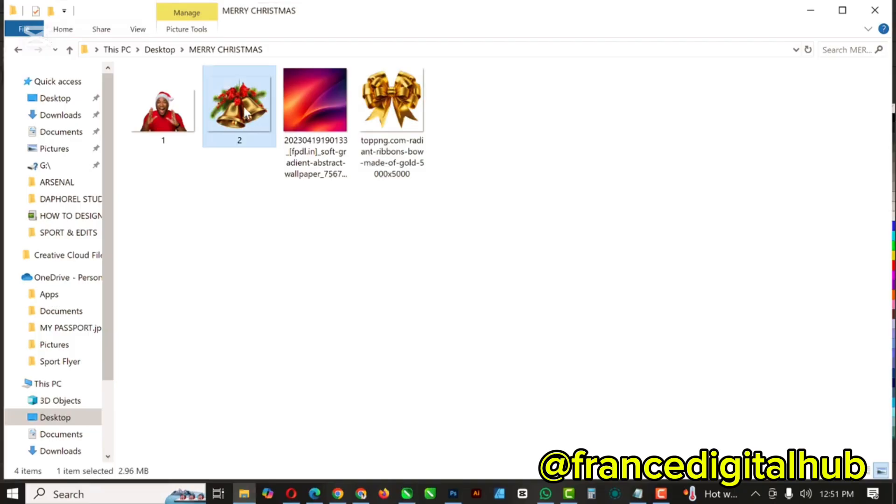
pyautogui.moveTo(243, 107); pyautogui.dragTo(503, 247)
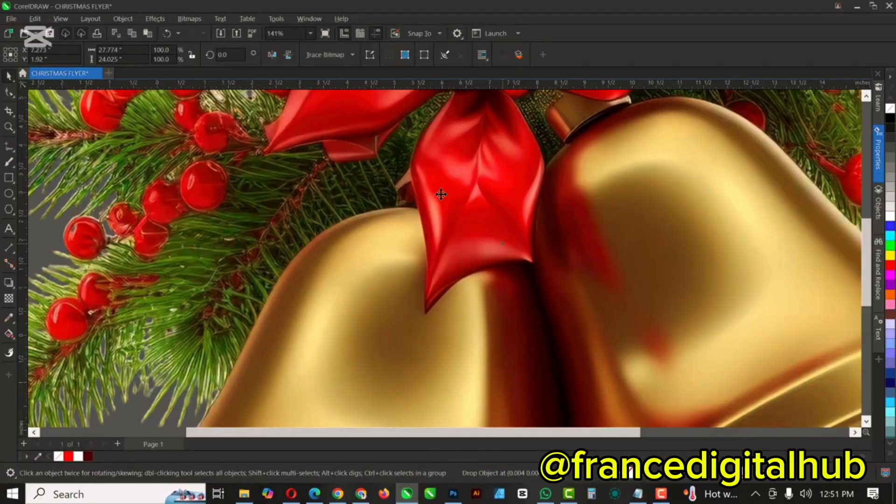
# Step: Shrink the Christmas bells image to about 1.4 by 1.21 inches
pyautogui.scroll(-6, 432, 198)
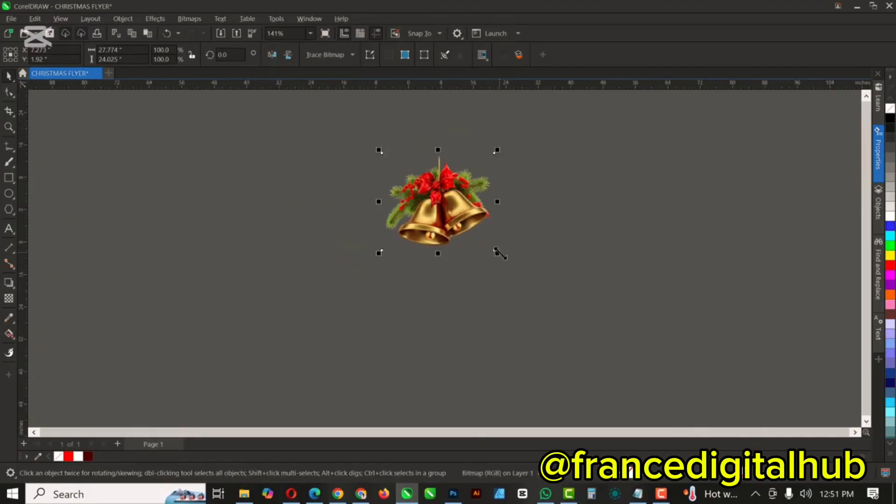
pyautogui.moveTo(499, 257); pyautogui.dragTo(445, 221)
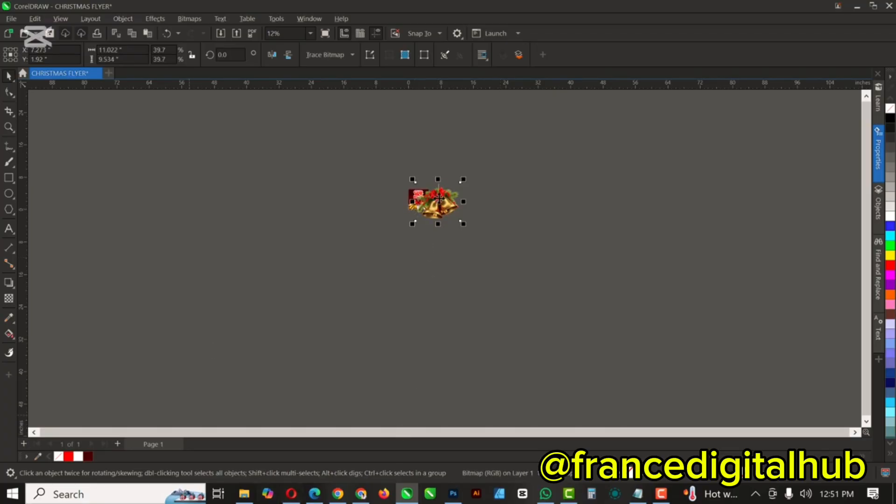
pyautogui.scroll(5, 452, 198)
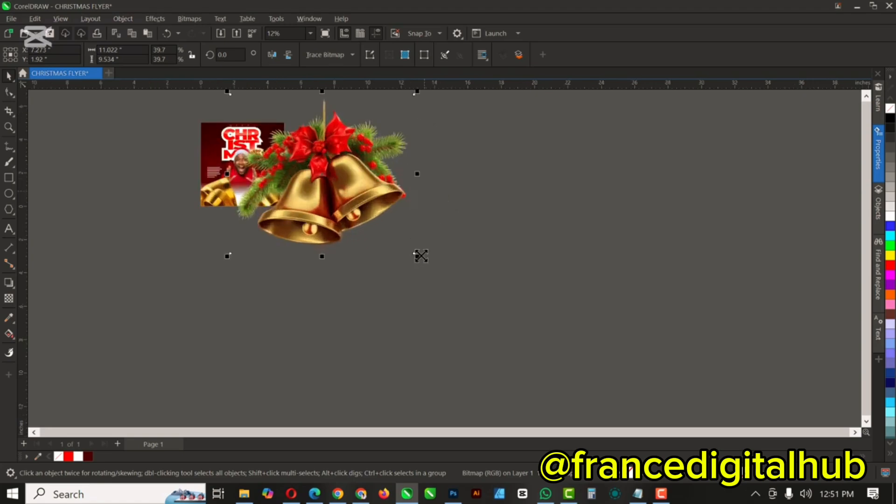
pyautogui.moveTo(418, 257); pyautogui.dragTo(411, 250)
pyautogui.moveTo(351, 186); pyautogui.dragTo(355, 192)
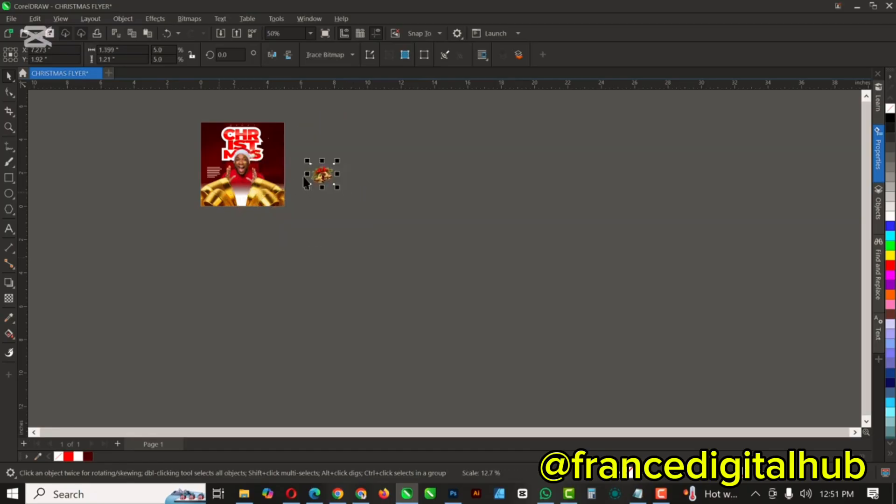
pyautogui.scroll(3, 304, 181)
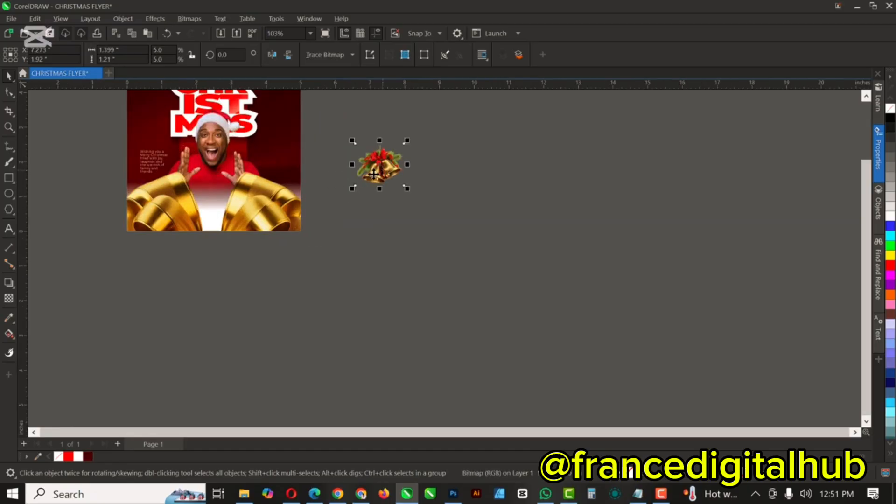
# Step: Place the bells between the gold bow halves on the flyer's lower edge and enlarge them to about 2.17 by 1.87 inches
pyautogui.moveTo(386, 159); pyautogui.dragTo(215, 215)
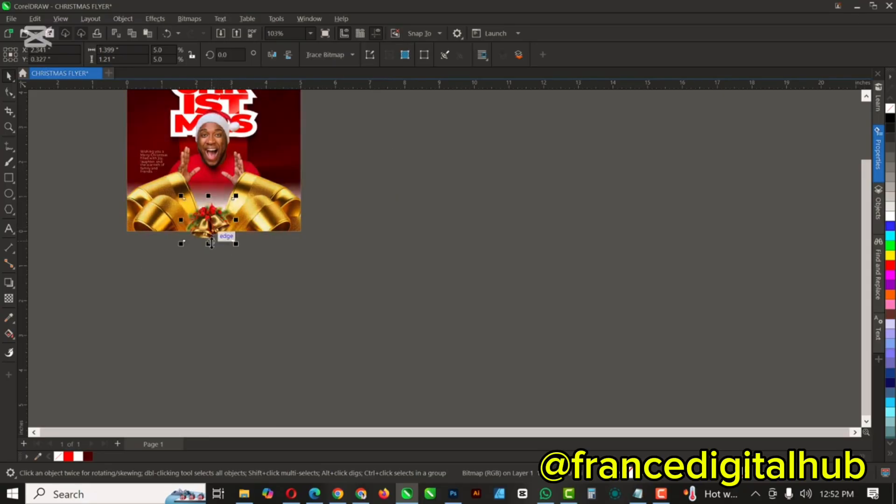
pyautogui.scroll(-1, 280, 264)
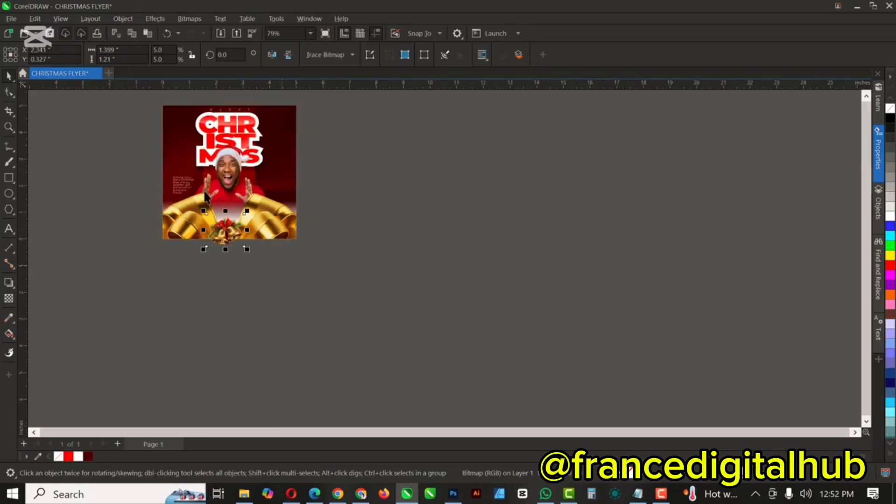
pyautogui.scroll(4, 207, 196)
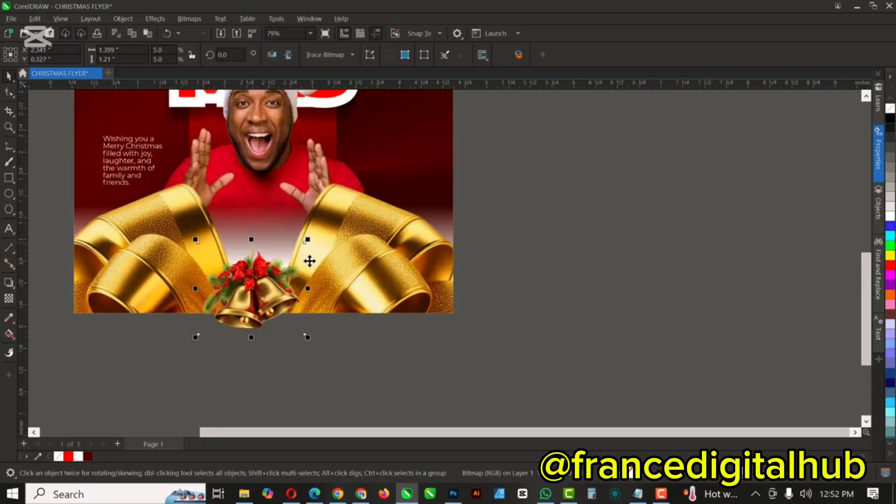
pyautogui.scroll(1, 308, 245)
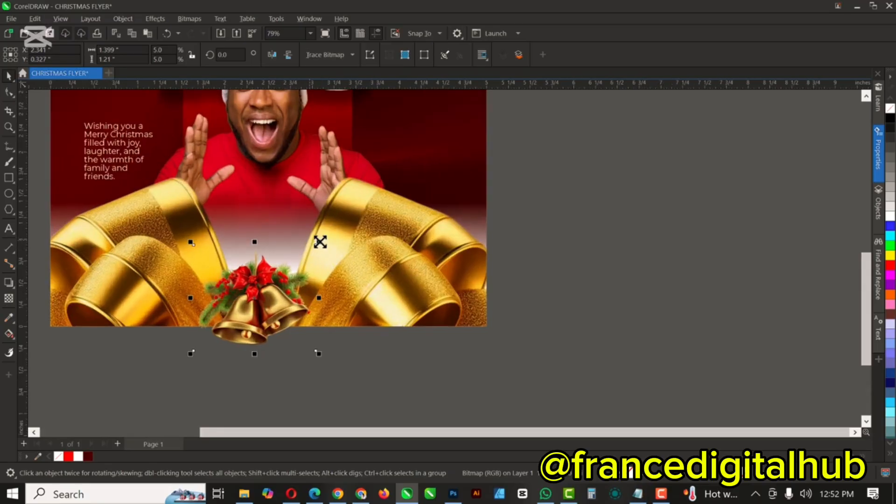
pyautogui.moveTo(319, 243); pyautogui.dragTo(353, 212)
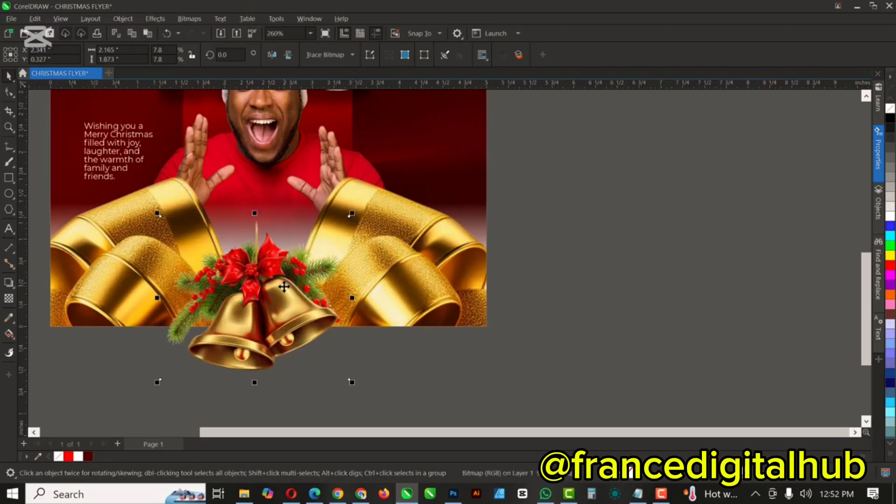
# Step: Nudge the bells up and crop off the part hanging below the flyer's lower edge
pyautogui.moveTo(283, 286); pyautogui.dragTo(288, 277)
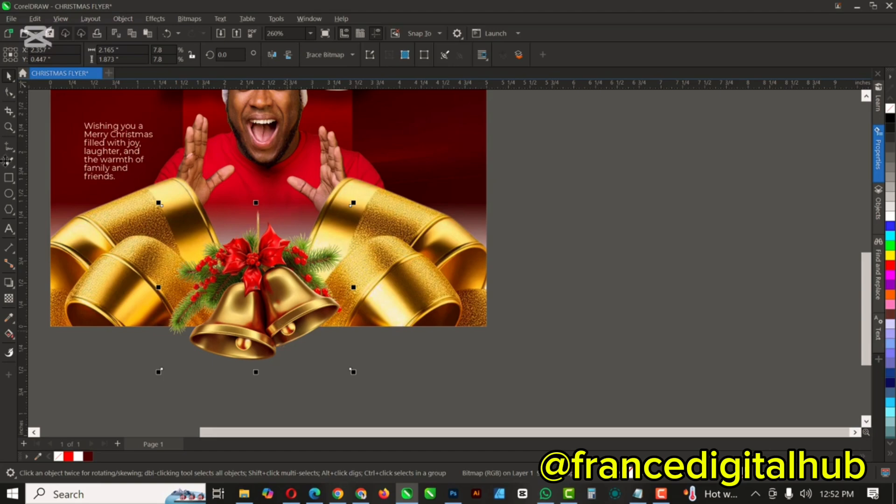
pyautogui.click(9, 111)
pyautogui.moveTo(146, 192); pyautogui.dragTo(362, 328)
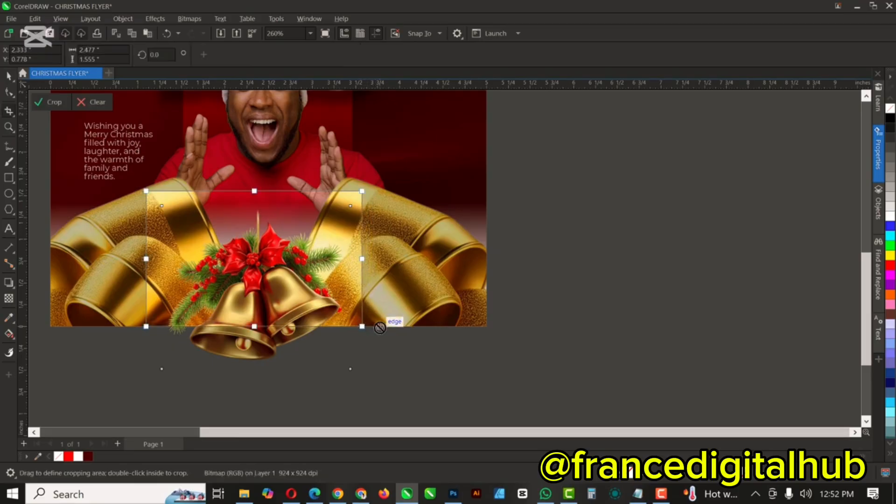
pyautogui.press('Return')
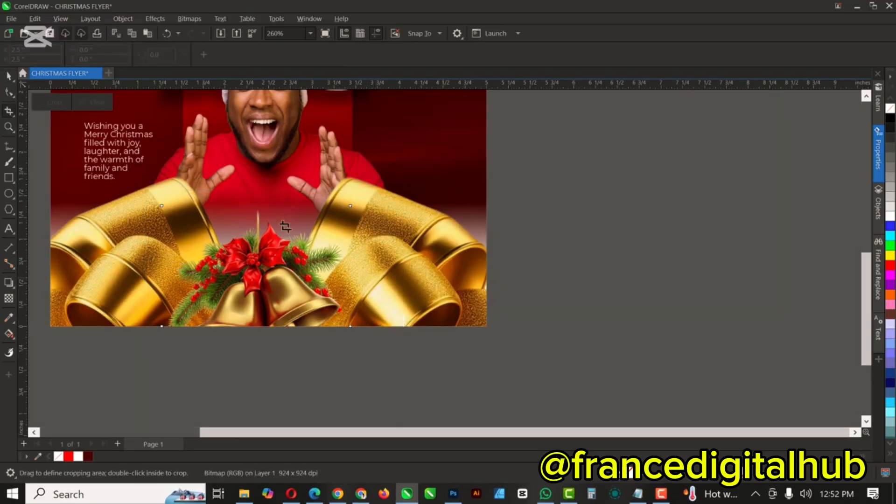
pyautogui.scroll(-2, 298, 265)
pyautogui.click(8, 75)
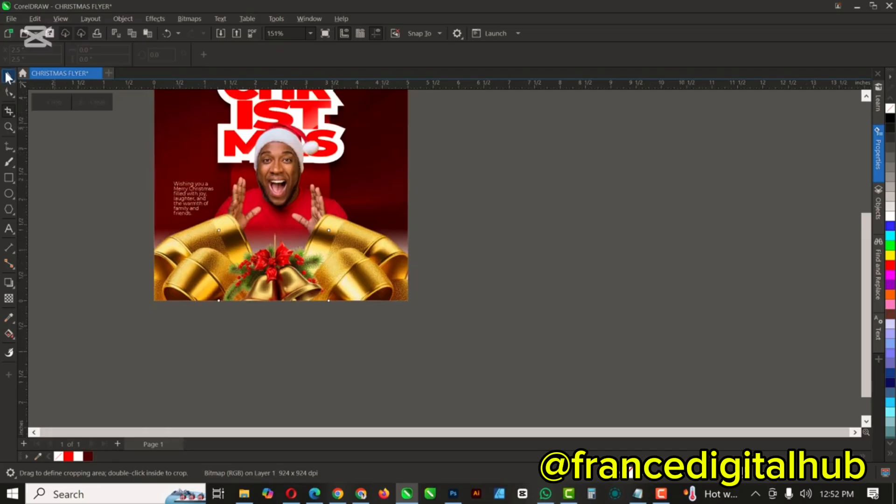
pyautogui.scroll(2, 335, 227)
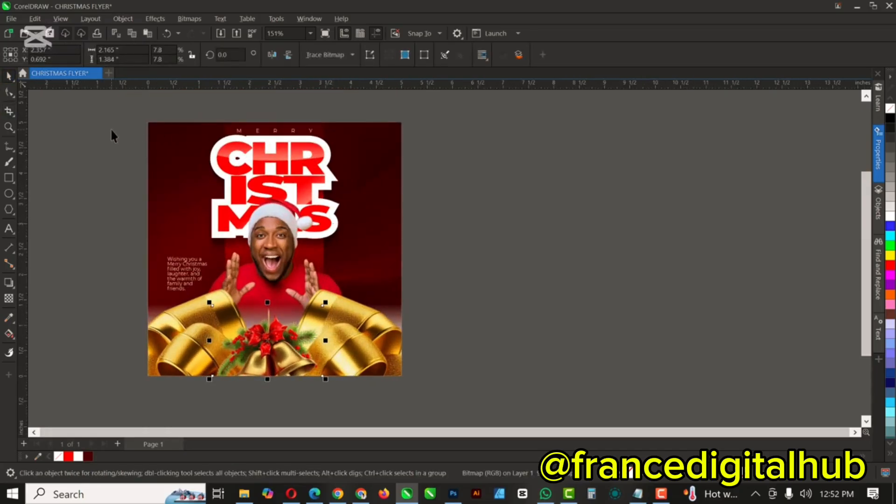
pyautogui.moveTo(116, 136); pyautogui.dragTo(357, 243)
pyautogui.click(244, 174)
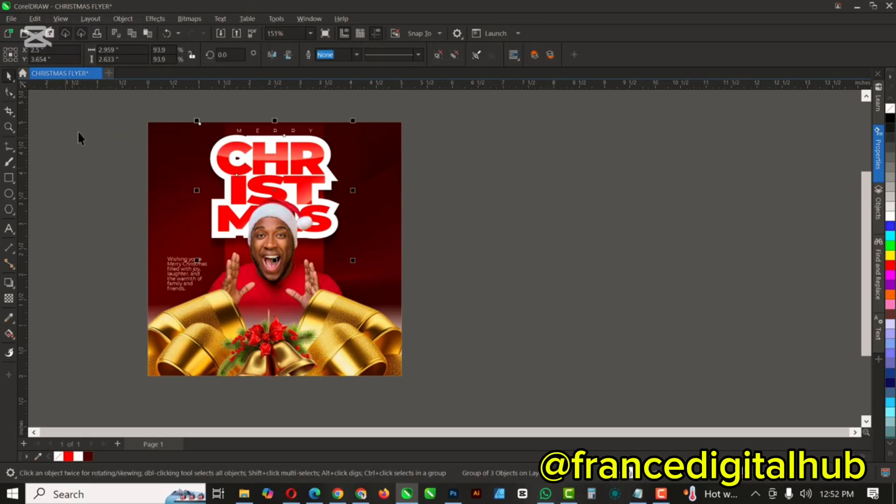
pyautogui.moveTo(110, 132); pyautogui.dragTo(372, 263)
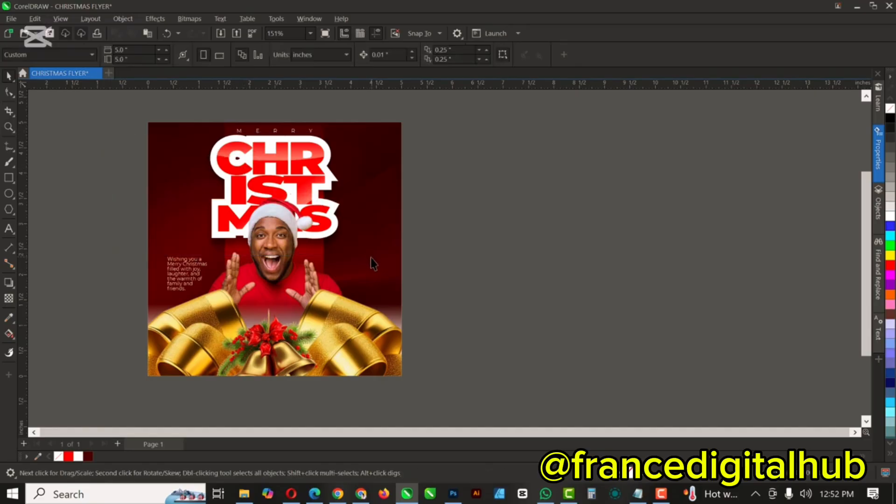
pyautogui.click(340, 236)
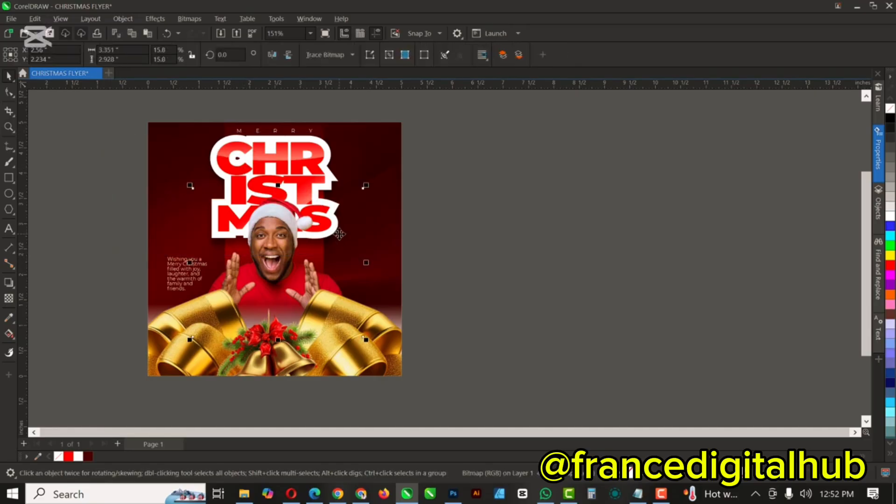
# Step: Move the greeting paragraph slightly up and change its font to Montserrat SemiBold
pyautogui.moveTo(181, 274); pyautogui.dragTo(177, 253)
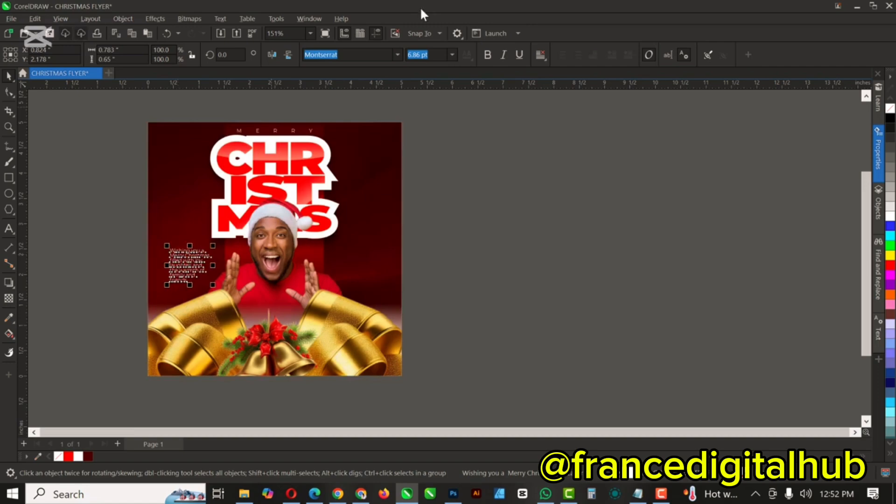
pyautogui.click(398, 55)
pyautogui.moveTo(410, 162)
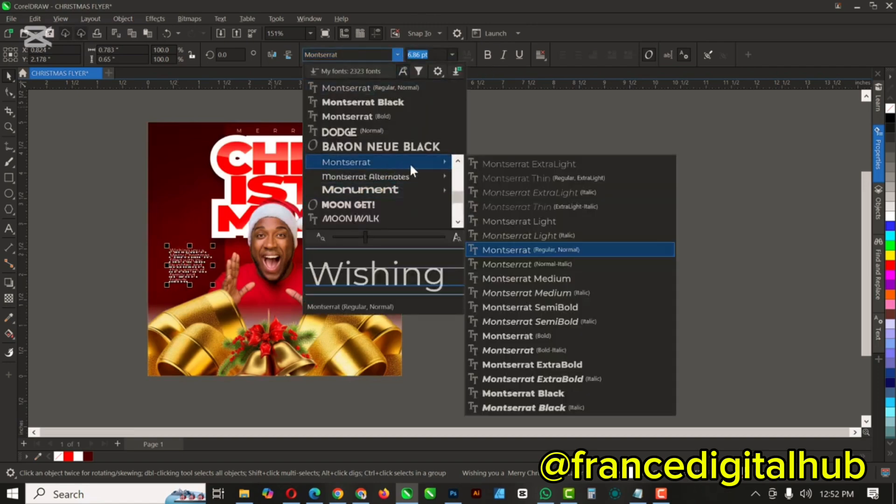
pyautogui.click(555, 307)
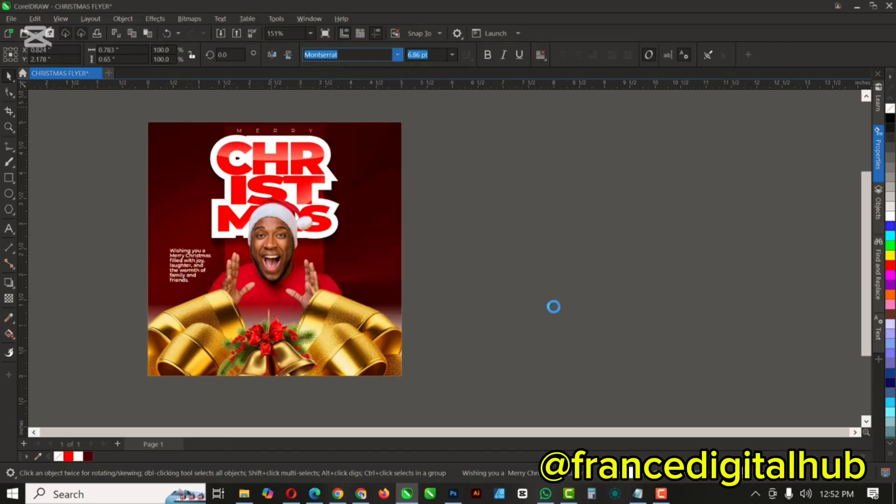
pyautogui.click(588, 291)
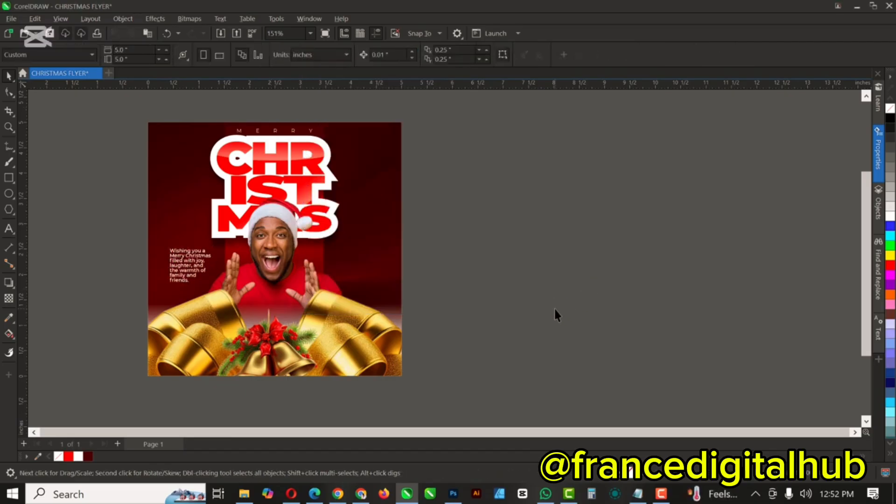
# Step: Change the font of the word MERRY above the title to Montserrat SemiBold
pyautogui.press('F4')
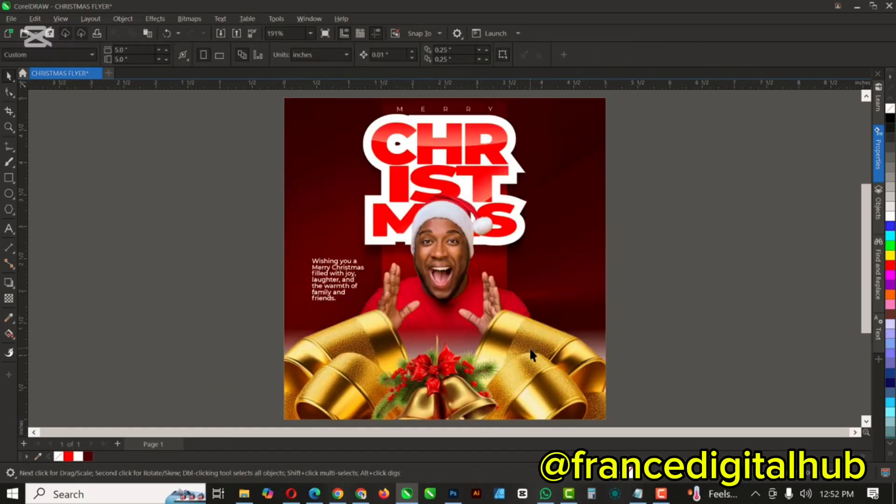
pyautogui.click(446, 112)
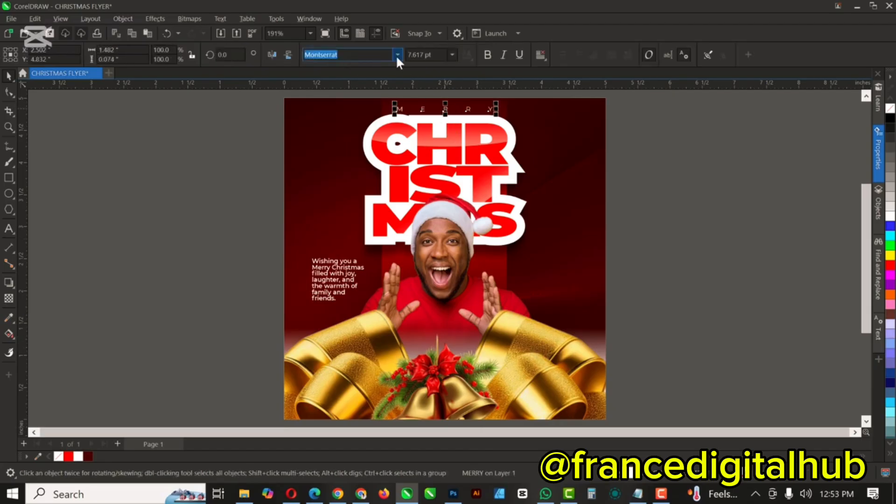
pyautogui.click(397, 55)
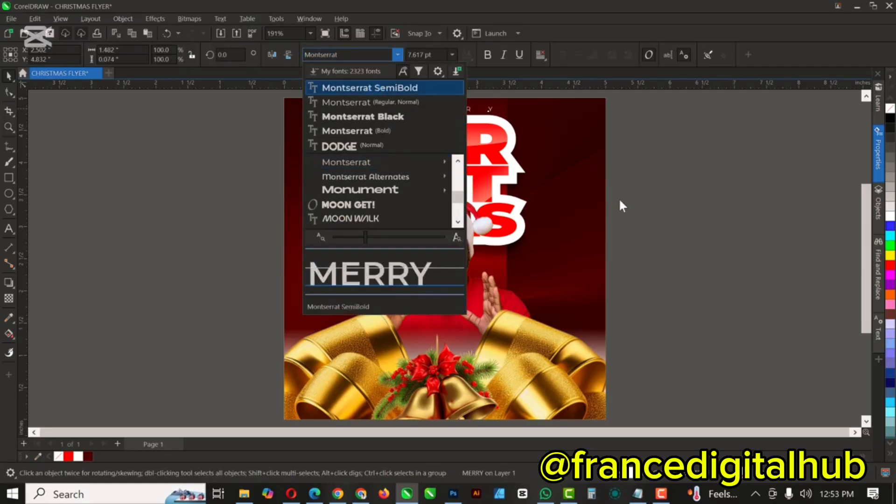
pyautogui.click(694, 203)
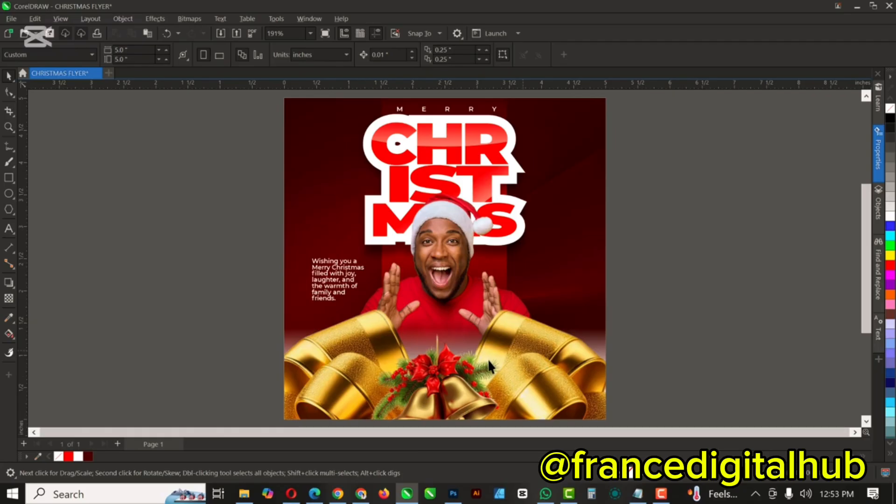
# Step: Apply the Auto Adjust bitmap effect to the Santa-hat portrait
pyautogui.click(454, 244)
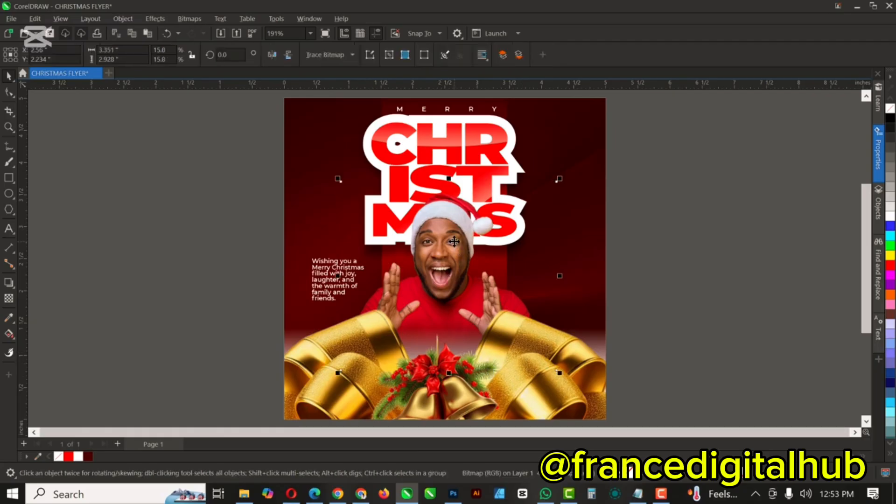
pyautogui.click(153, 18)
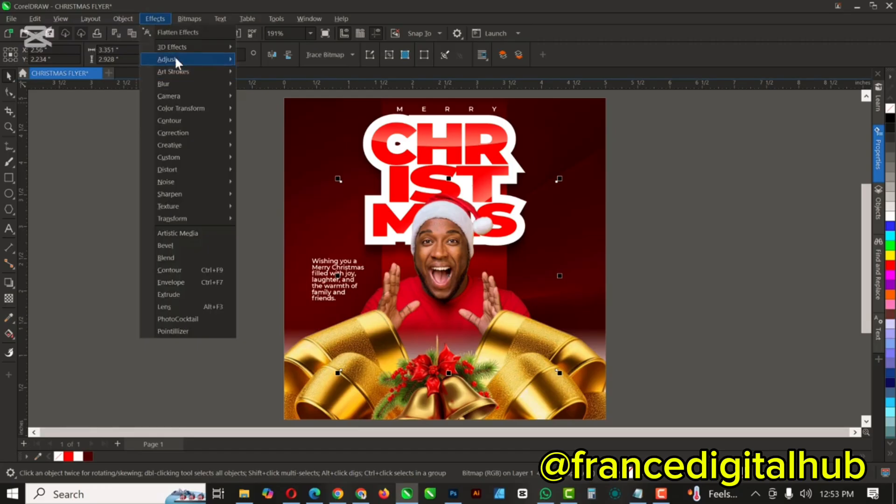
pyautogui.moveTo(175, 58)
pyautogui.click(280, 59)
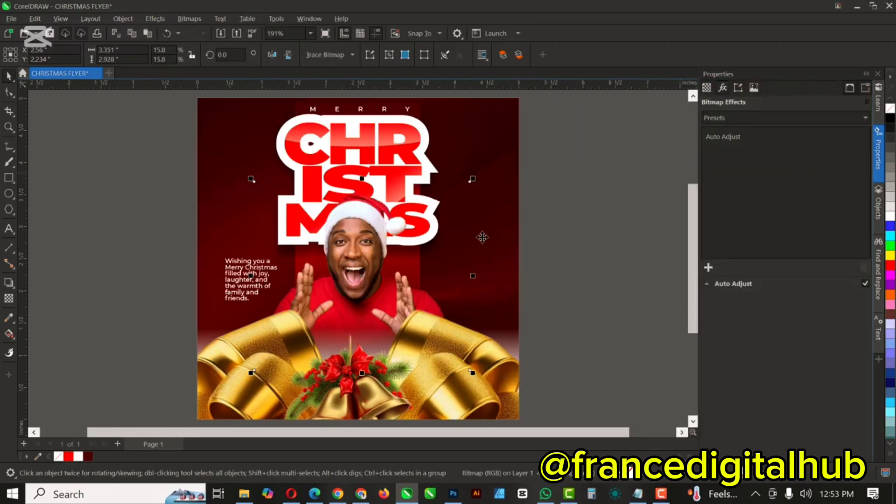
pyautogui.click(877, 73)
pyautogui.click(707, 213)
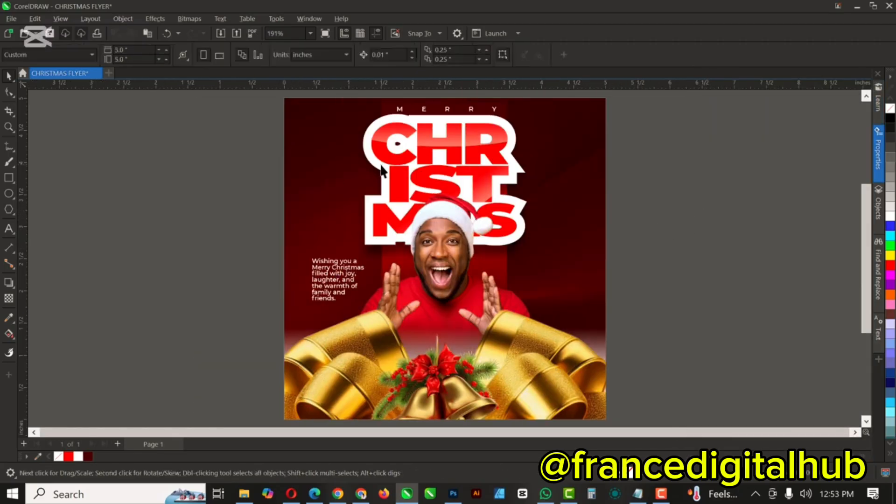
# Step: Draw a rectangle about 5 by 1.52 inches across the flyer's upper part, fill it red and remove its outline
pyautogui.click(334, 125)
pyautogui.click(8, 177)
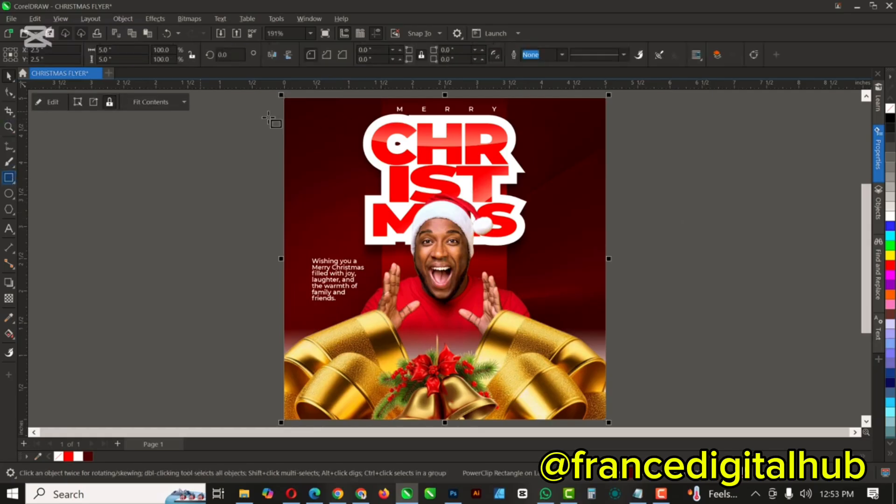
pyautogui.moveTo(284, 99); pyautogui.dragTo(605, 196)
pyautogui.click(890, 265)
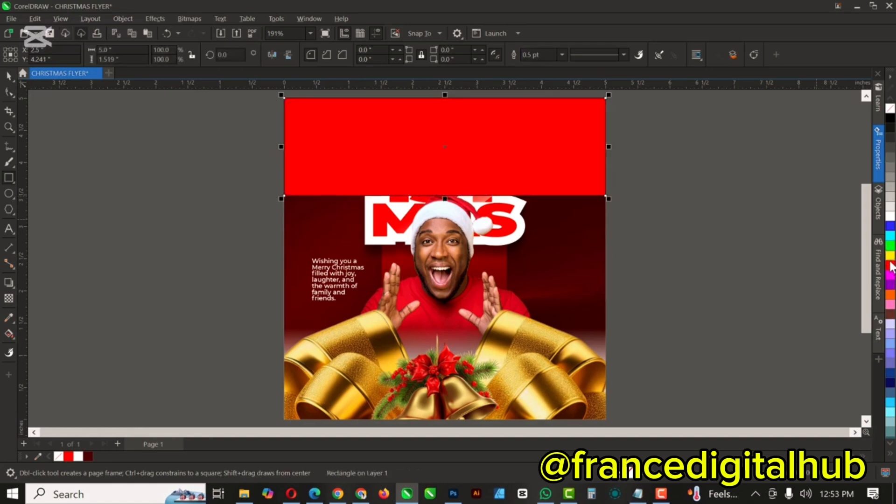
pyautogui.rightClick(891, 109)
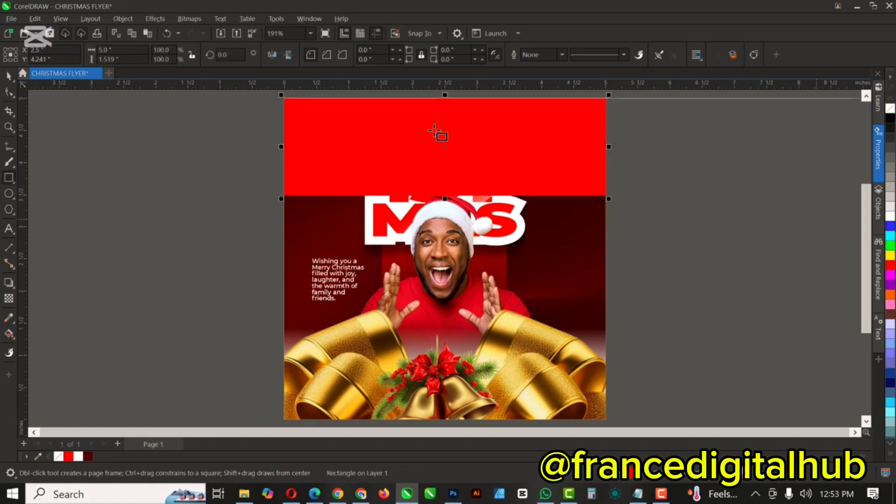
# Step: Apply a linear fountain transparency to the red rectangle, fading downward from the flyer's upper edge
pyautogui.click(9, 299)
pyautogui.moveTo(447, 133); pyautogui.dragTo(446, 190)
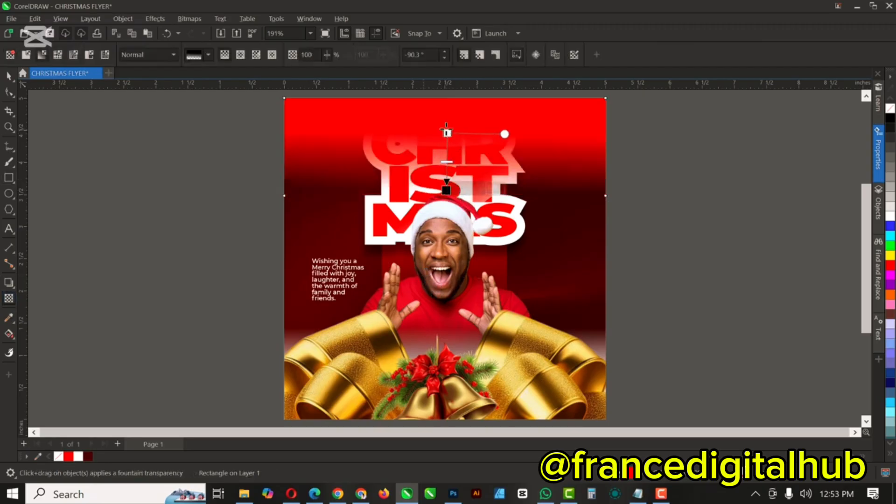
pyautogui.moveTo(447, 132); pyautogui.dragTo(449, 100)
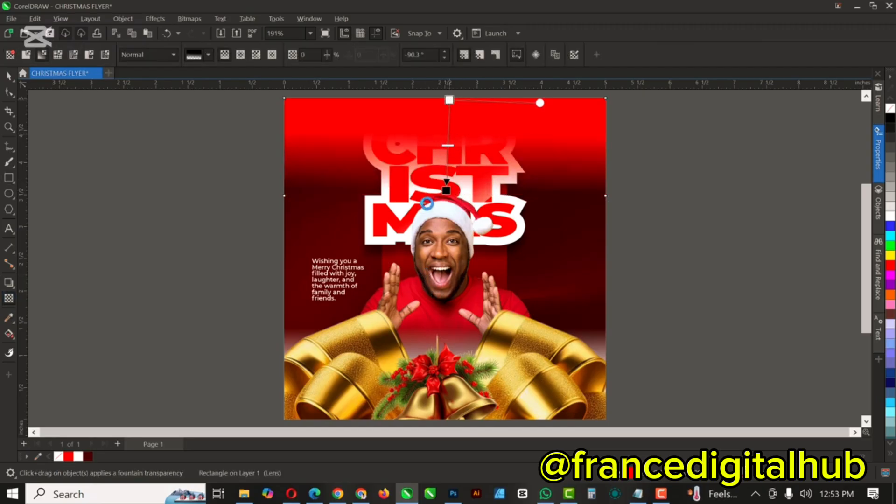
pyautogui.press('space')
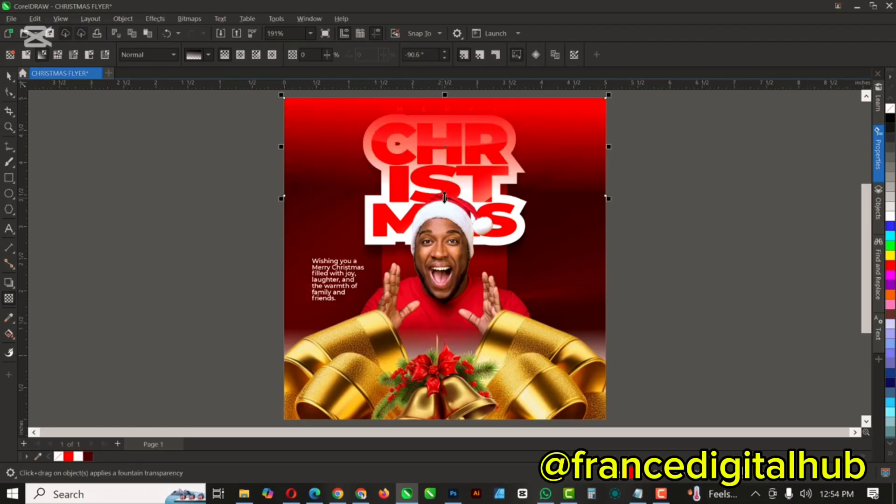
# Step: Extend the red fade lower over the title and past both flyer sides, to about 5.68 by 2.11 inches
pyautogui.moveTo(444, 197); pyautogui.dragTo(442, 234)
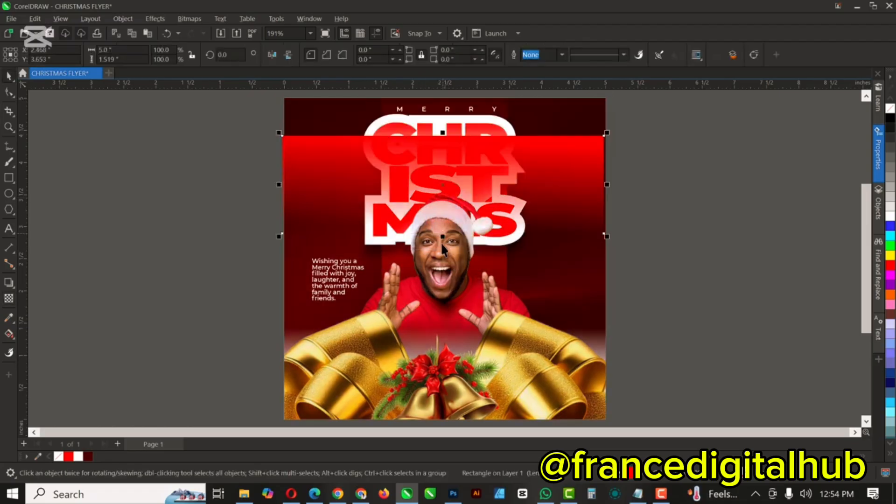
pyautogui.moveTo(443, 132)
pyautogui.mouseDown()
pyautogui.moveTo(446, 93)
pyautogui.moveTo(444, 134)
pyautogui.mouseUp()
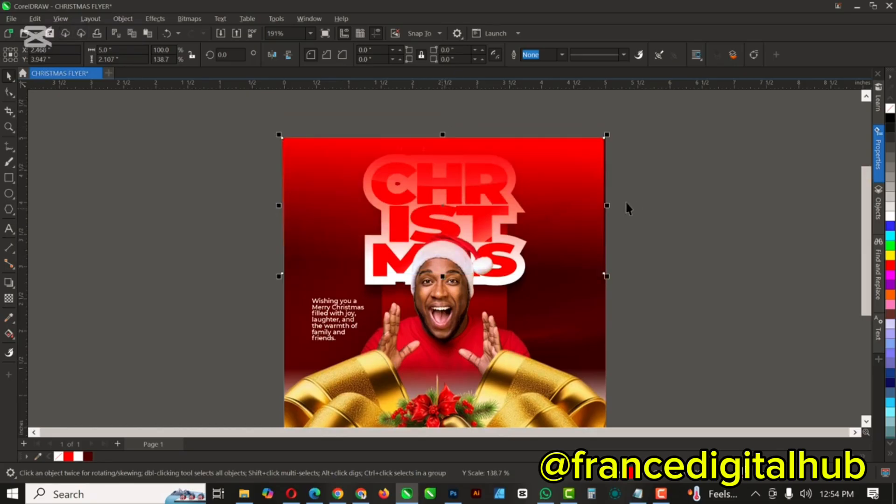
pyautogui.moveTo(606, 205); pyautogui.dragTo(628, 206)
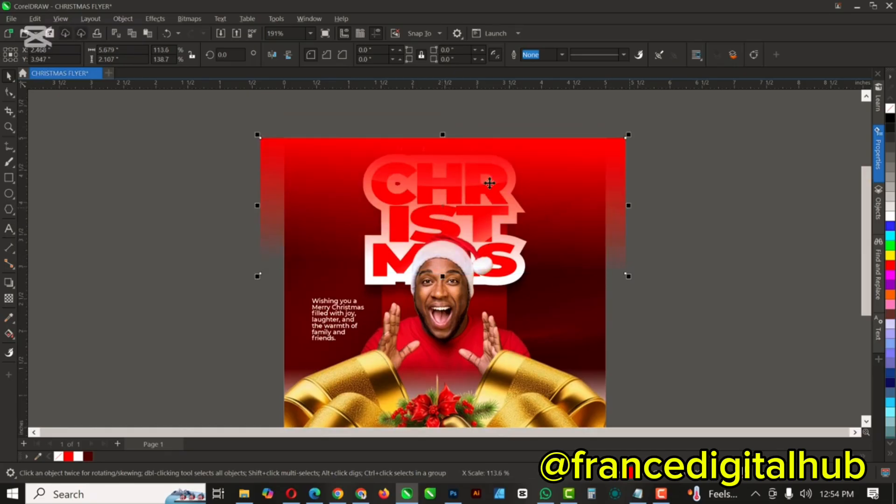
# Step: Set the red fade's transparency merge mode to Screen
pyautogui.click(10, 297)
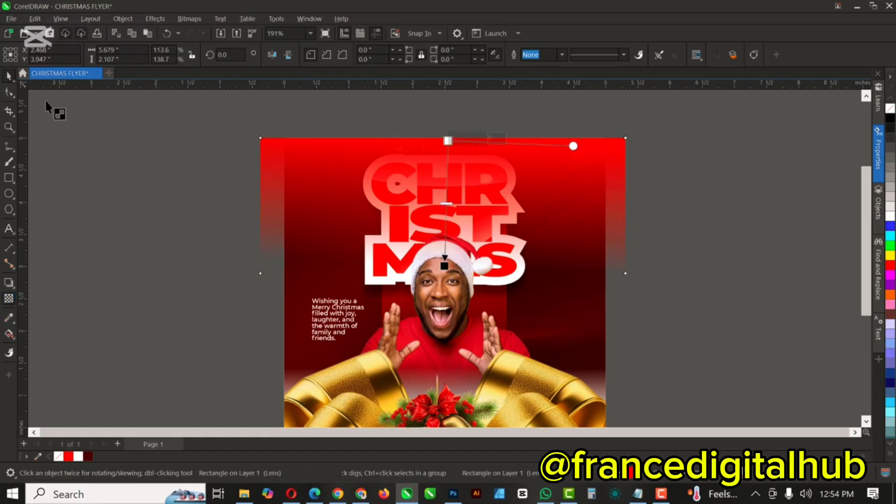
pyautogui.click(162, 54)
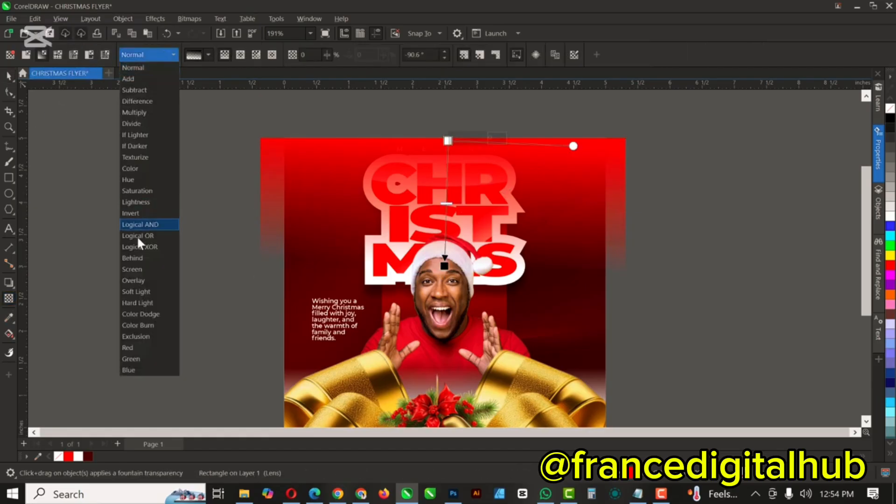
pyautogui.click(135, 270)
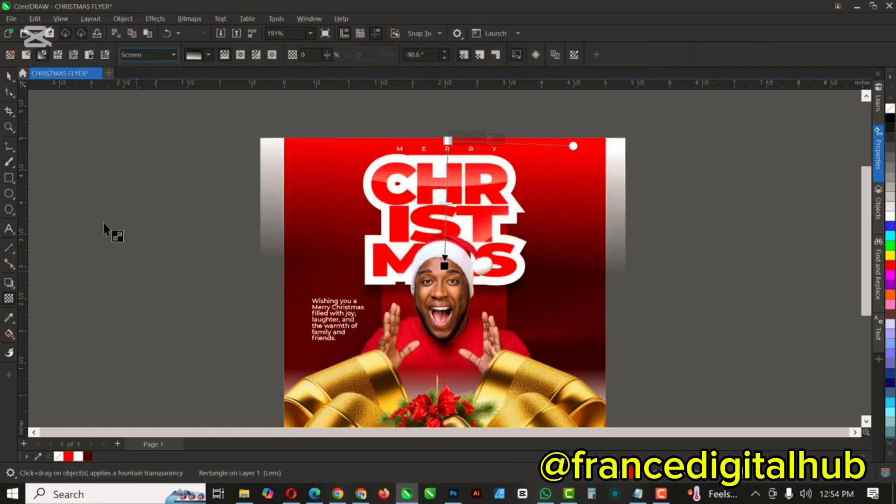
pyautogui.click(9, 75)
pyautogui.press('space')
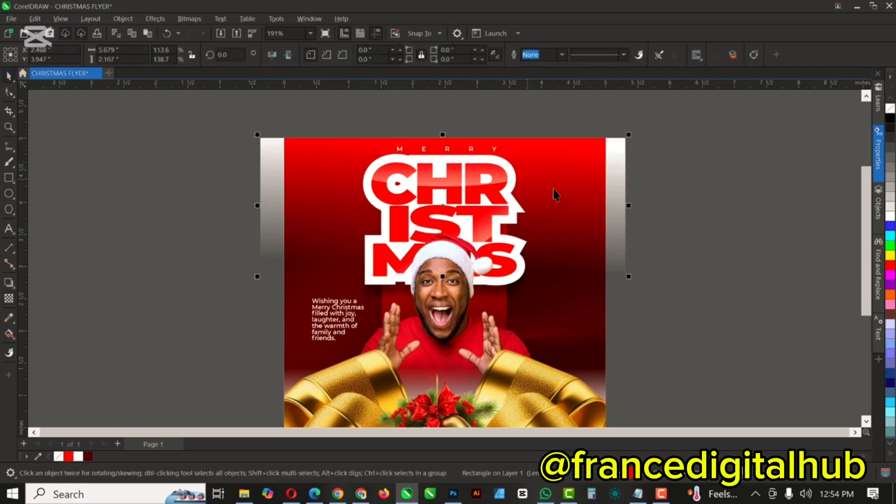
# Step: Cut the red fade and paste it inside the dark red background's PowerClip frame
pyautogui.press('Delete')
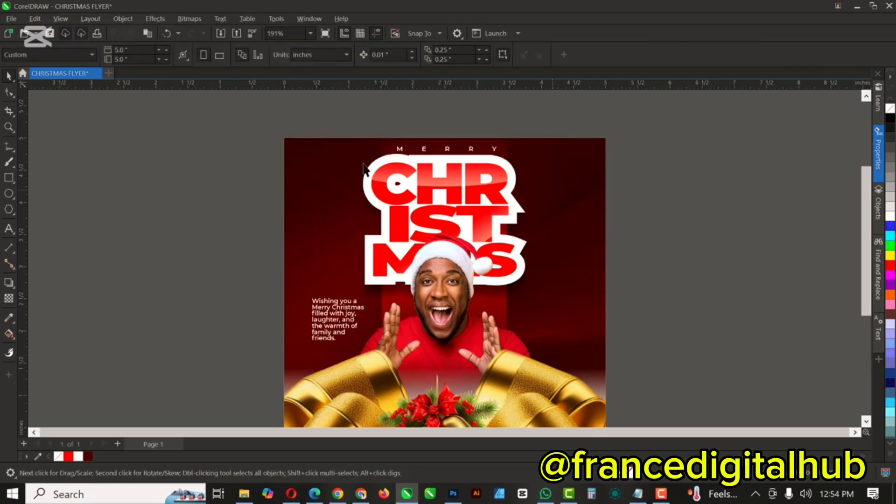
pyautogui.click(313, 160)
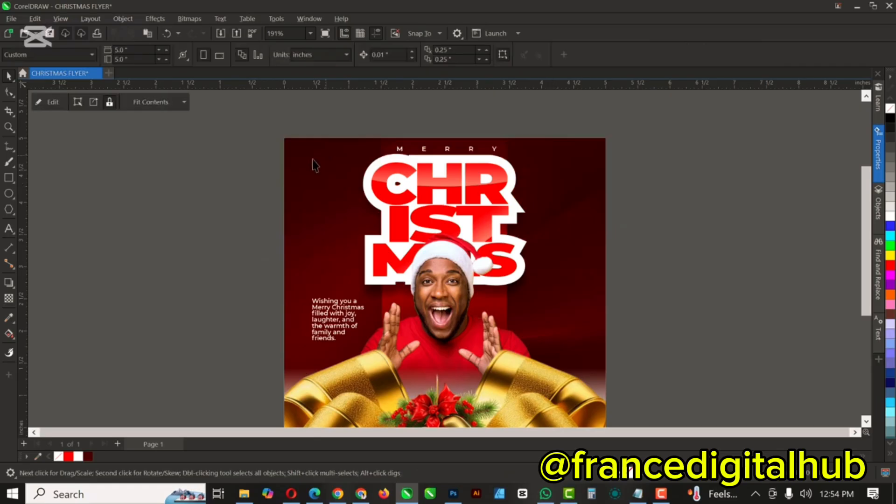
pyautogui.click(53, 102)
pyautogui.press('Delete')
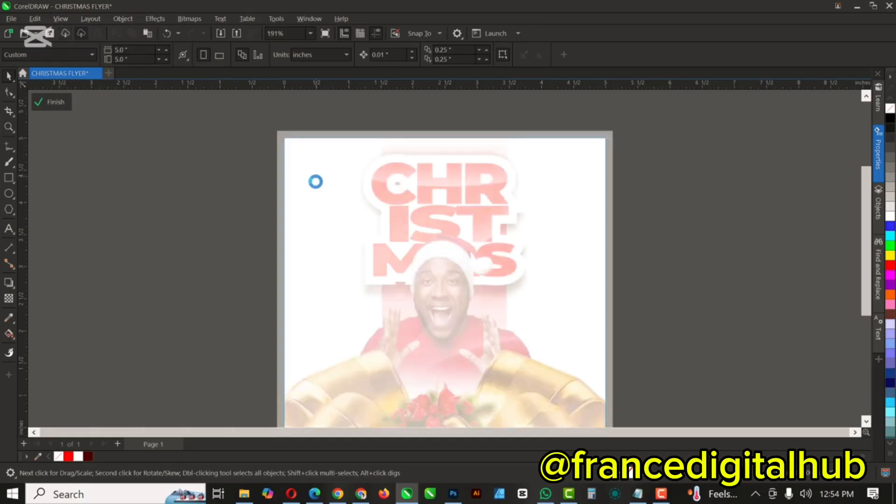
pyautogui.click(315, 184)
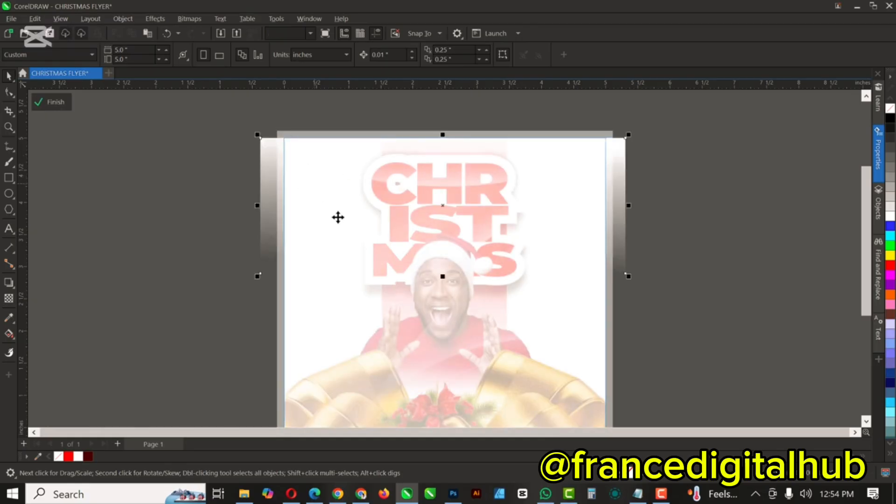
pyautogui.click(57, 101)
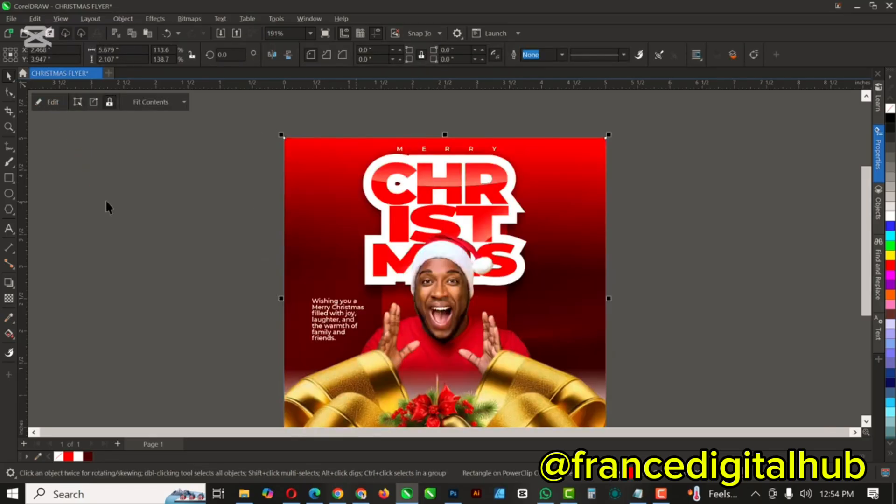
pyautogui.click(106, 200)
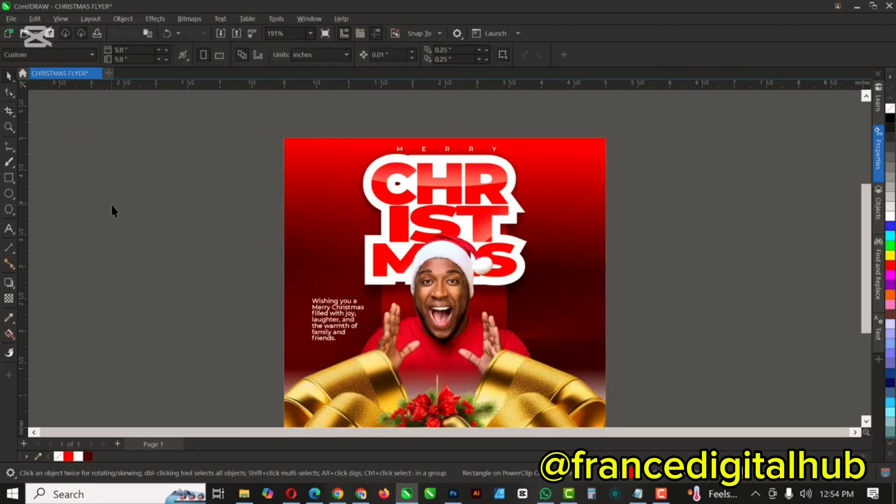
pyautogui.scroll(-1, 109, 195)
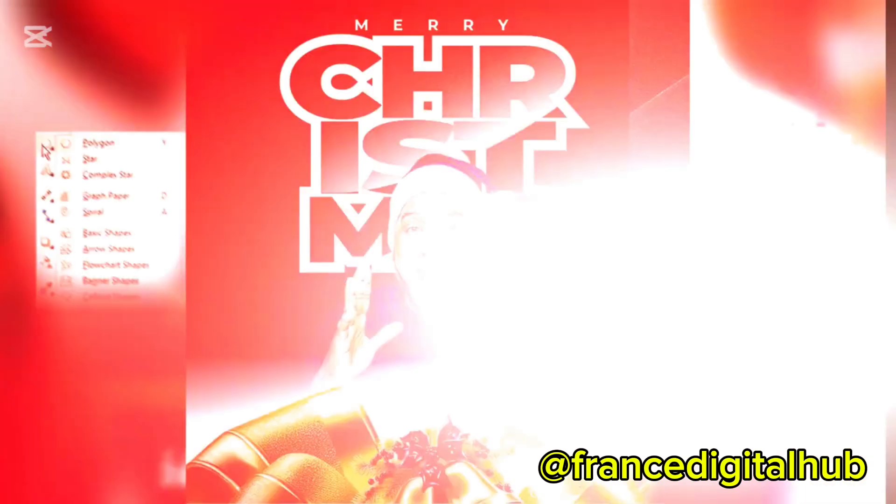